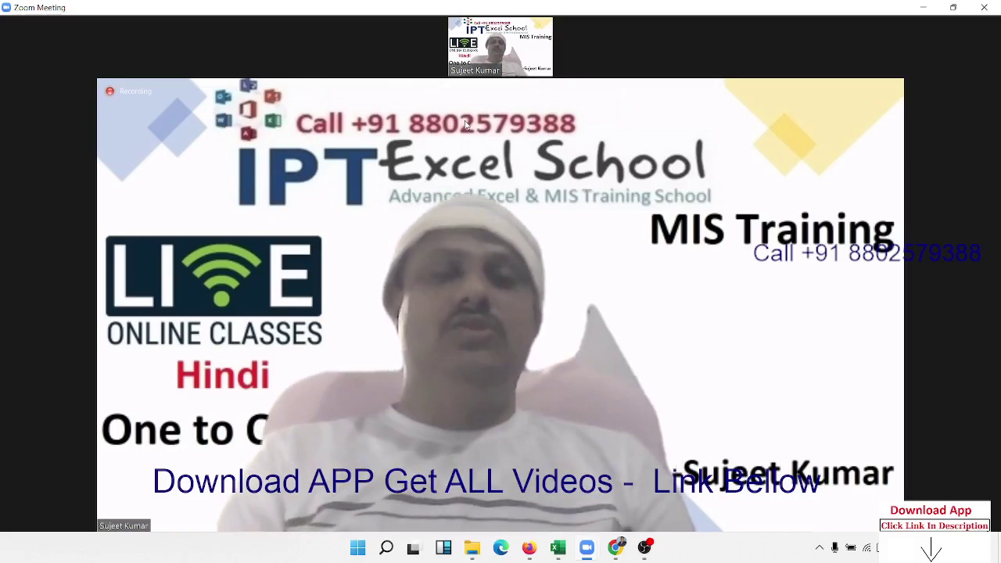
# - Share Screen 1 in Zoom so participants see the empty Excel workbook Book1
pyautogui.moveTo(964, 169)
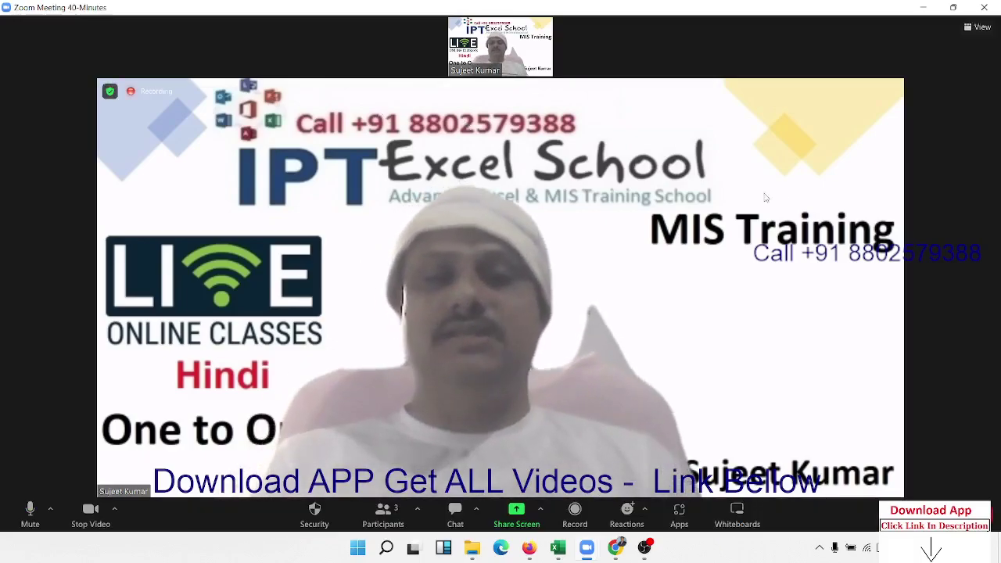
pyautogui.click(516, 512)
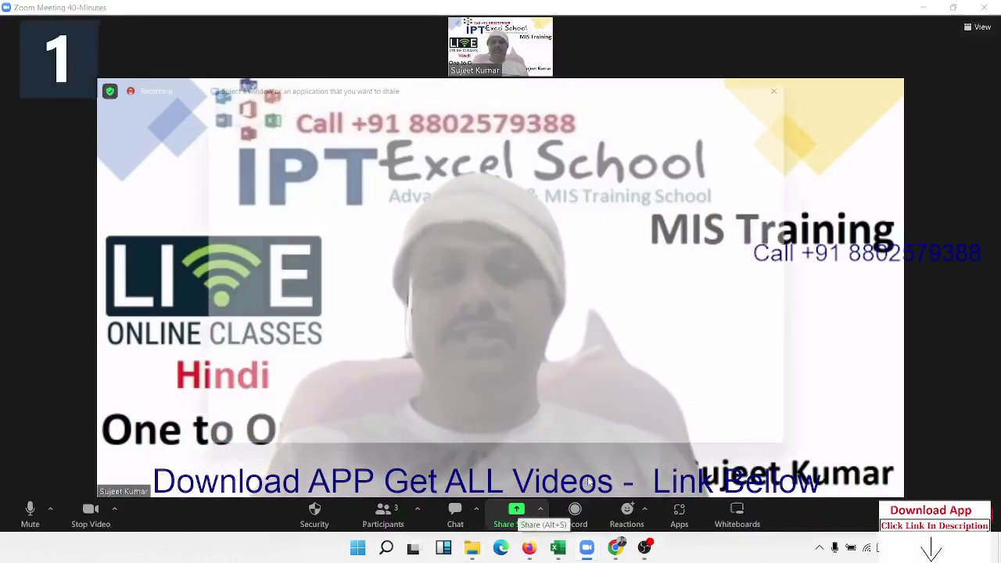
pyautogui.click(775, 450)
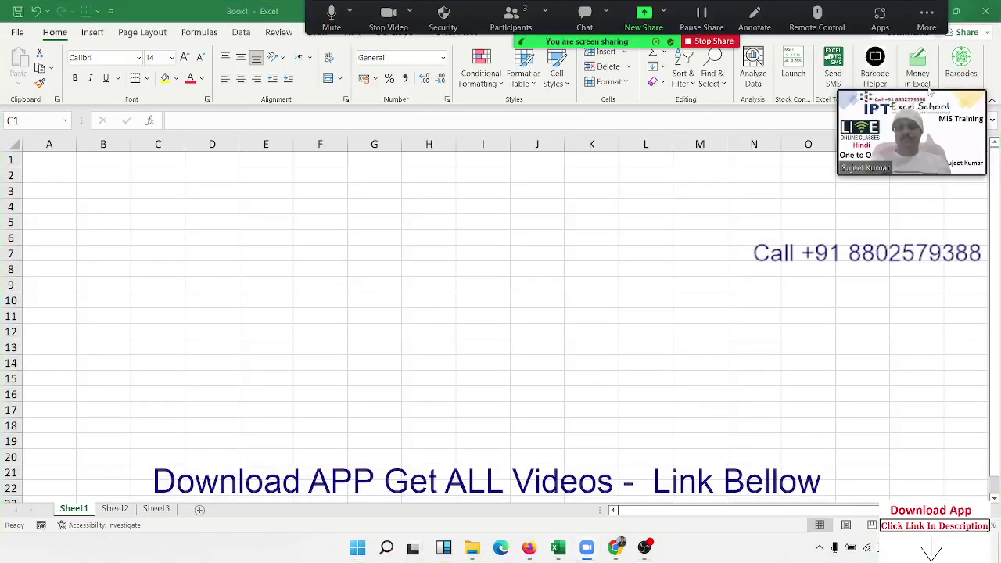
# - With A1 selected, start a From Microsoft Query import via Data > Get Data > From Other Sources
pyautogui.moveTo(918, 111)
pyautogui.mouseDown()
pyautogui.moveTo(918, 178)
pyautogui.moveTo(920, 122)
pyautogui.mouseUp()
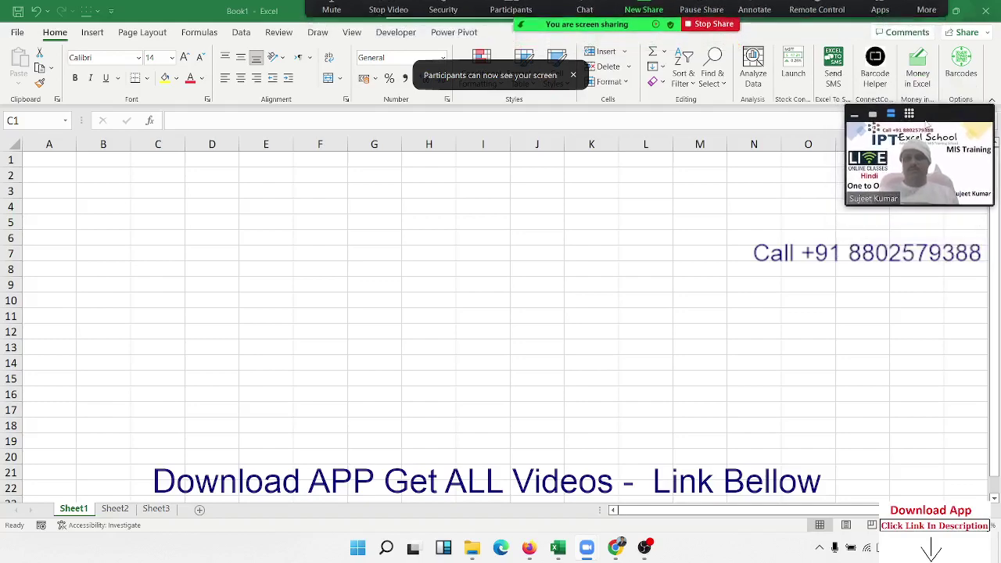
pyautogui.click(288, 203)
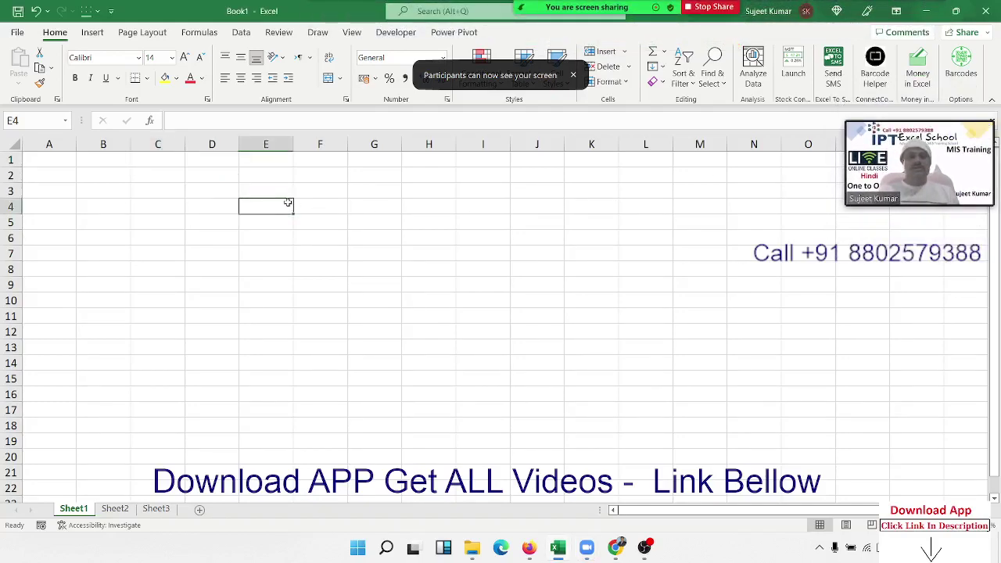
pyautogui.click(71, 163)
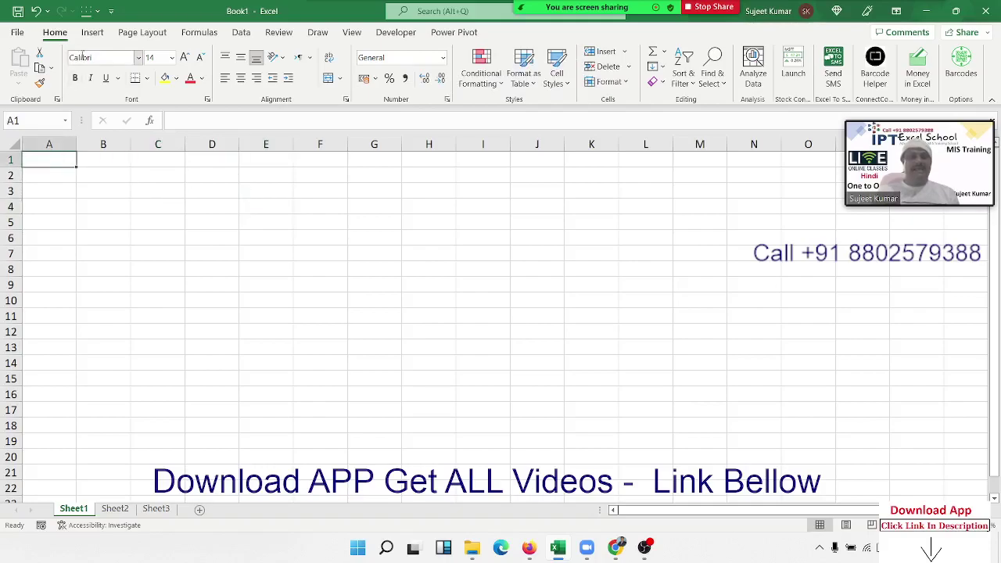
pyautogui.click(239, 33)
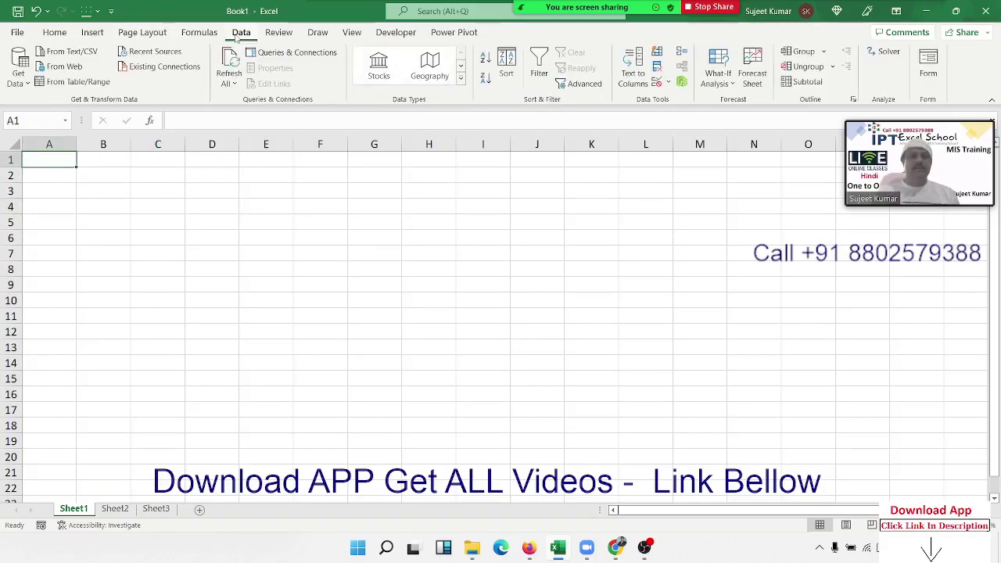
pyautogui.click(18, 70)
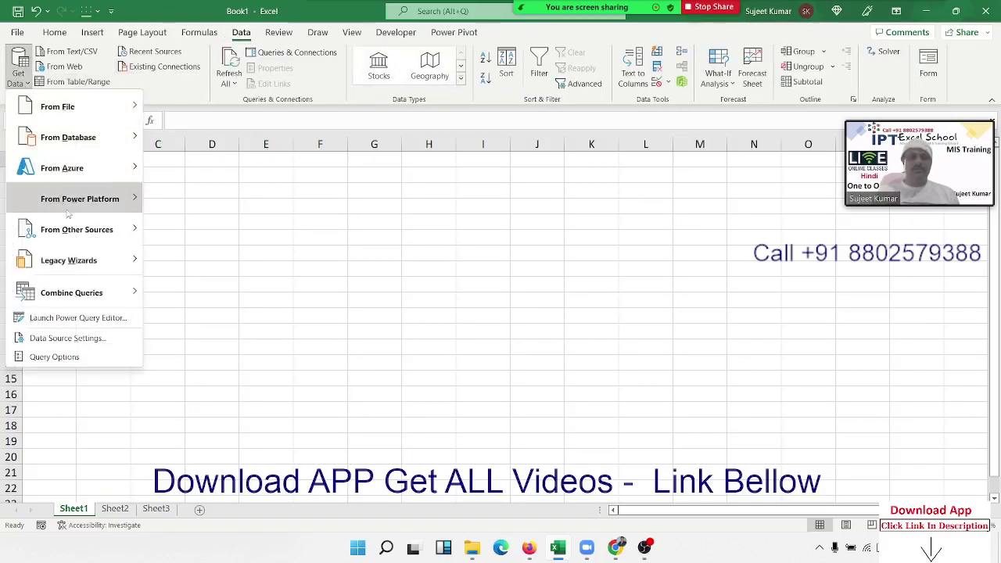
pyautogui.moveTo(99, 232)
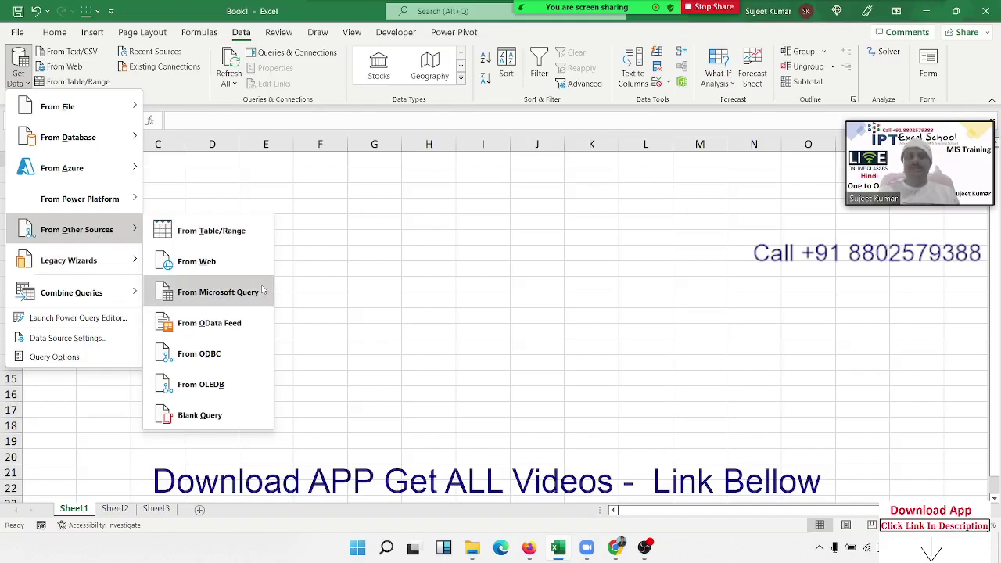
pyautogui.click(251, 293)
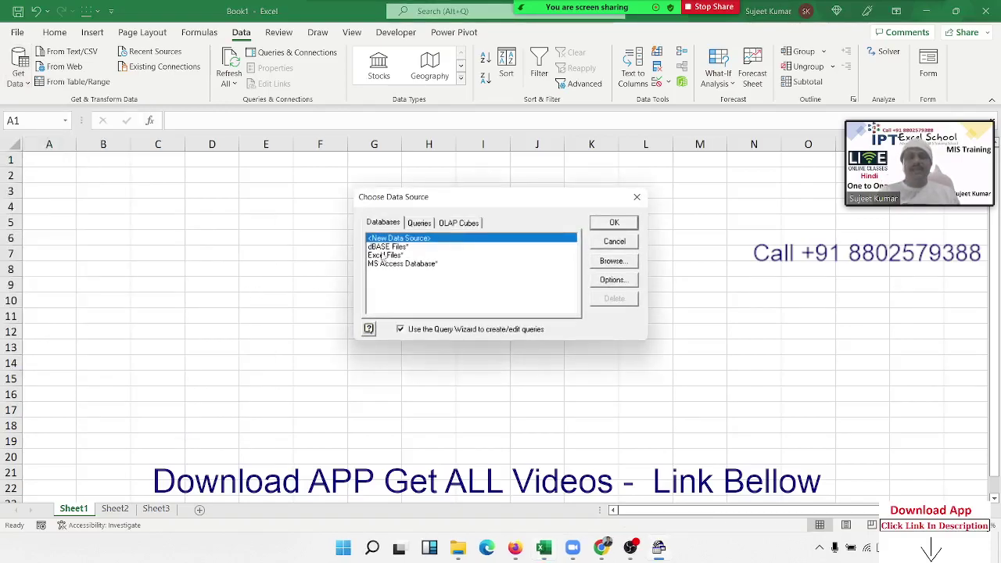
# - Choose Excel Files* as the data source and browse the workbook list on drive f:
pyautogui.click(383, 256)
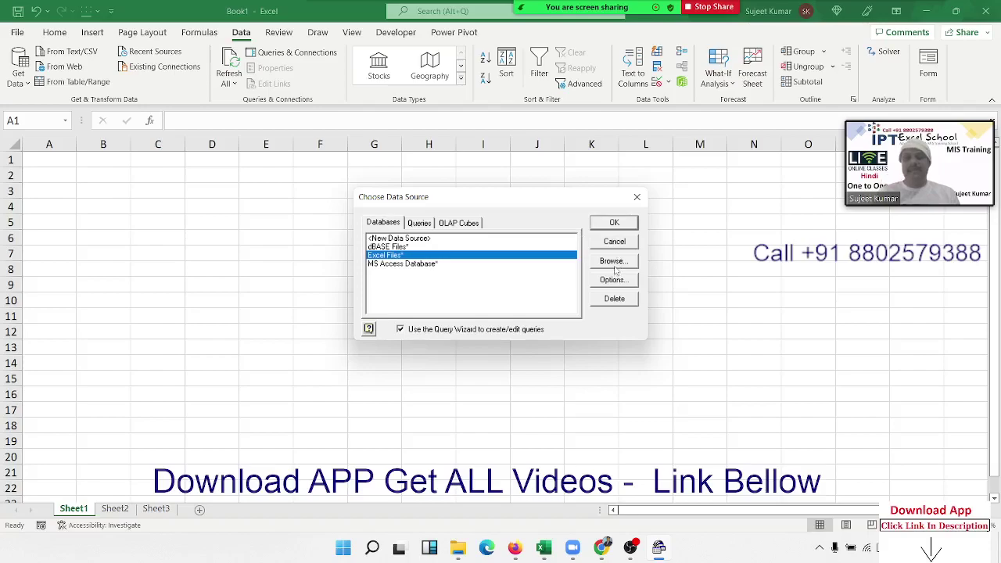
pyautogui.click(616, 225)
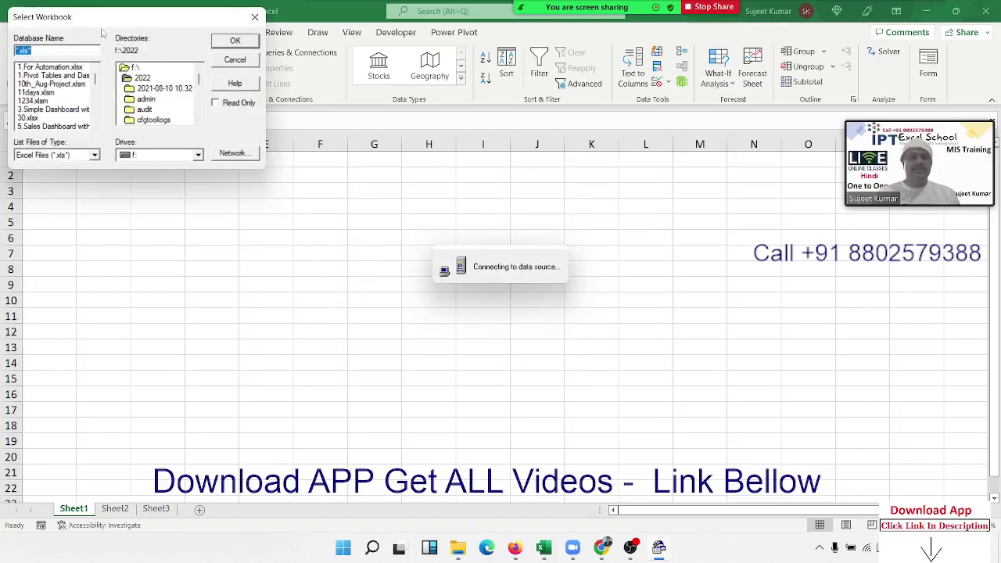
pyautogui.moveTo(76, 17); pyautogui.dragTo(201, 133)
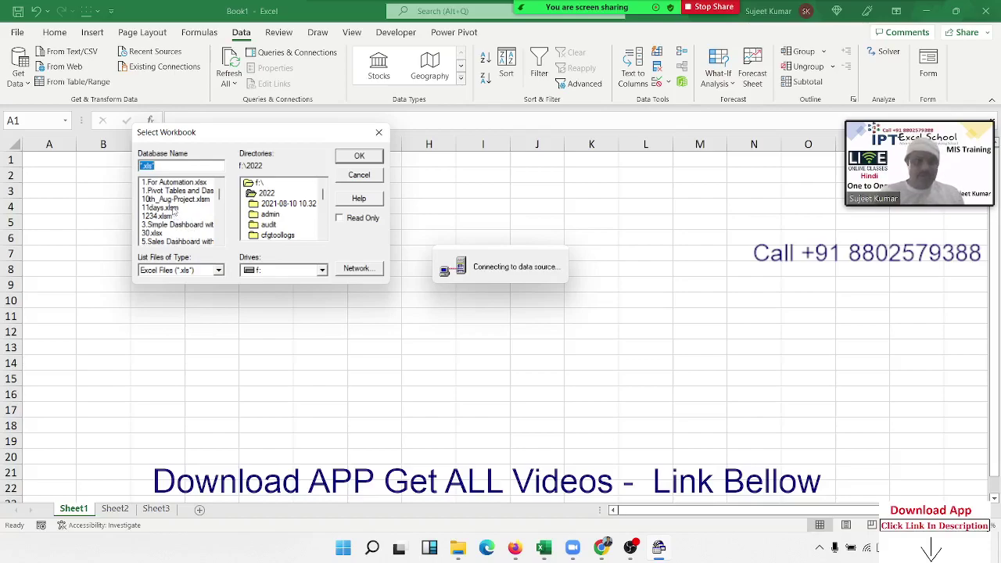
pyautogui.click(174, 207)
pyautogui.scroll(-3, 174, 211)
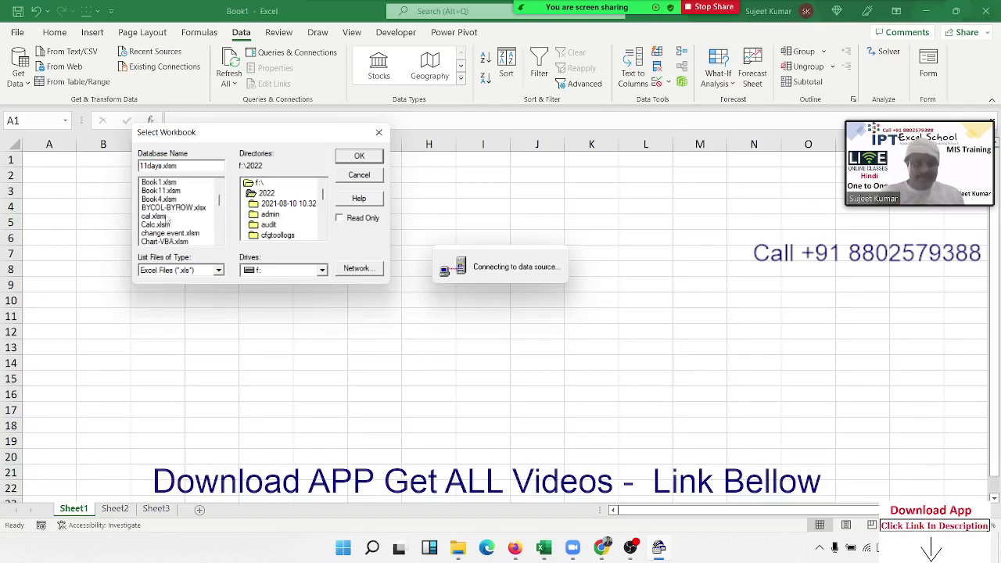
pyautogui.click(167, 208)
pyautogui.press('s')
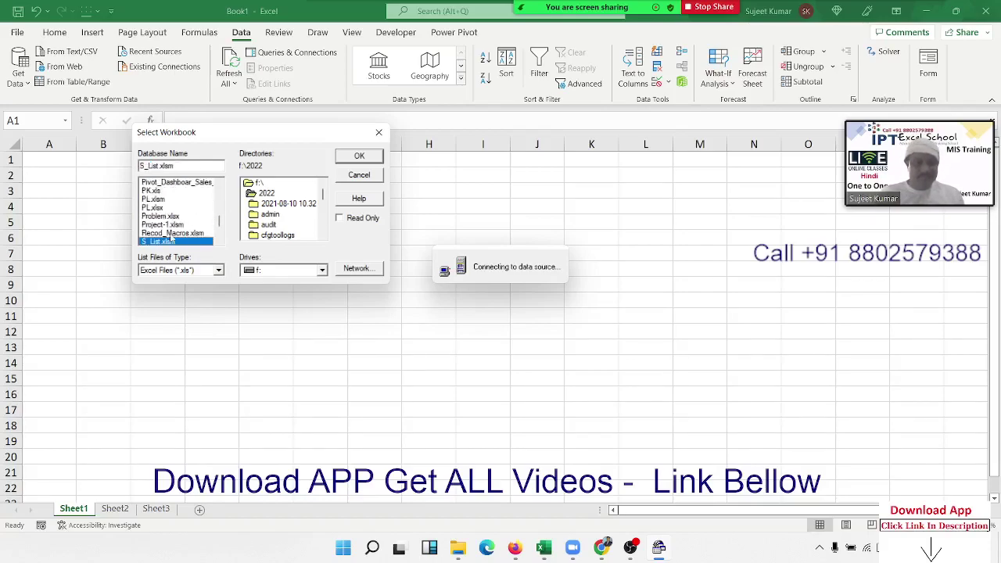
pyautogui.click(313, 274)
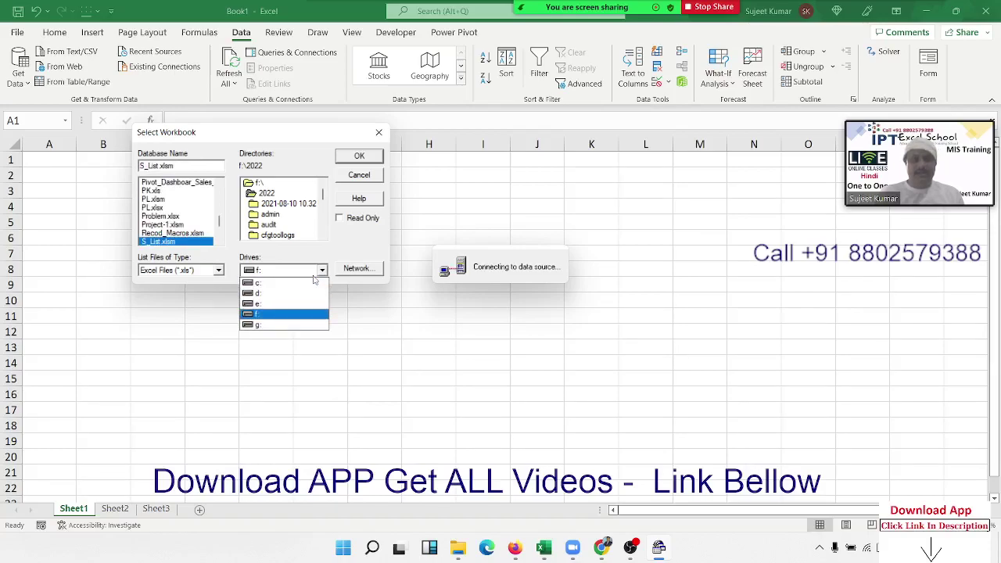
pyautogui.click(313, 275)
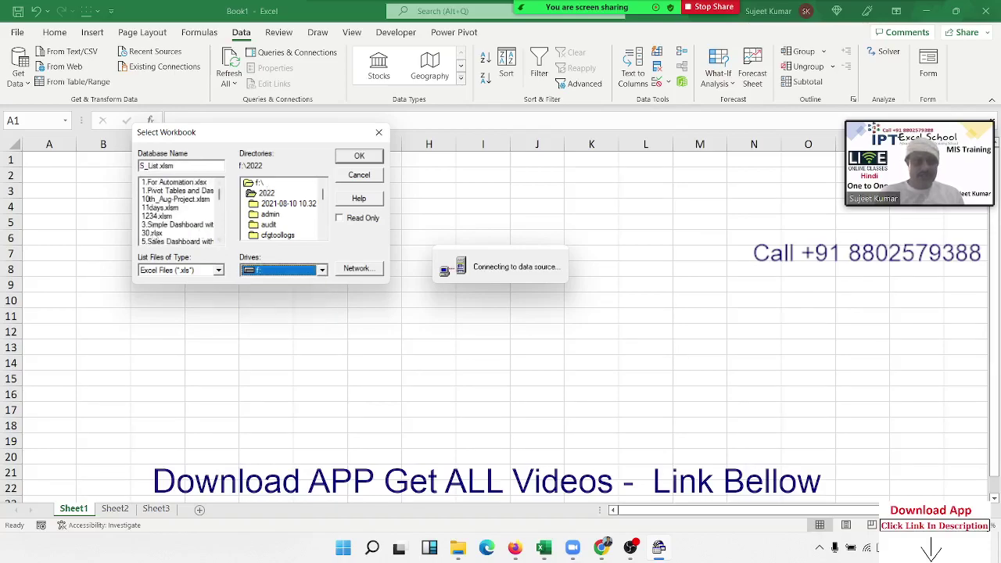
# - Select the Dashboar_Sales_2021.xlsm workbook in f:\2022 as the database
pyautogui.moveTo(154, 233); pyautogui.dragTo(166, 245)
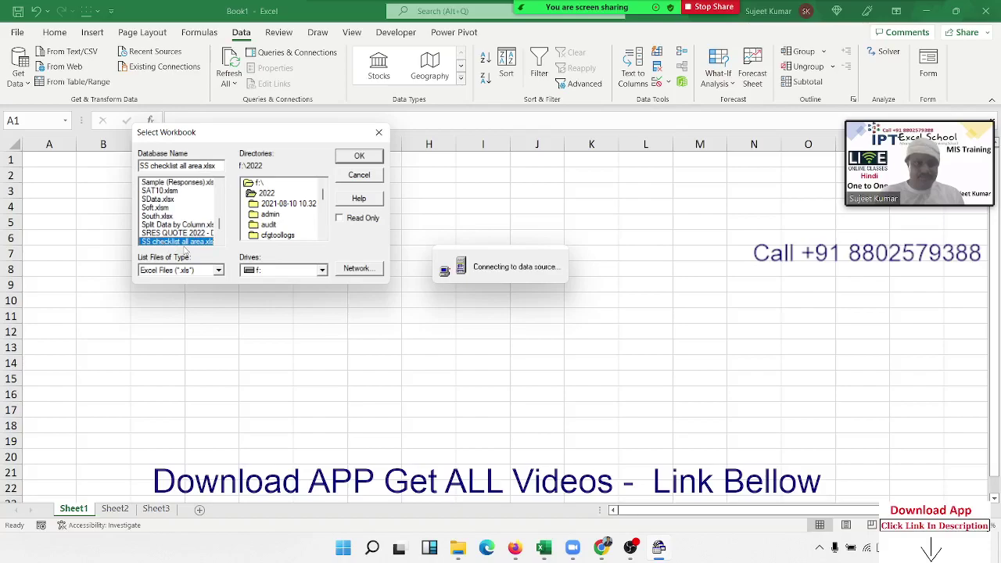
pyautogui.scroll(-2, 188, 243)
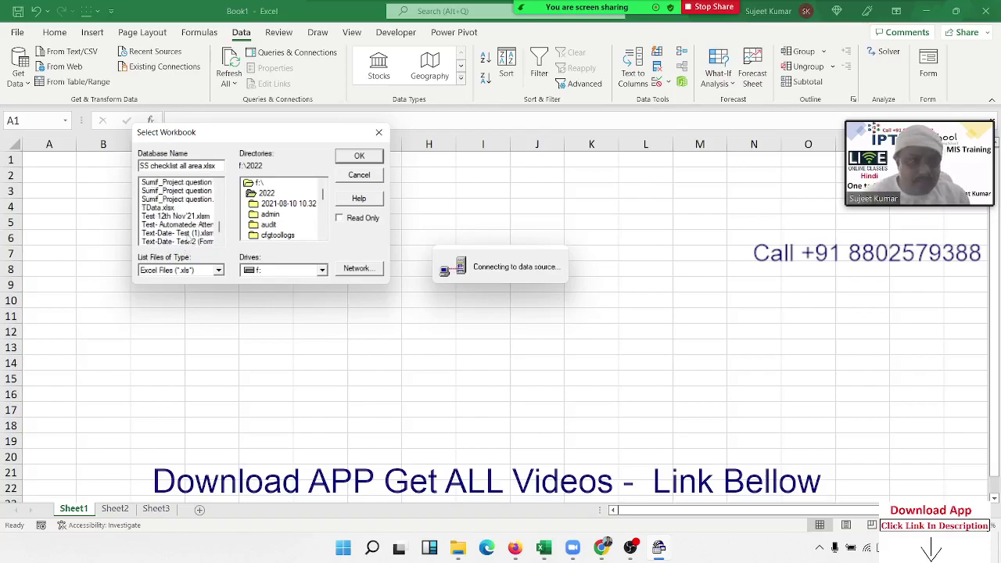
pyautogui.scroll(-1, 189, 241)
pyautogui.scroll(-2, 188, 241)
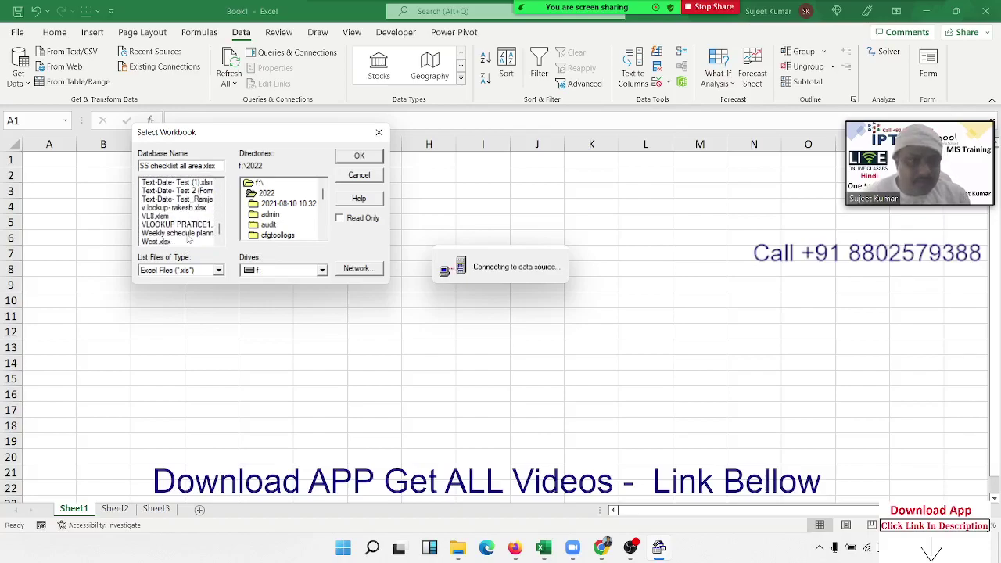
pyautogui.scroll(2, 188, 240)
pyautogui.scroll(2, 189, 241)
pyautogui.scroll(2, 189, 241)
pyautogui.scroll(2, 189, 241)
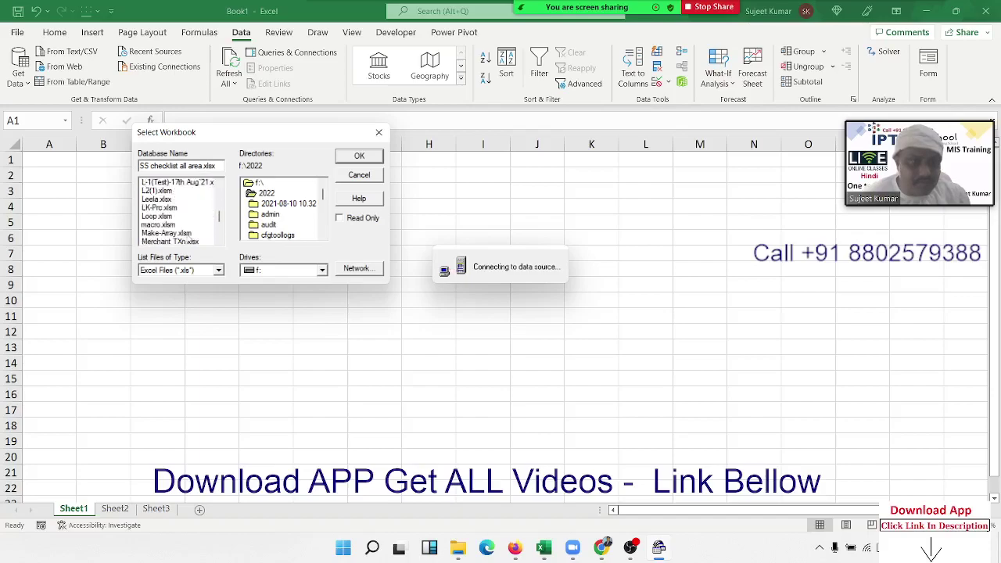
pyautogui.scroll(2, 188, 241)
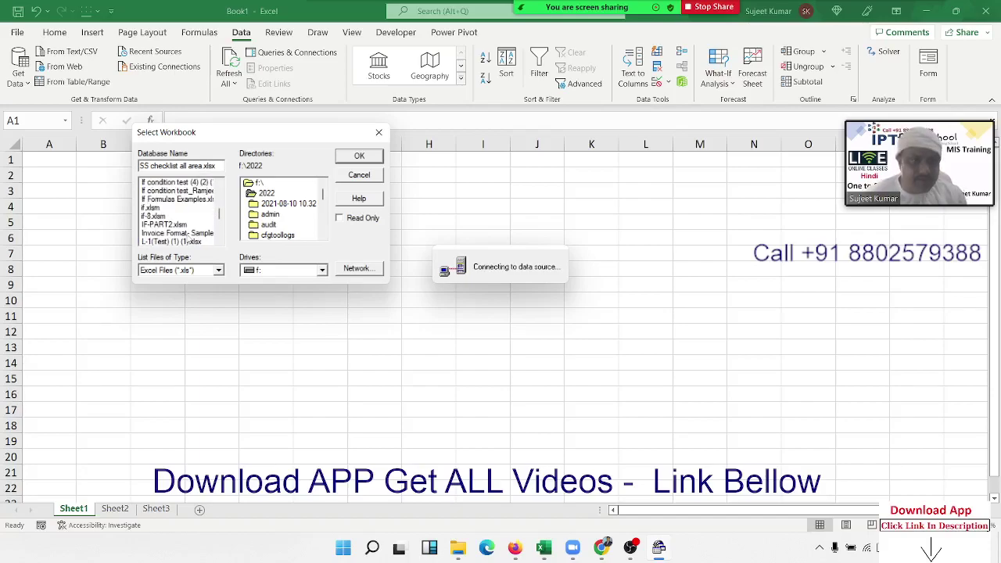
pyautogui.scroll(2, 188, 241)
pyautogui.scroll(2, 189, 241)
pyautogui.scroll(3, 189, 240)
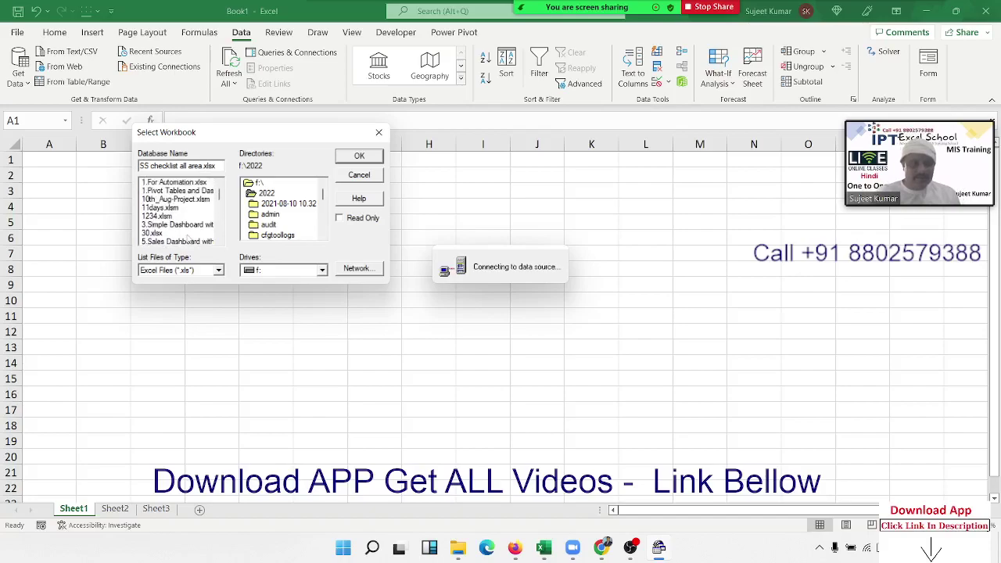
pyautogui.click(174, 192)
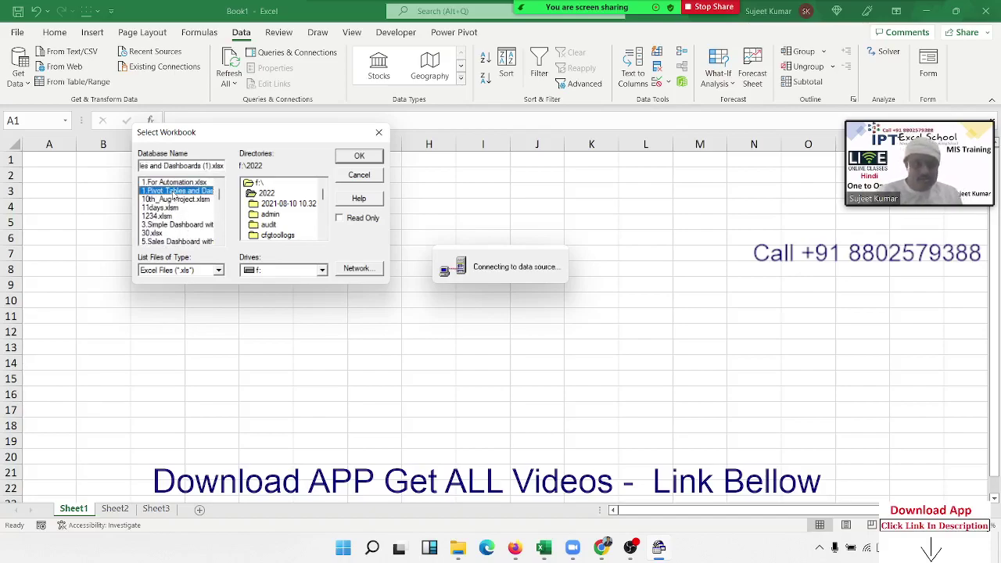
pyautogui.press('p')
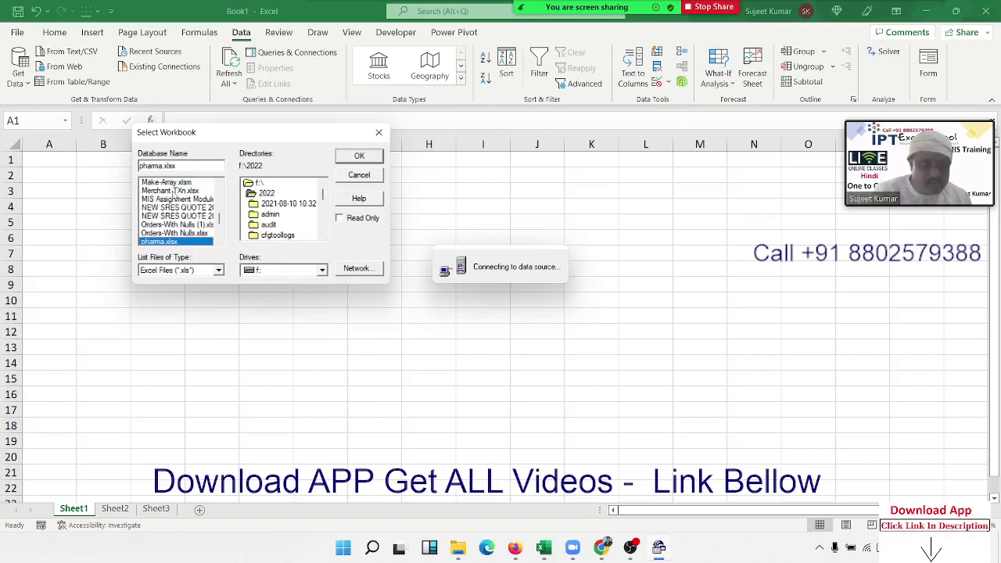
pyautogui.press('p')
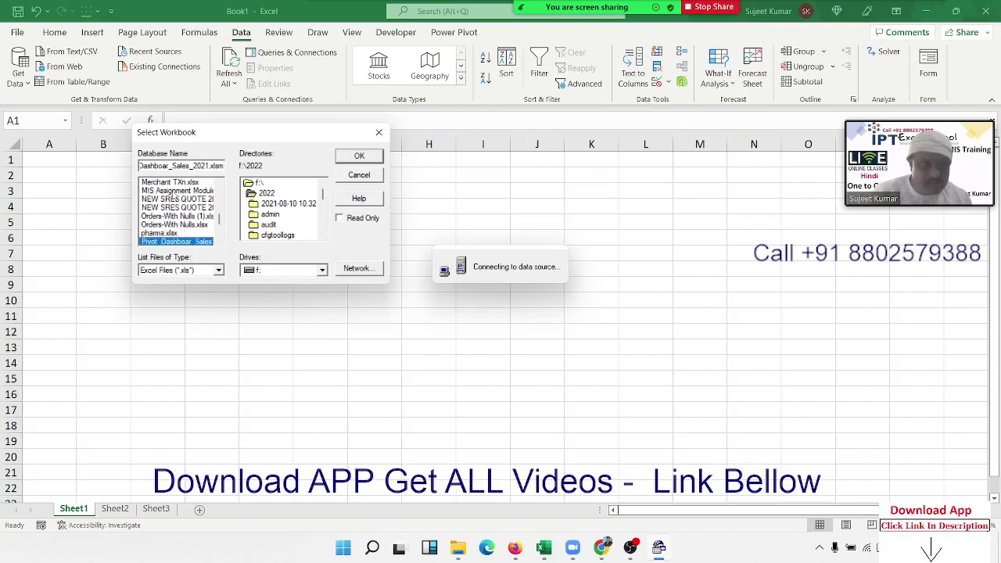
pyautogui.press('p')
pyautogui.press('Up')
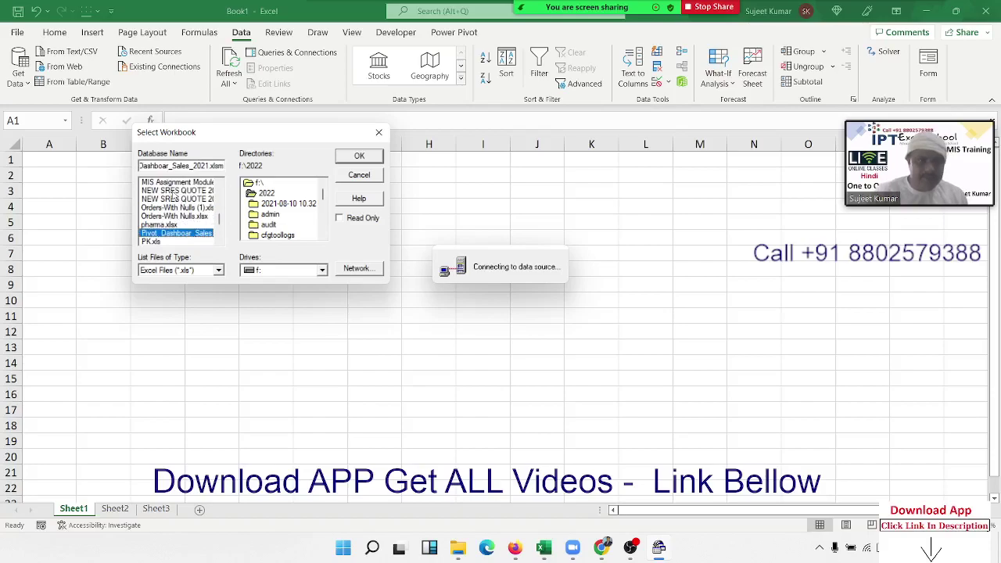
# - Confirm the workbook, then view and close the Query Wizard's table options unchanged
pyautogui.click(360, 156)
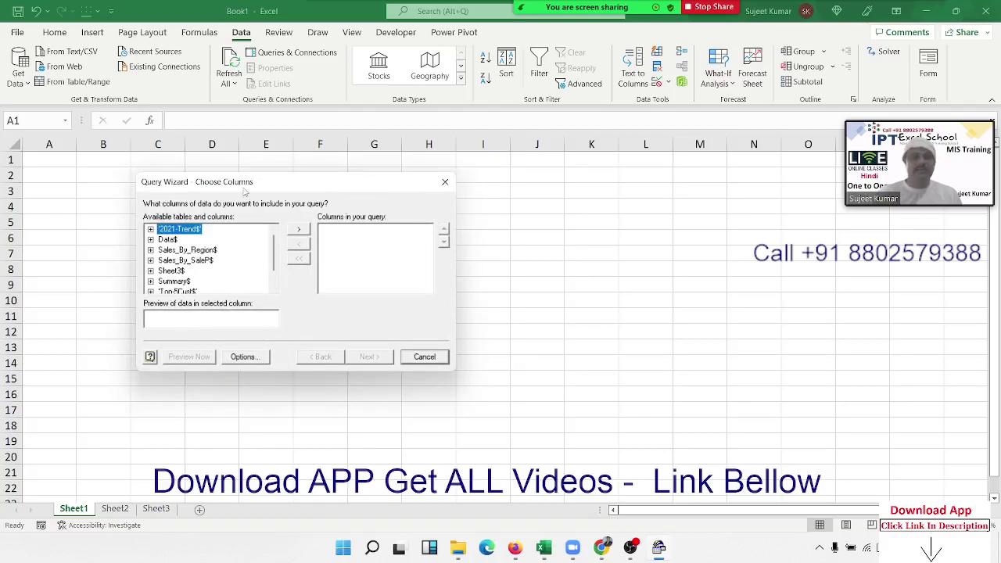
pyautogui.moveTo(244, 190); pyautogui.dragTo(266, 183)
pyautogui.click(264, 350)
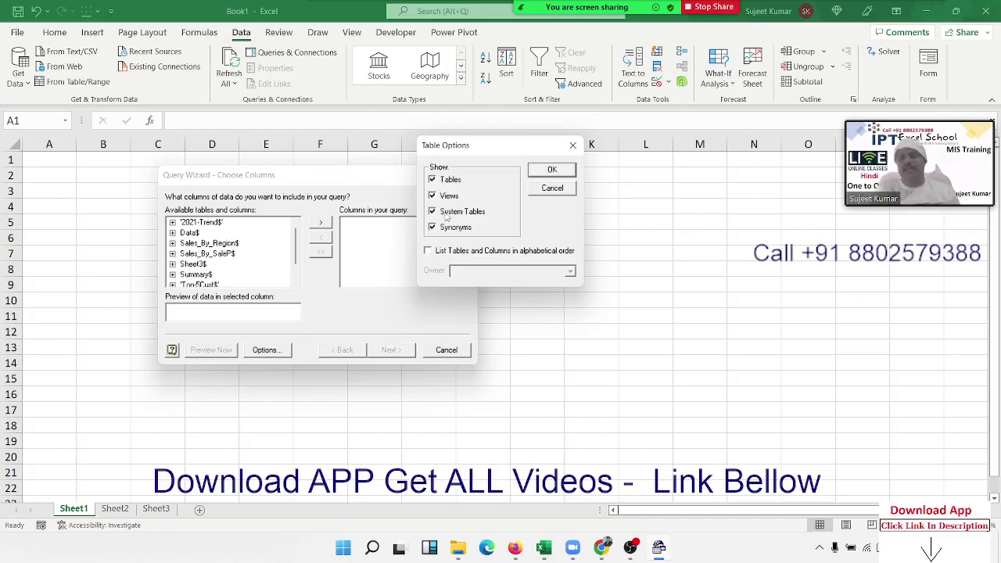
pyautogui.click(552, 170)
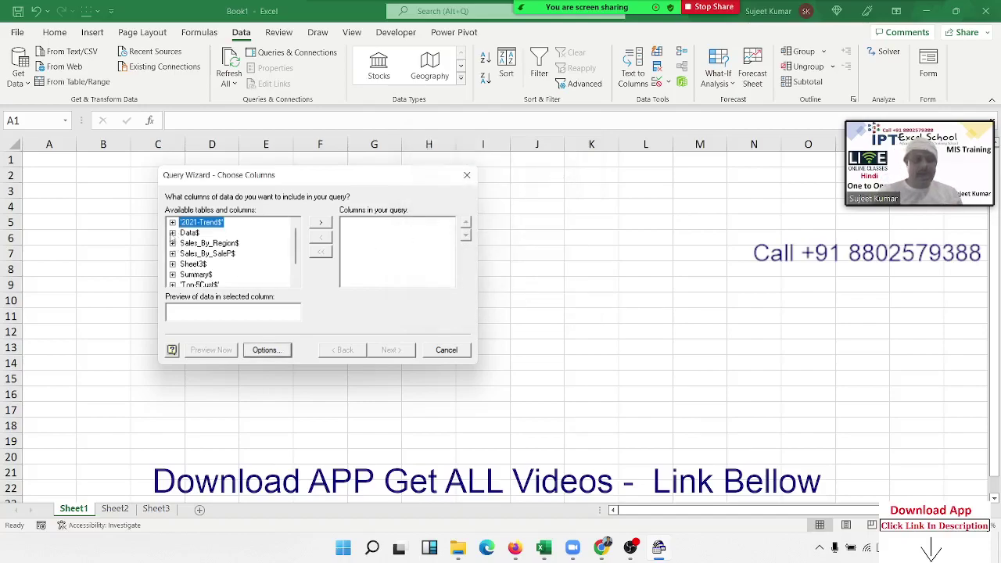
# - Add all Data$ columns, Order ID through Shipping Fee, to the query and go to Filter Data
pyautogui.click(172, 233)
pyautogui.click(183, 226)
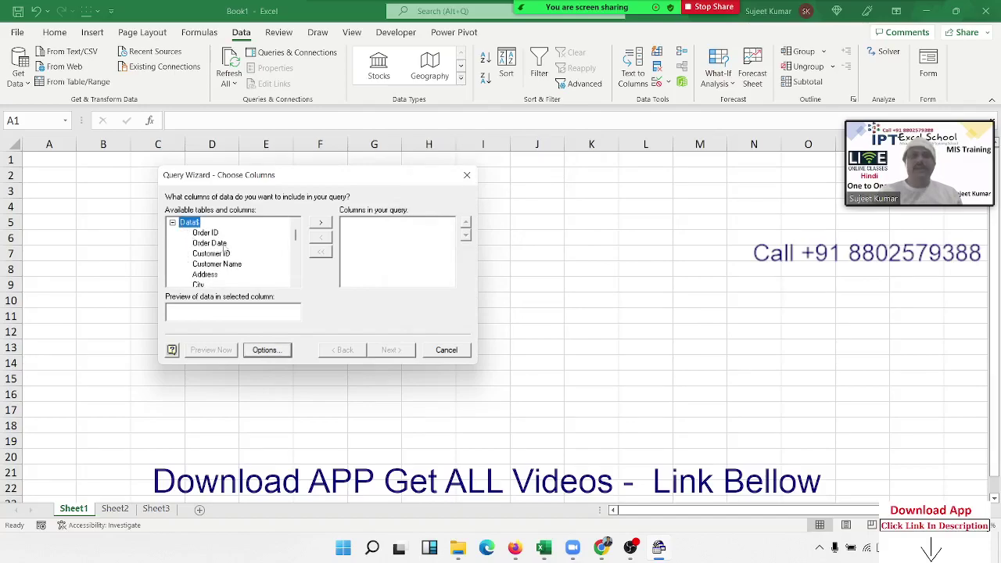
pyautogui.click(321, 224)
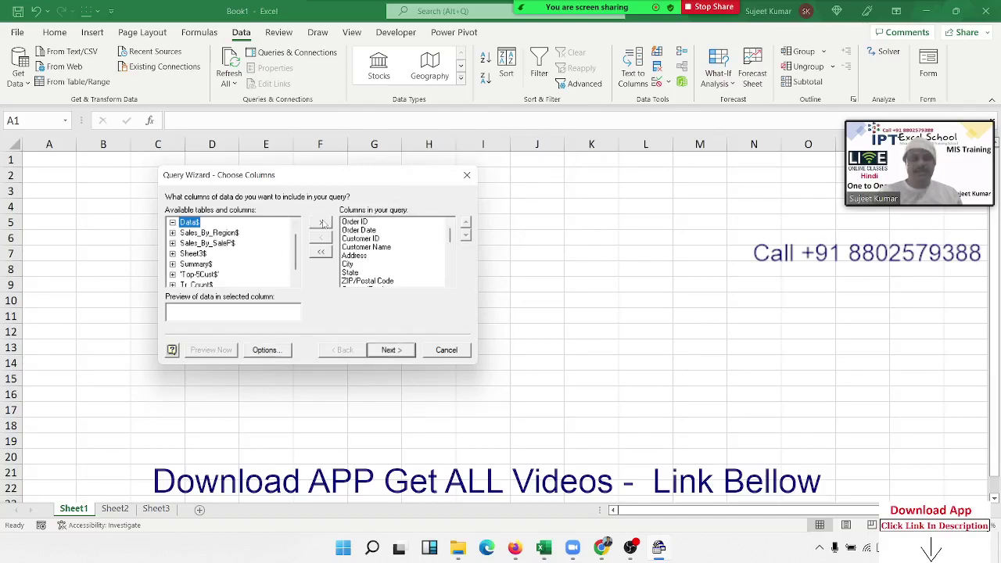
pyautogui.click(371, 247)
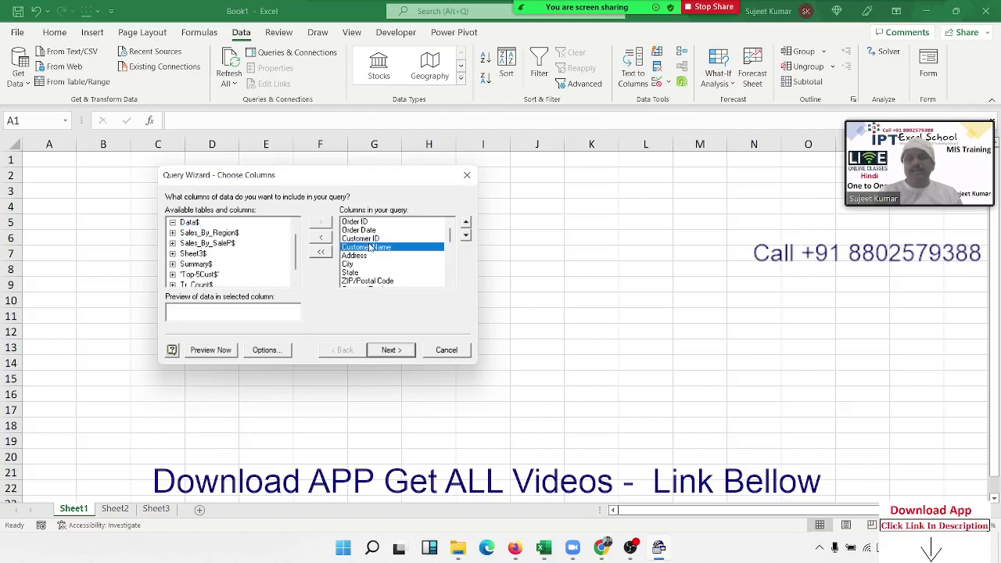
pyautogui.scroll(-4, 367, 270)
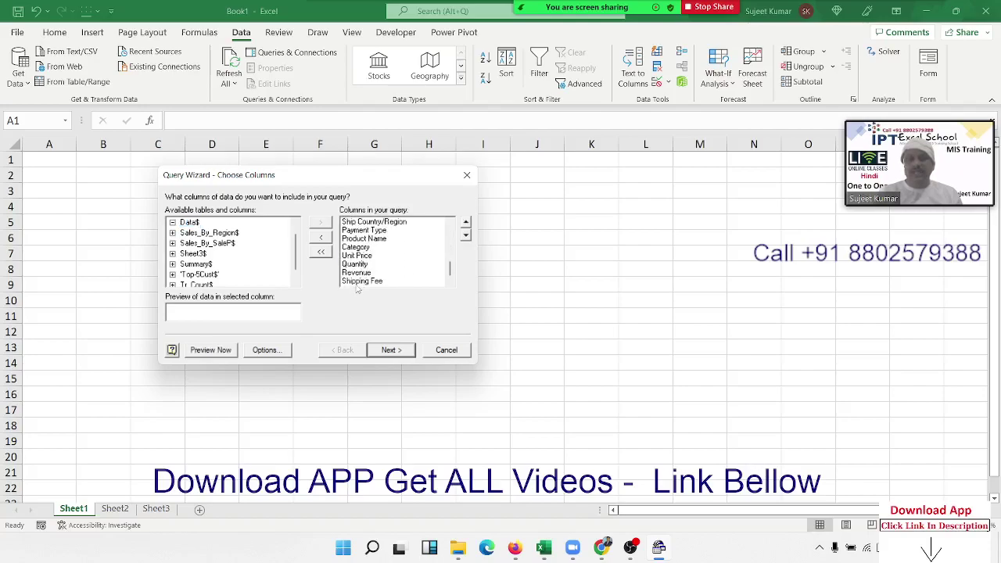
pyautogui.click(356, 283)
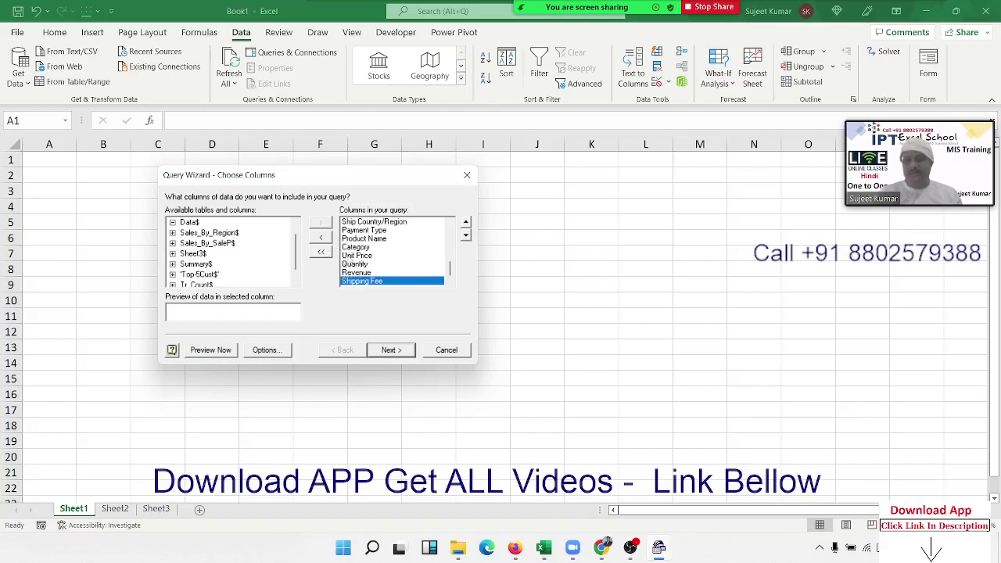
pyautogui.scroll(3, 358, 264)
pyautogui.scroll(3, 358, 263)
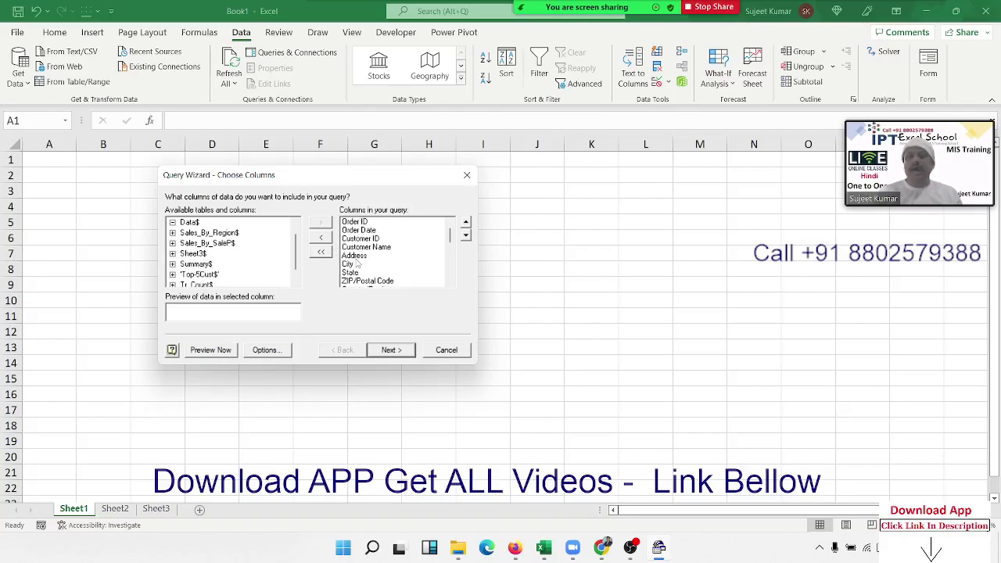
pyautogui.scroll(-5, 357, 266)
pyautogui.scroll(5, 357, 266)
pyautogui.click(396, 353)
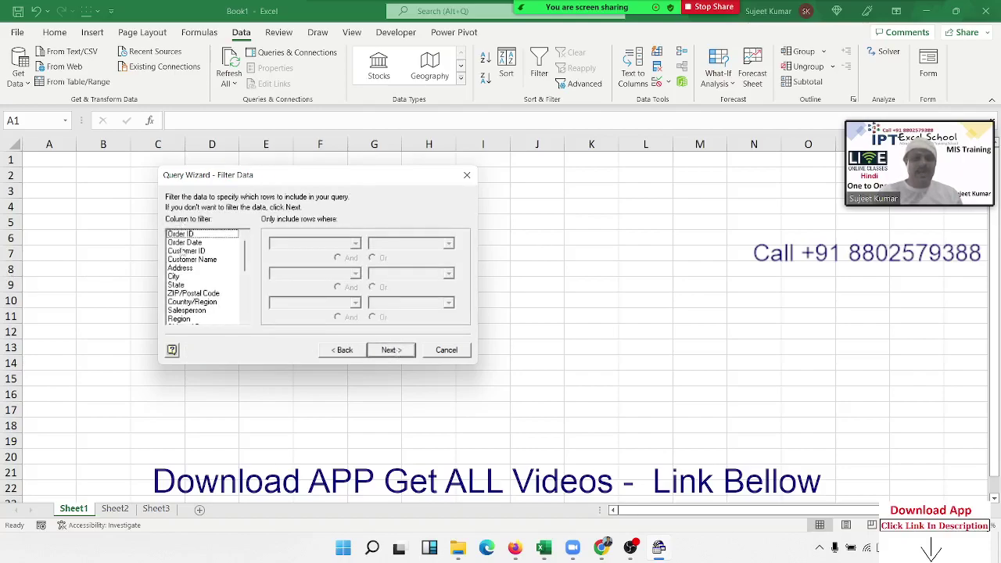
# - Try a City equals filter, viewing the city values without choosing one
pyautogui.scroll(-3, 177, 317)
pyautogui.scroll(-1, 178, 317)
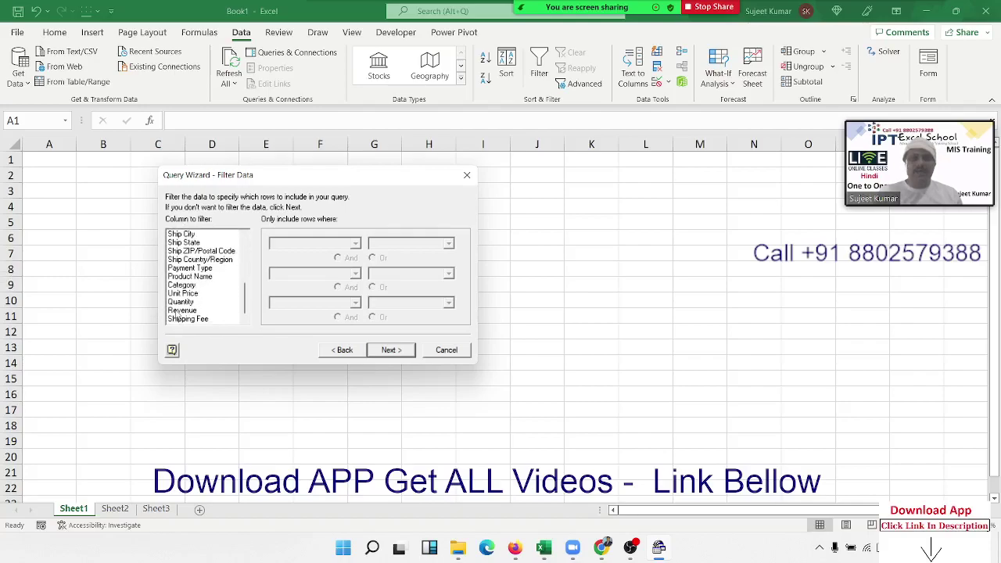
pyautogui.scroll(1, 177, 317)
pyautogui.scroll(3, 178, 315)
pyautogui.scroll(1, 177, 315)
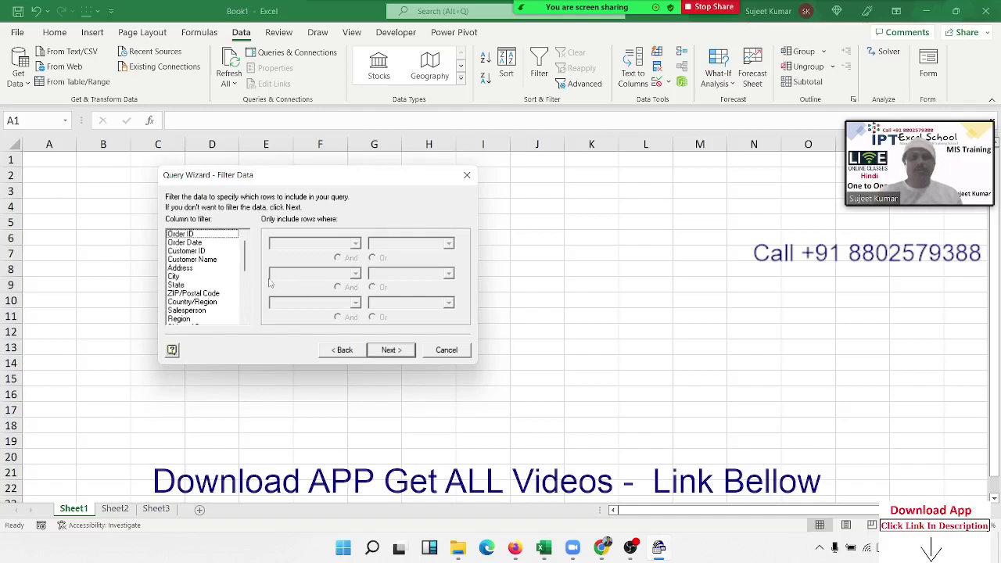
pyautogui.scroll(-1, 202, 268)
pyautogui.scroll(-2, 202, 267)
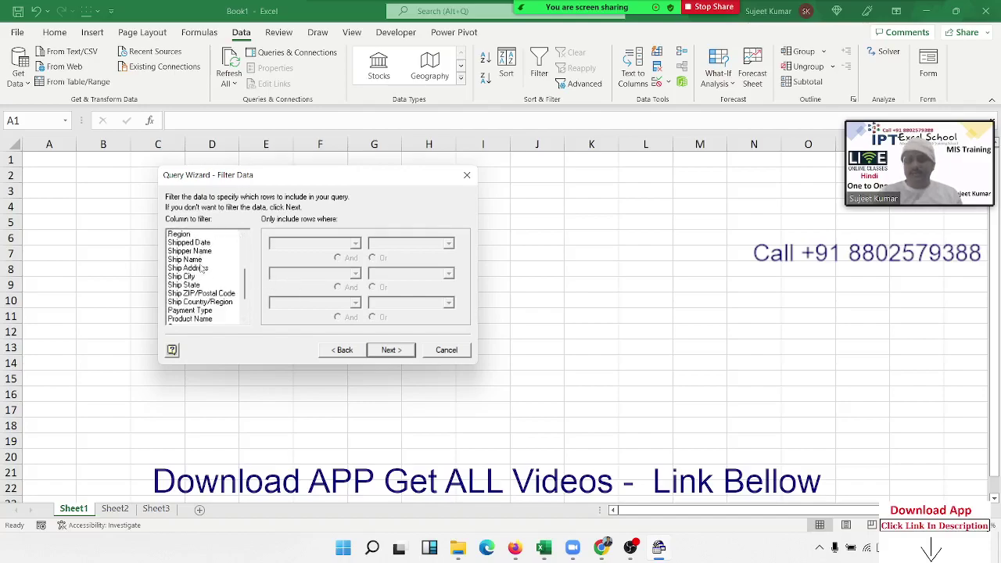
pyautogui.scroll(3, 202, 268)
pyautogui.click(192, 277)
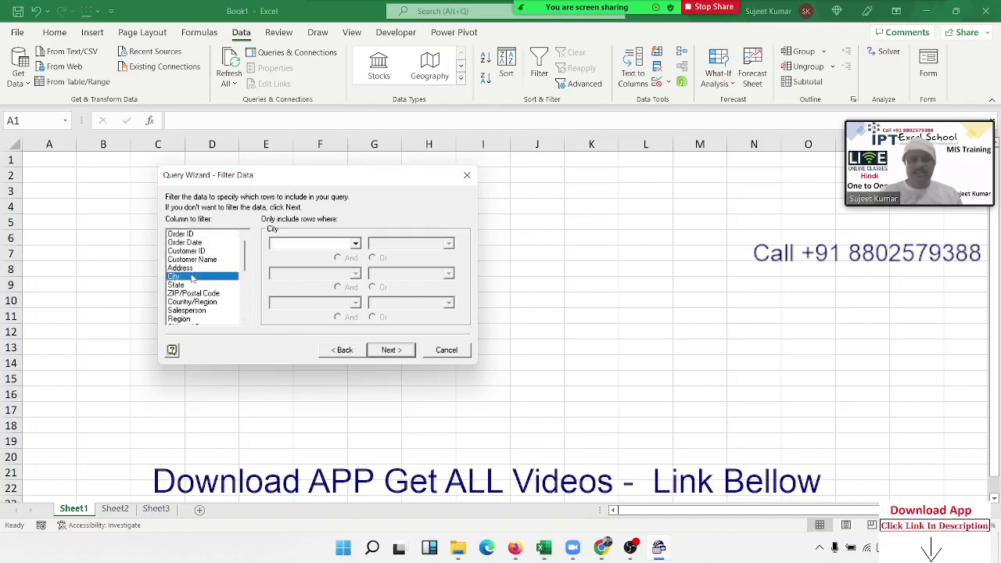
pyautogui.click(355, 244)
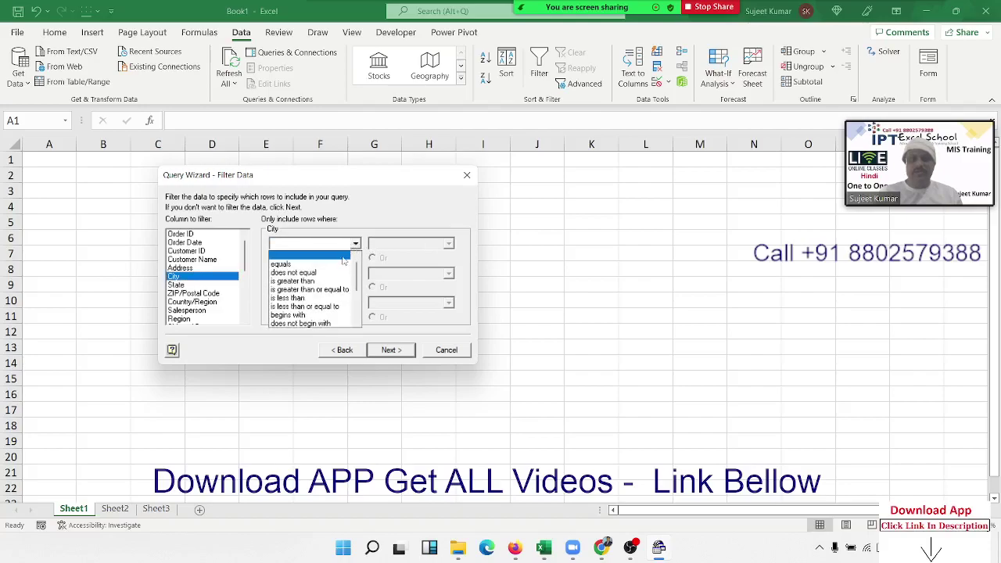
pyautogui.click(296, 267)
pyautogui.click(449, 245)
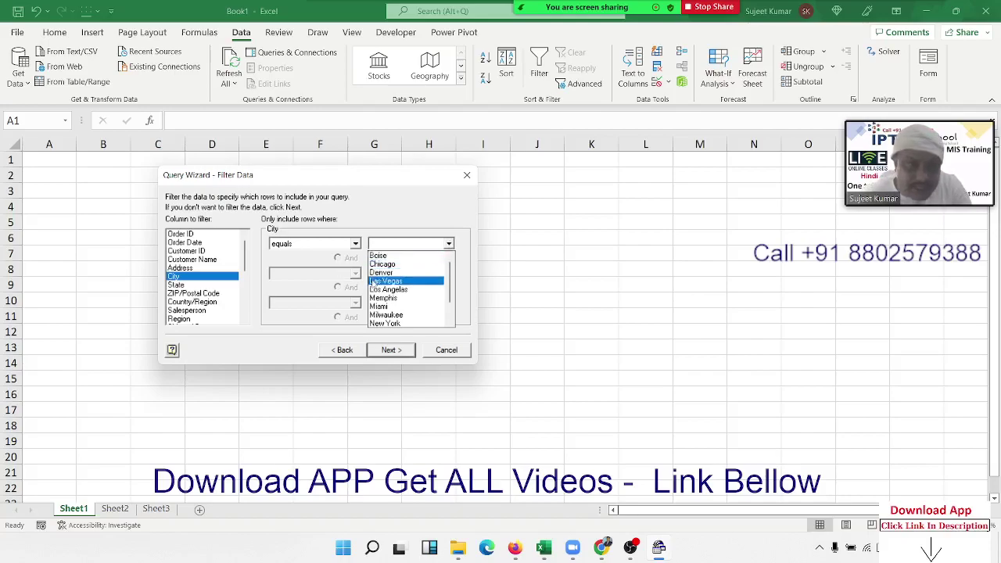
pyautogui.click(188, 291)
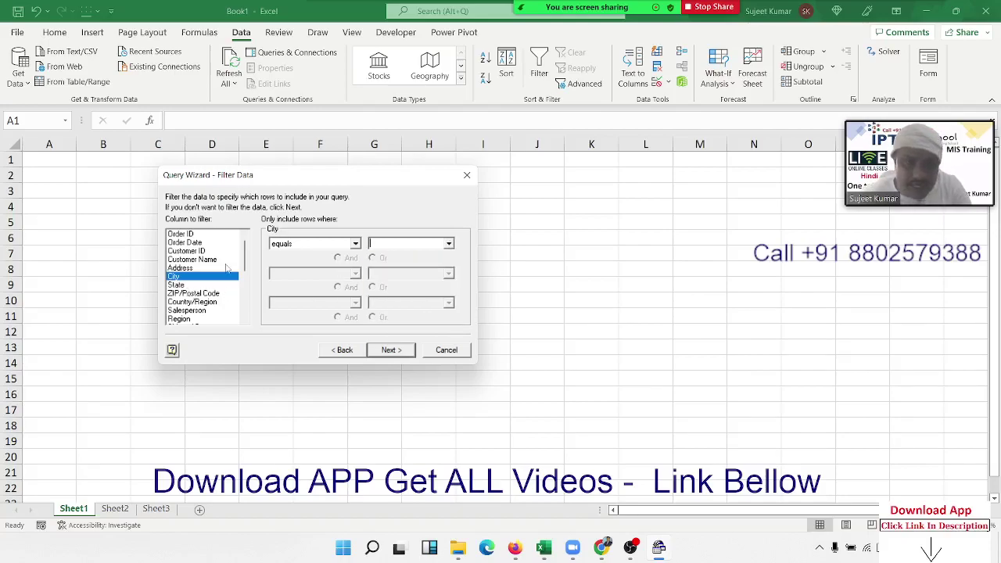
# - Filter rows to State equals CA and advance to Sort Order
pyautogui.click(174, 285)
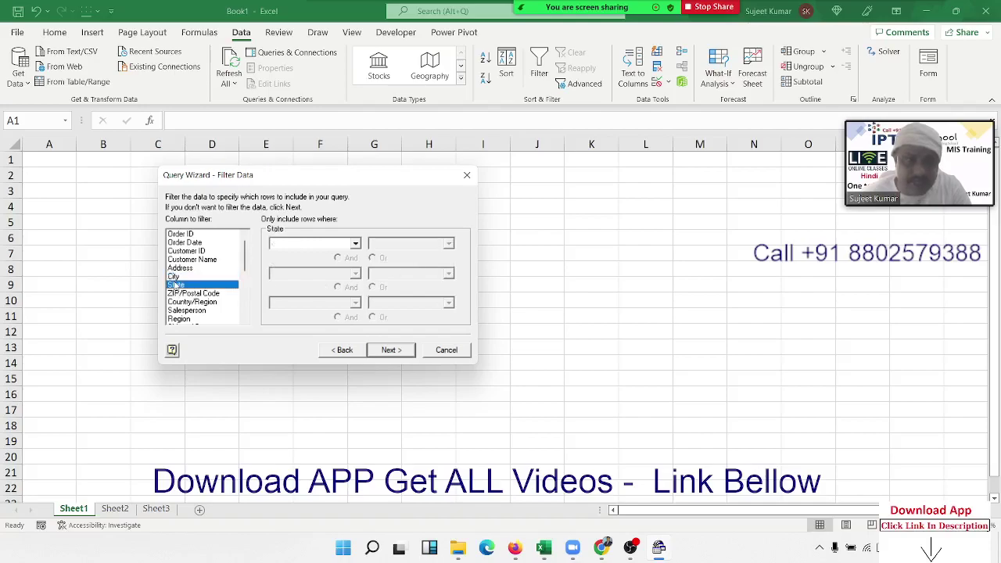
pyautogui.click(356, 245)
pyautogui.click(333, 272)
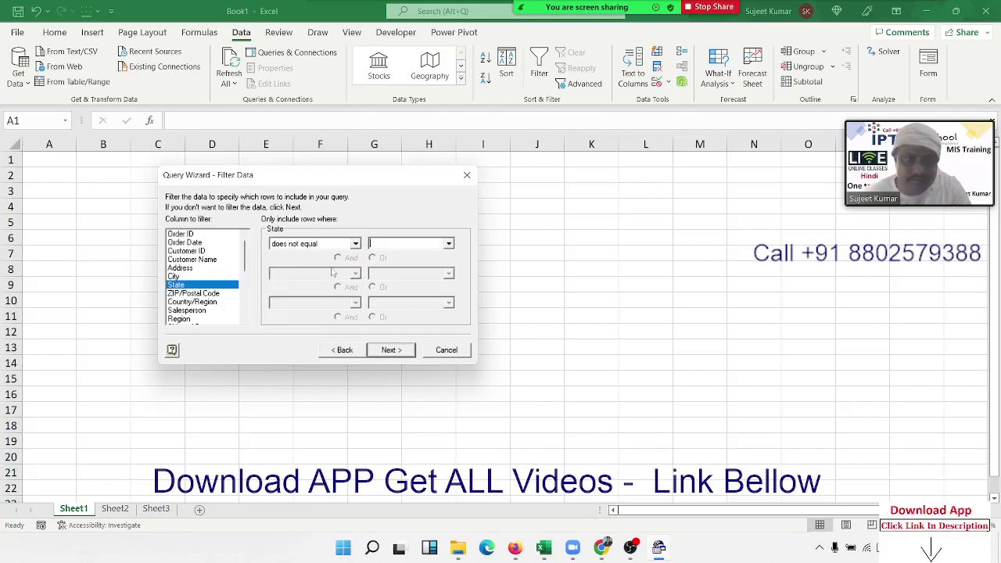
pyautogui.click(333, 247)
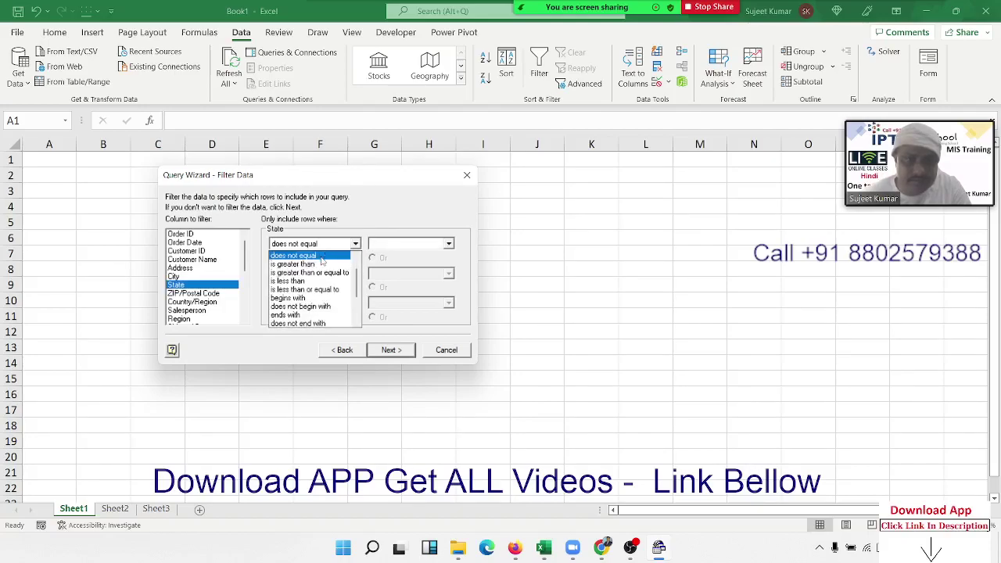
pyautogui.scroll(1, 321, 260)
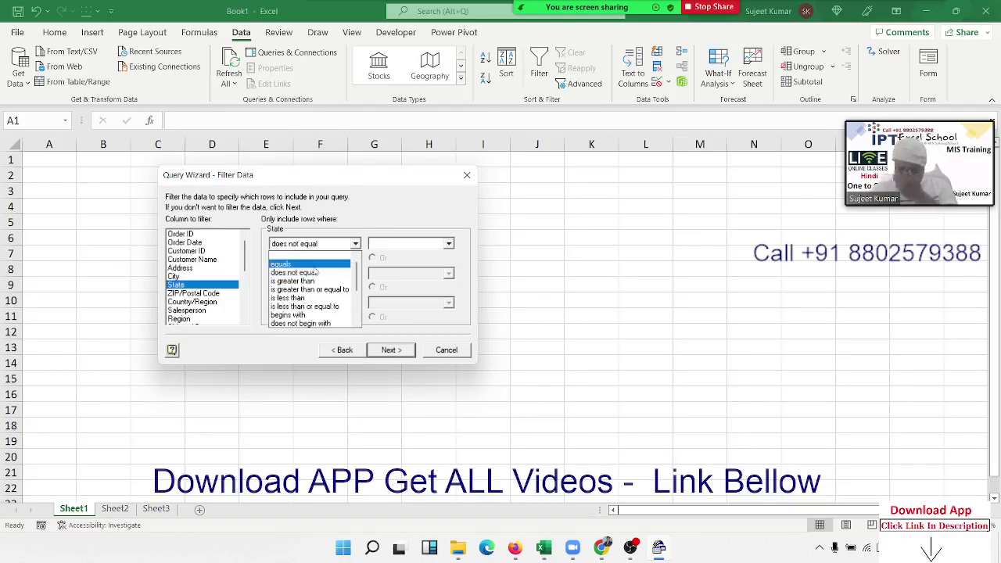
pyautogui.click(314, 266)
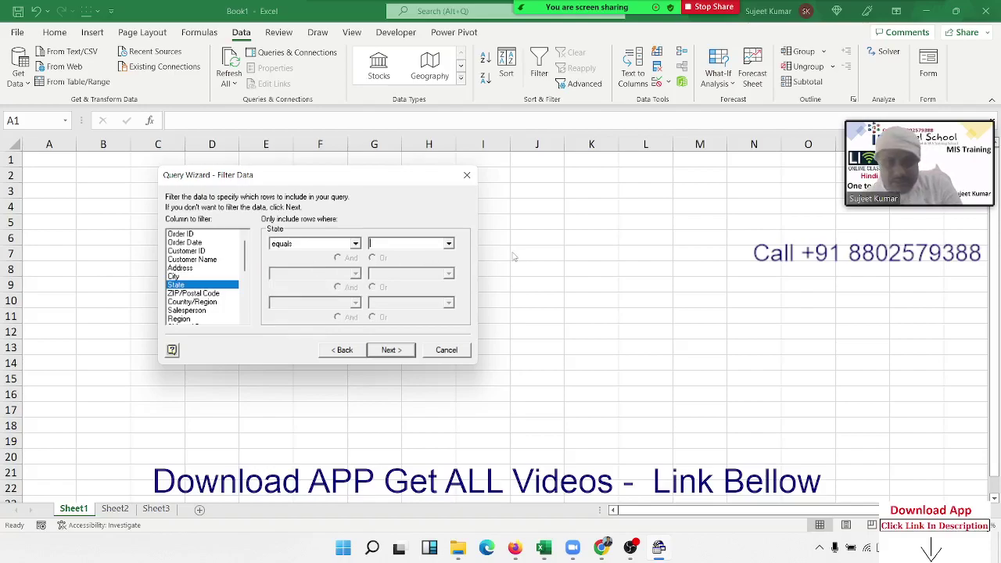
pyautogui.click(449, 244)
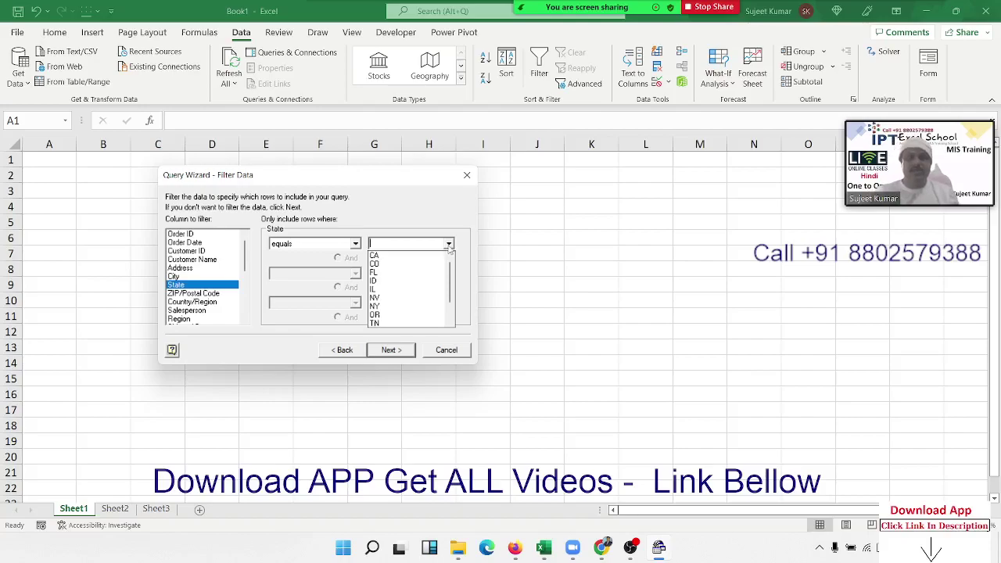
pyautogui.click(435, 256)
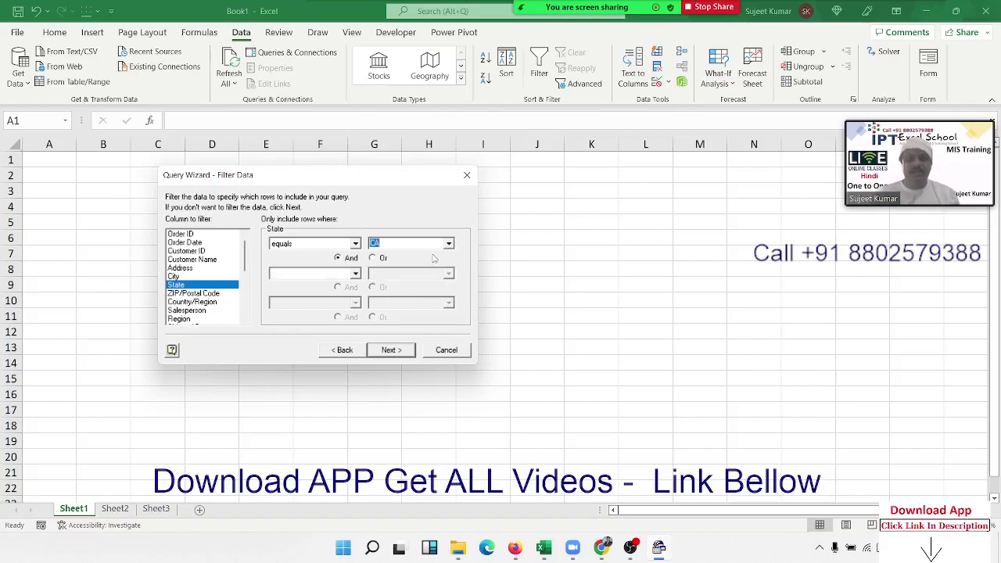
pyautogui.click(409, 354)
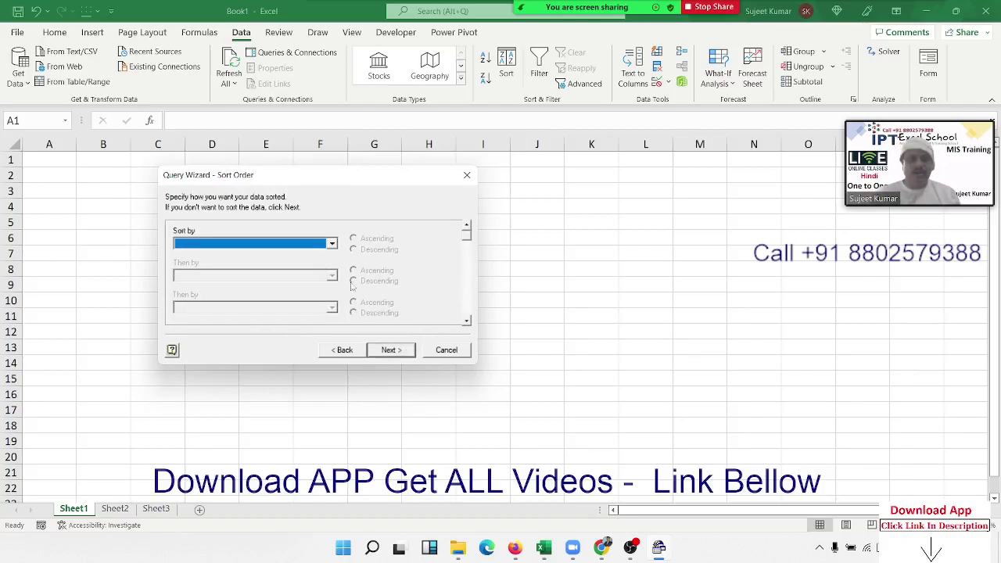
# - Skip sorting, return data to Excel, and import it as a table at $A$1 on Sheet1
pyautogui.click(387, 350)
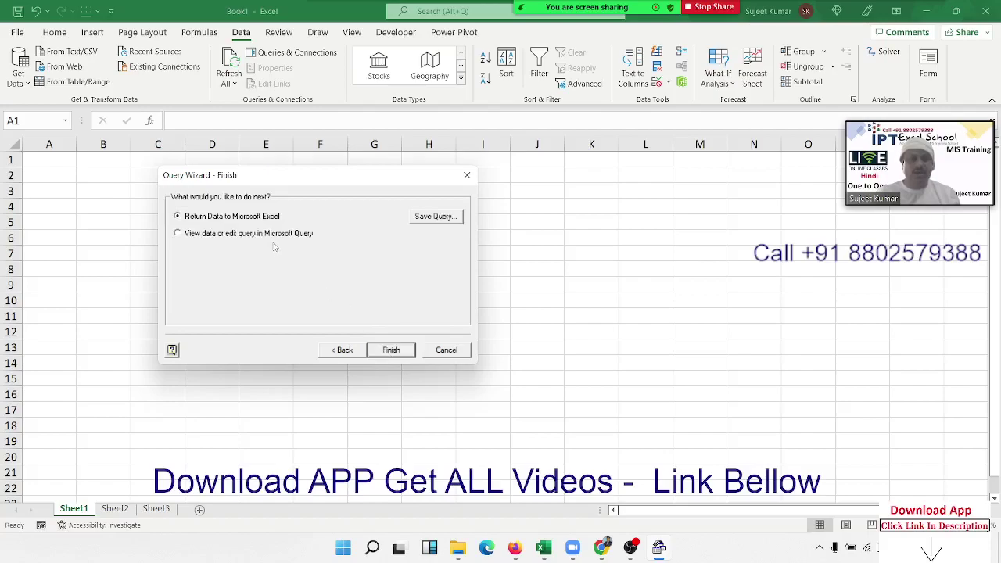
pyautogui.click(391, 350)
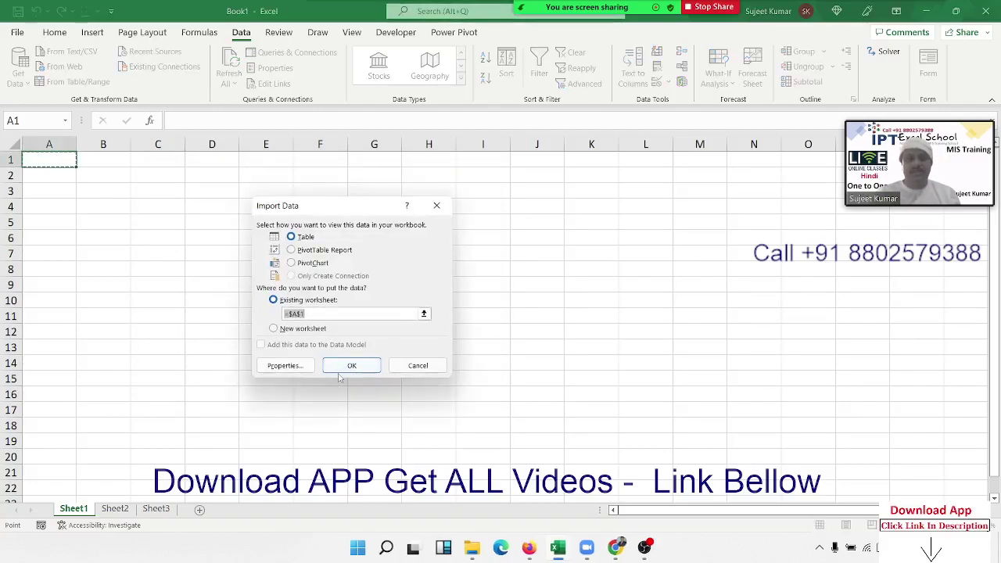
pyautogui.click(337, 367)
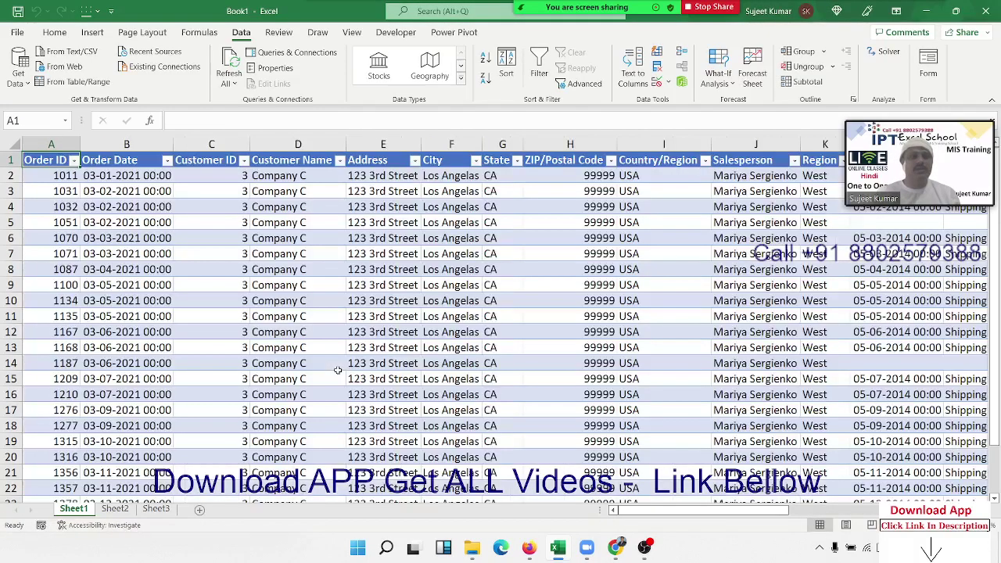
# - Review the CA-filtered table, selecting the Order ID and Customer ID columns and the sheet, then clear it
pyautogui.click(493, 191)
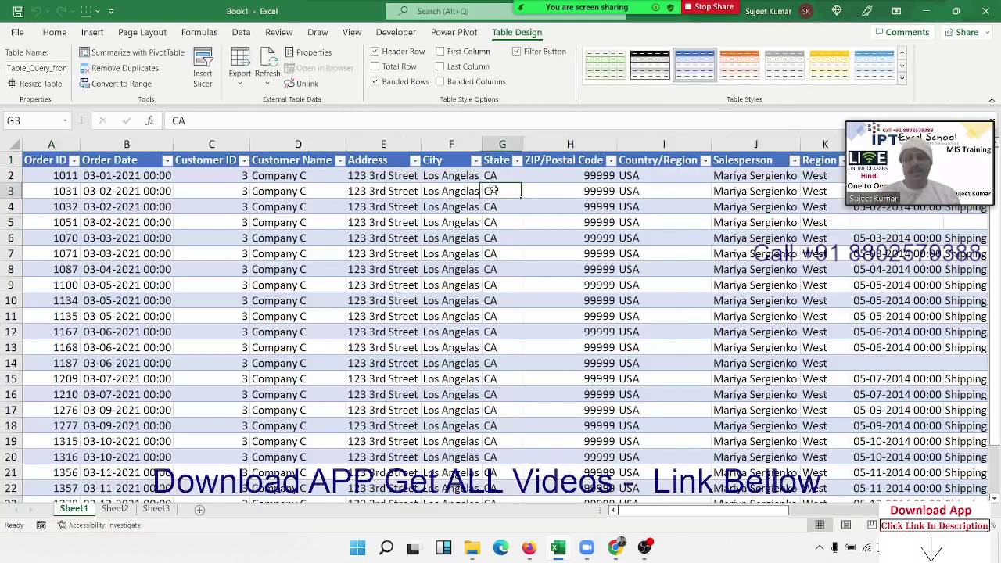
pyautogui.scroll(-13, 485, 228)
pyautogui.scroll(2, 486, 228)
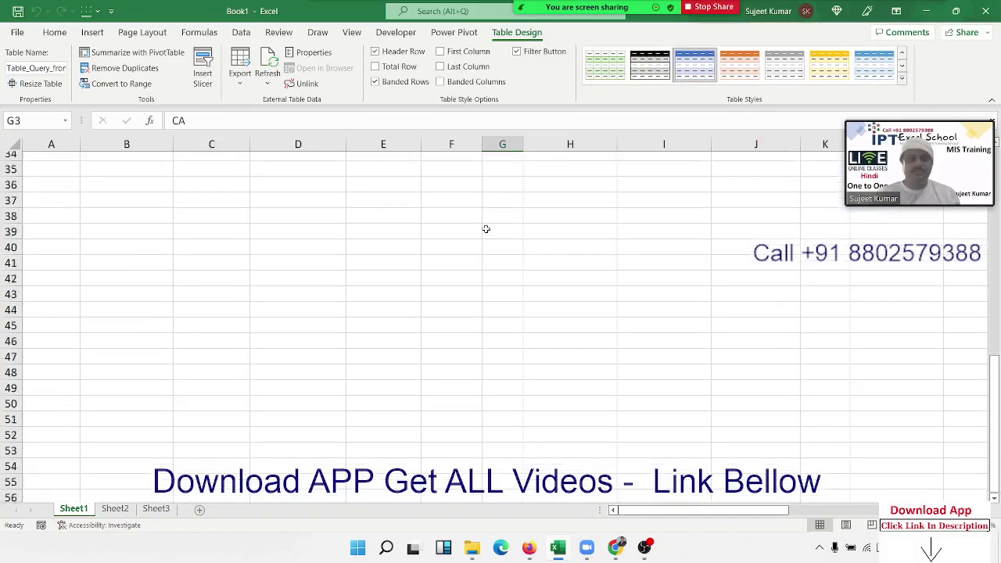
pyautogui.scroll(5, 486, 228)
pyautogui.scroll(6, 485, 228)
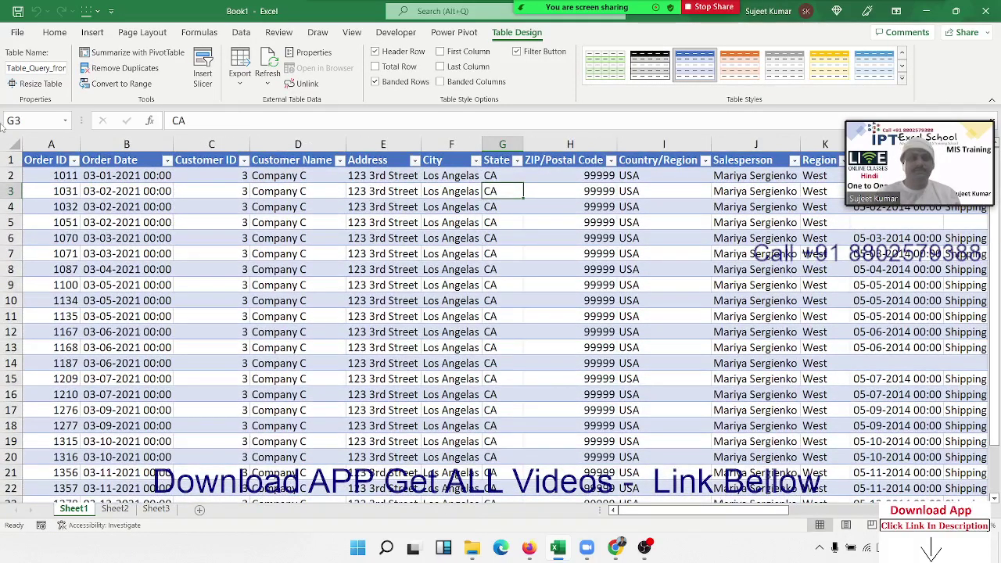
pyautogui.click(12, 147)
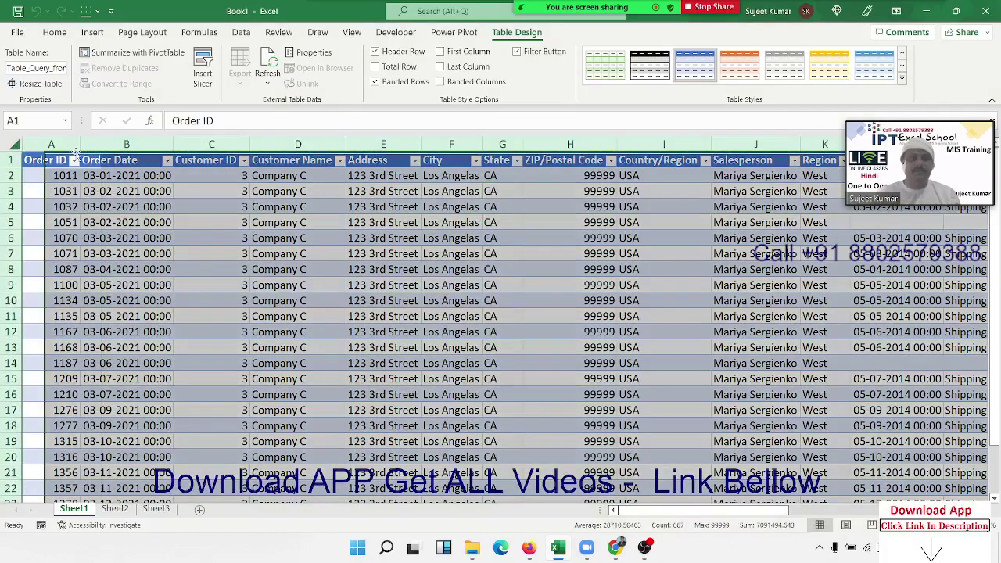
pyautogui.click(180, 144)
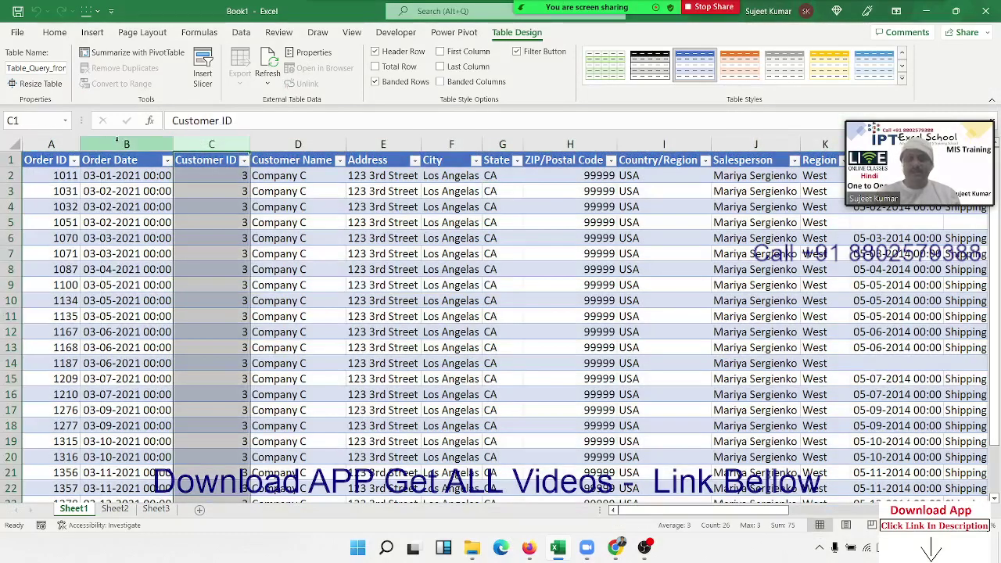
pyautogui.click(25, 144)
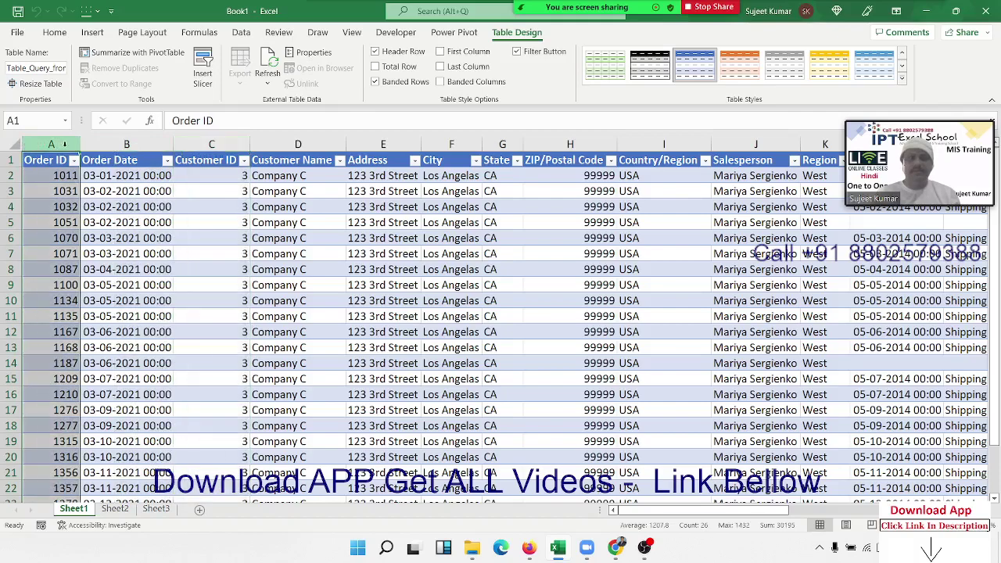
pyautogui.click(12, 145)
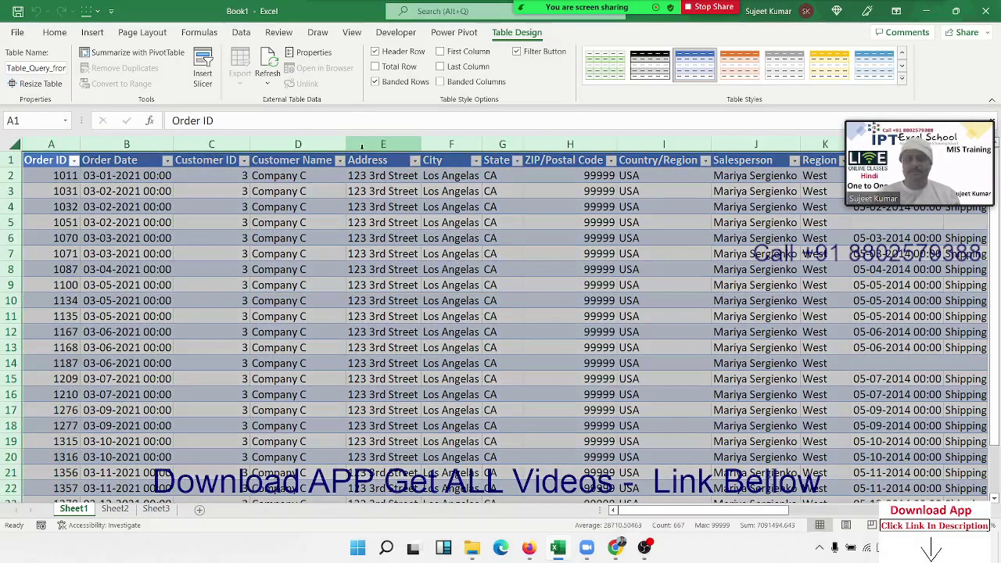
pyautogui.moveTo(420, 144); pyautogui.dragTo(420, 144)
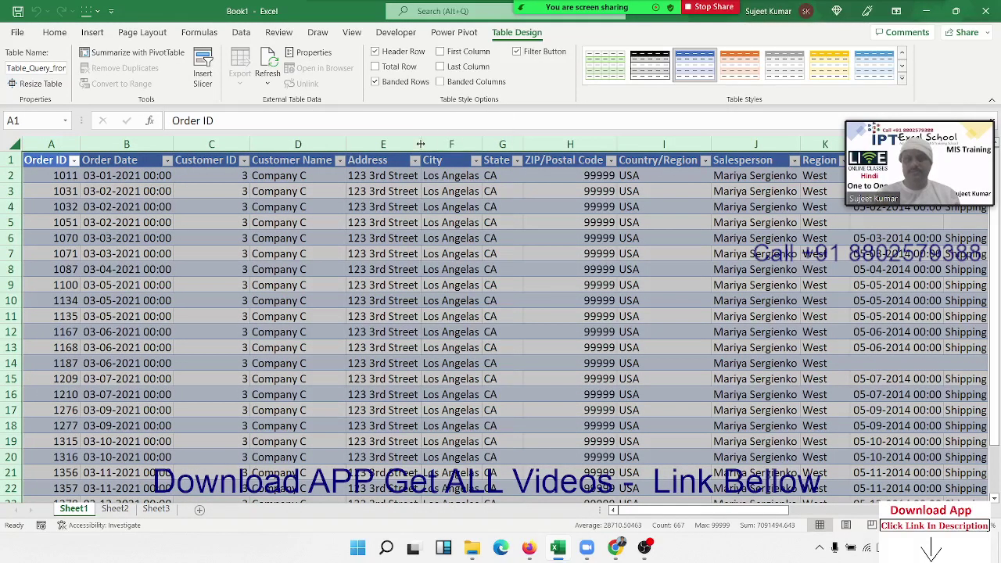
pyautogui.click(740, 330)
# - Scroll across and switch to the empty Sheet2
pyautogui.moveTo(705, 510); pyautogui.dragTo(782, 510)
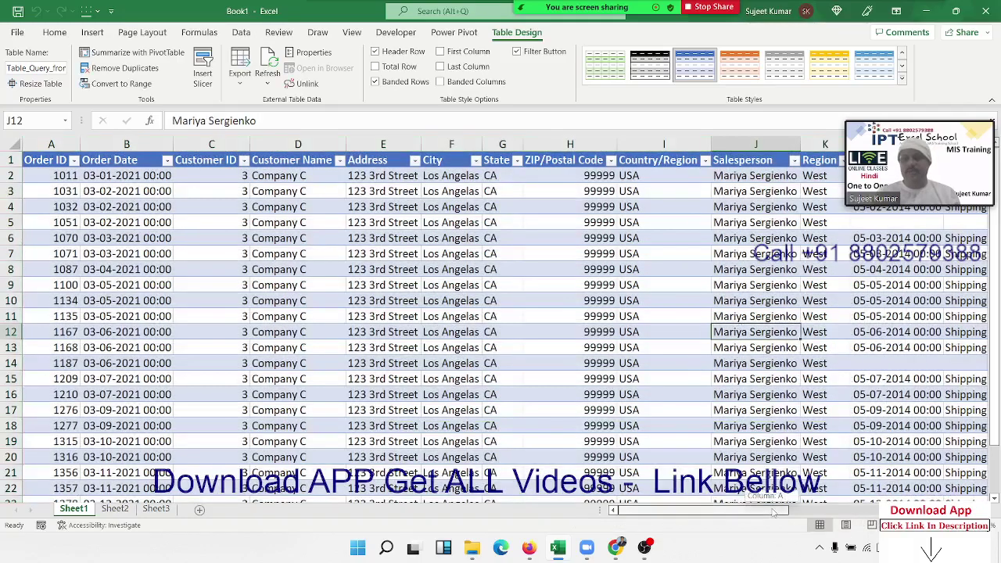
pyautogui.moveTo(848, 501)
pyautogui.mouseDown()
pyautogui.moveTo(947, 498)
pyautogui.moveTo(892, 501)
pyautogui.mouseUp()
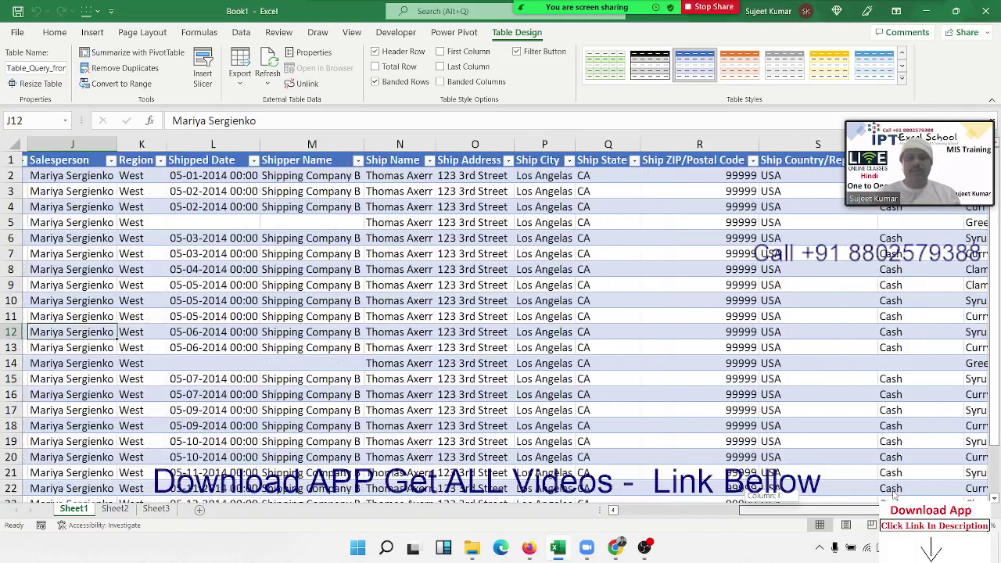
pyautogui.click(121, 510)
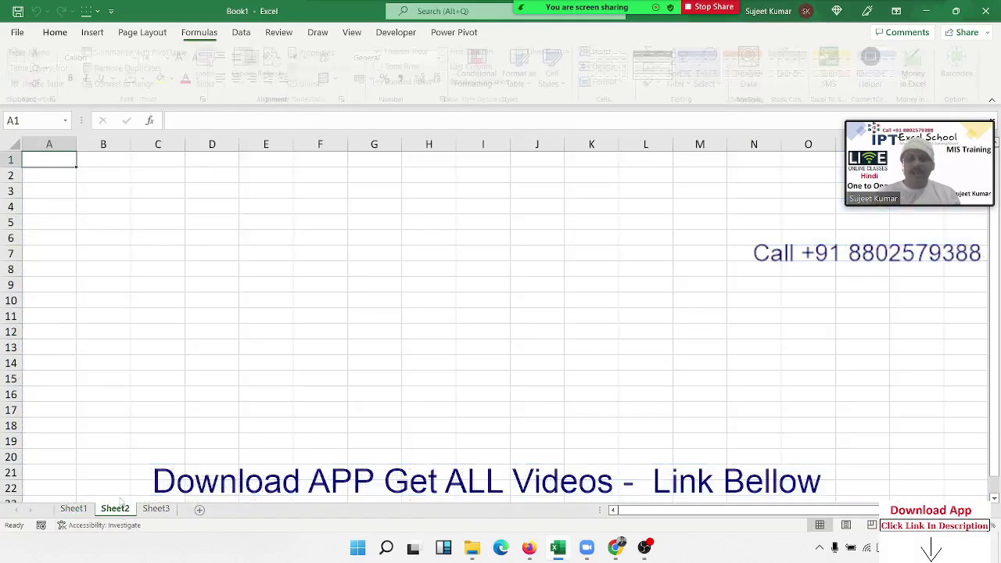
# - Start a new From Microsoft Query import on Sheet2 with Excel Files* as the data source
pyautogui.click(240, 33)
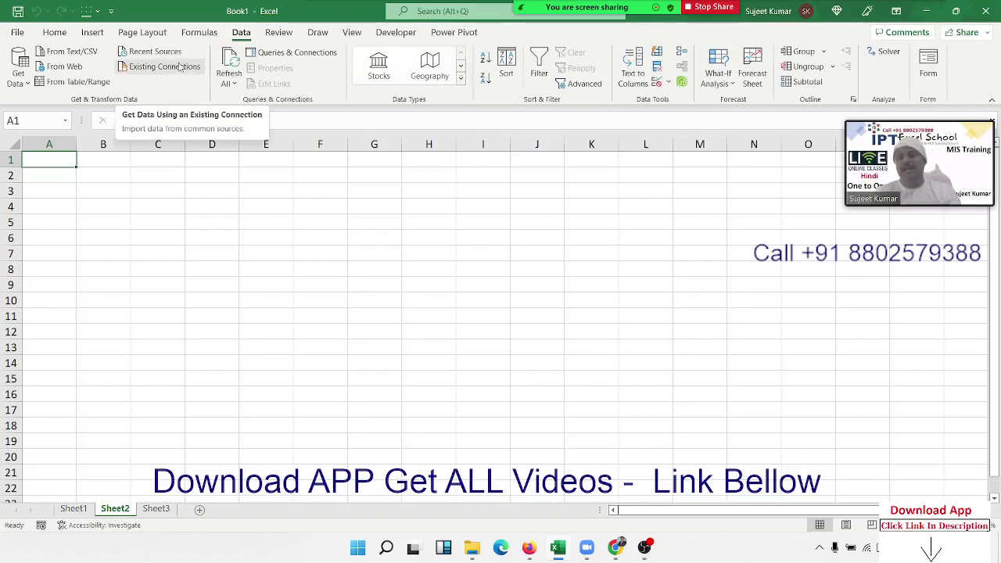
pyautogui.click(18, 74)
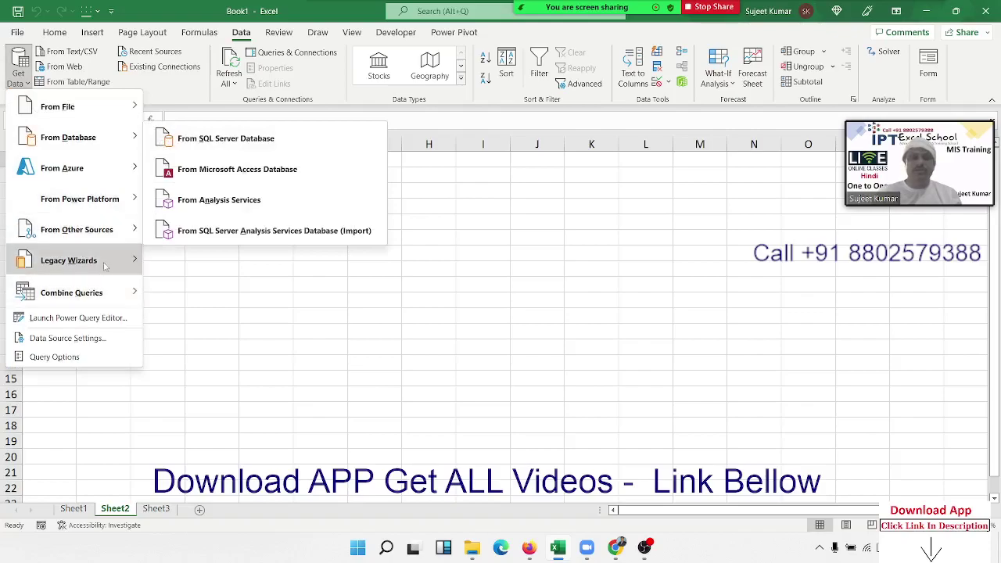
pyautogui.moveTo(122, 238)
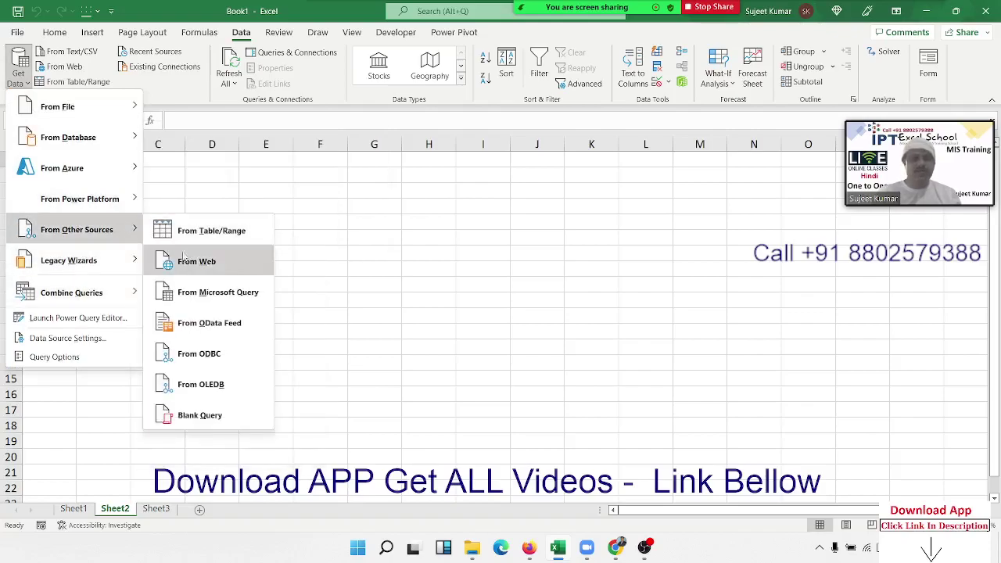
pyautogui.click(203, 292)
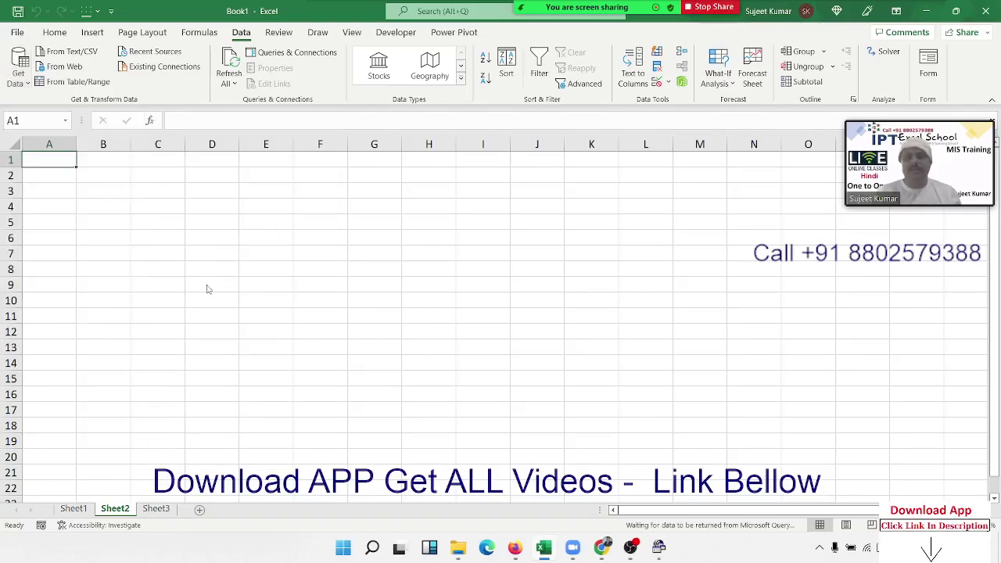
pyautogui.click(386, 255)
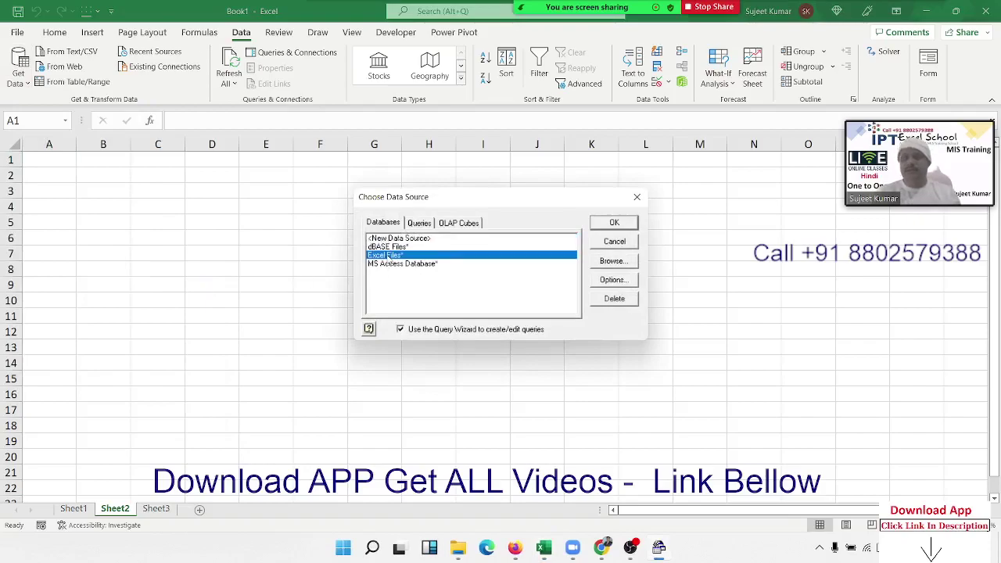
pyautogui.click(629, 222)
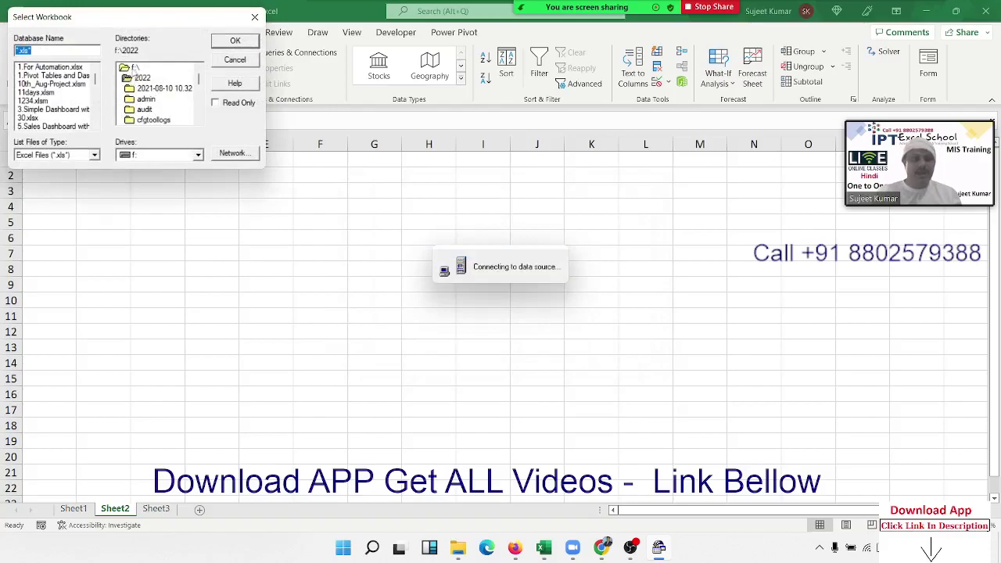
# - Pick Dashboard-1.xlsx from the DA folder on drive g: as the query's workbook
pyautogui.doubleClick(135, 68)
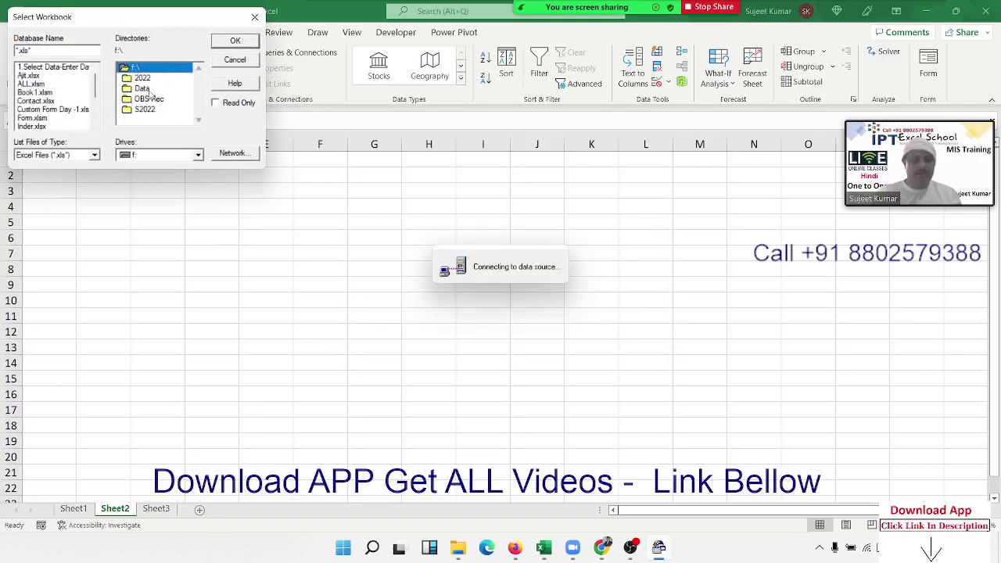
pyautogui.click(142, 88)
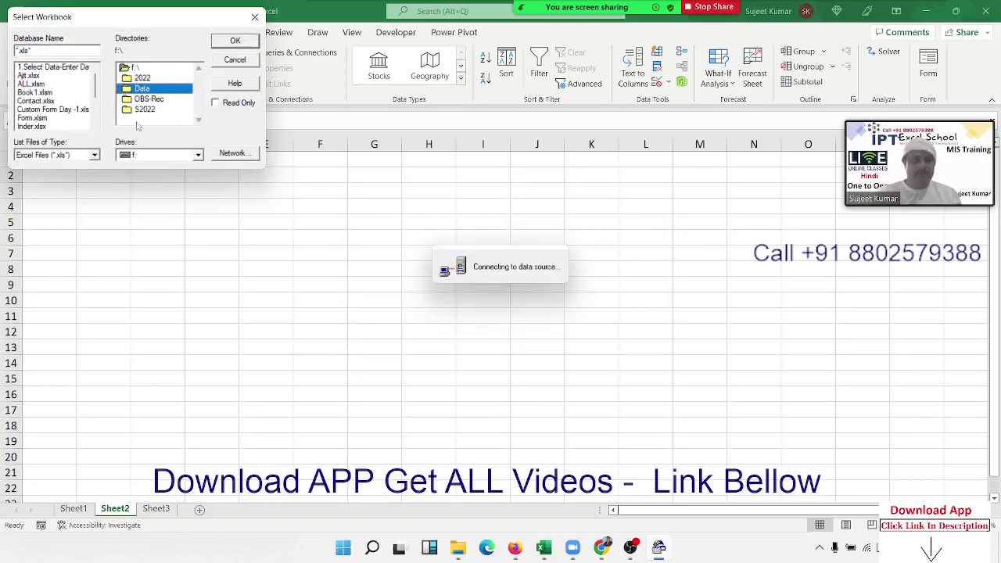
pyautogui.click(135, 155)
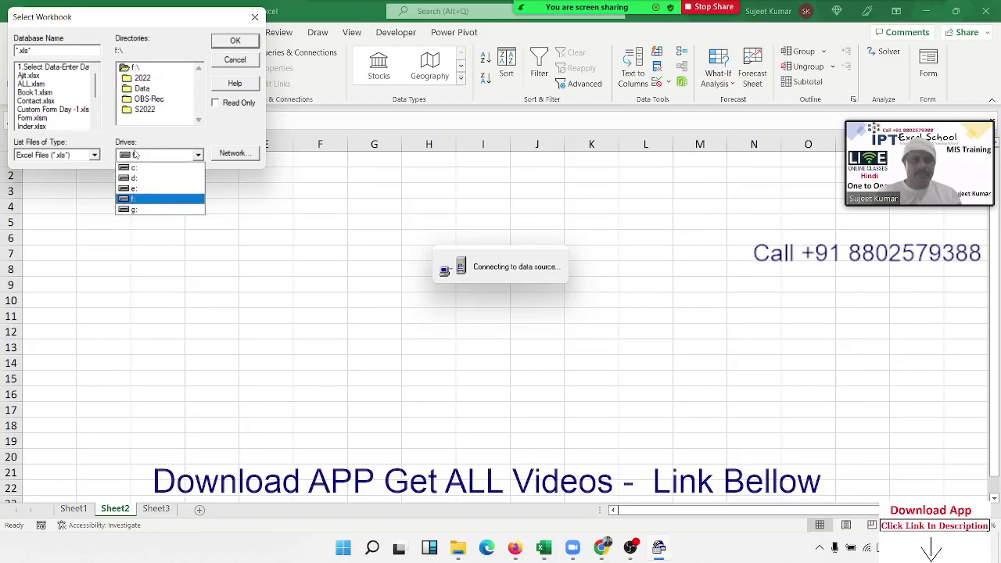
pyautogui.click(140, 209)
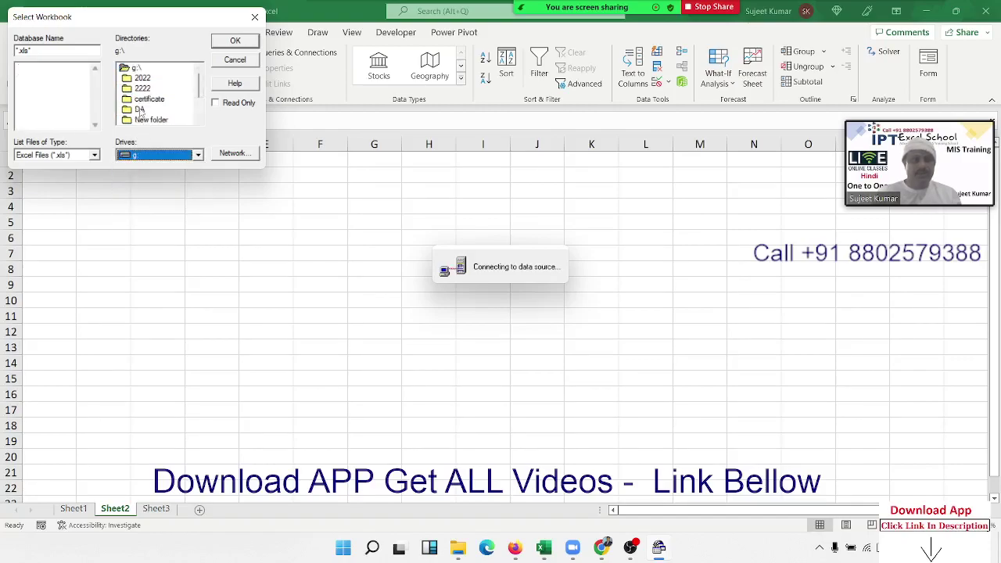
pyautogui.doubleClick(139, 109)
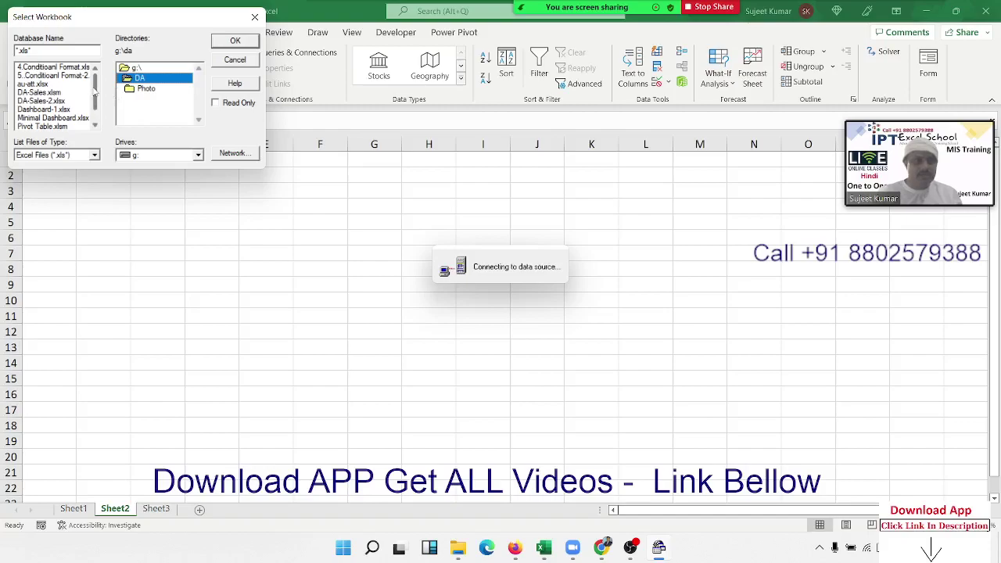
pyautogui.click(49, 109)
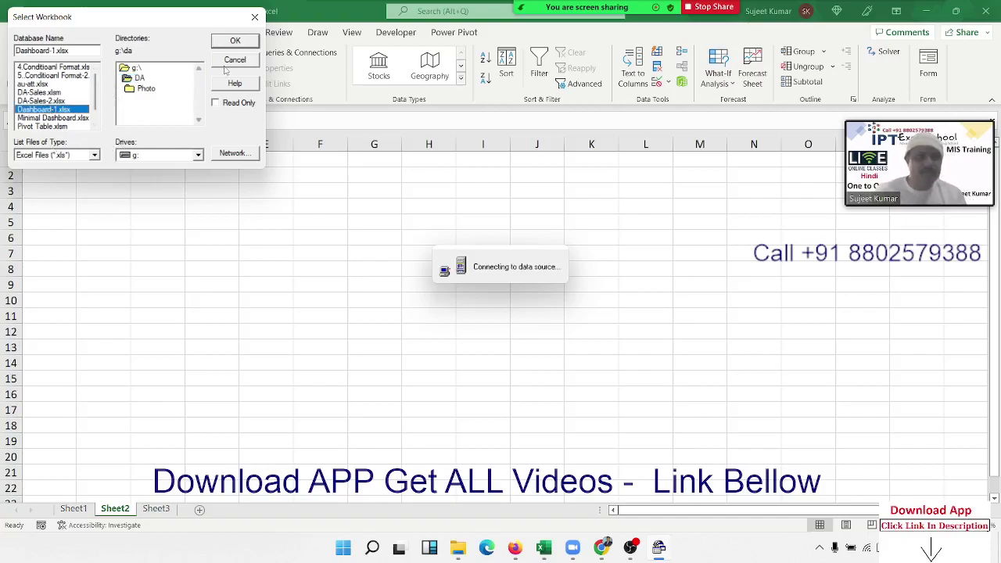
pyautogui.click(233, 42)
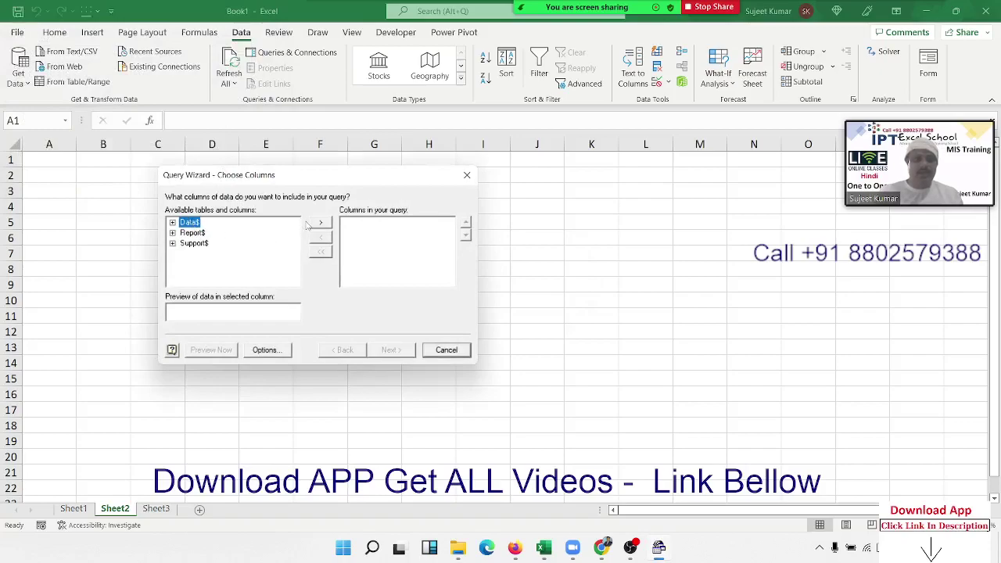
# - Add all Data$ columns and filter rows to Mont equals Apr
pyautogui.click(318, 224)
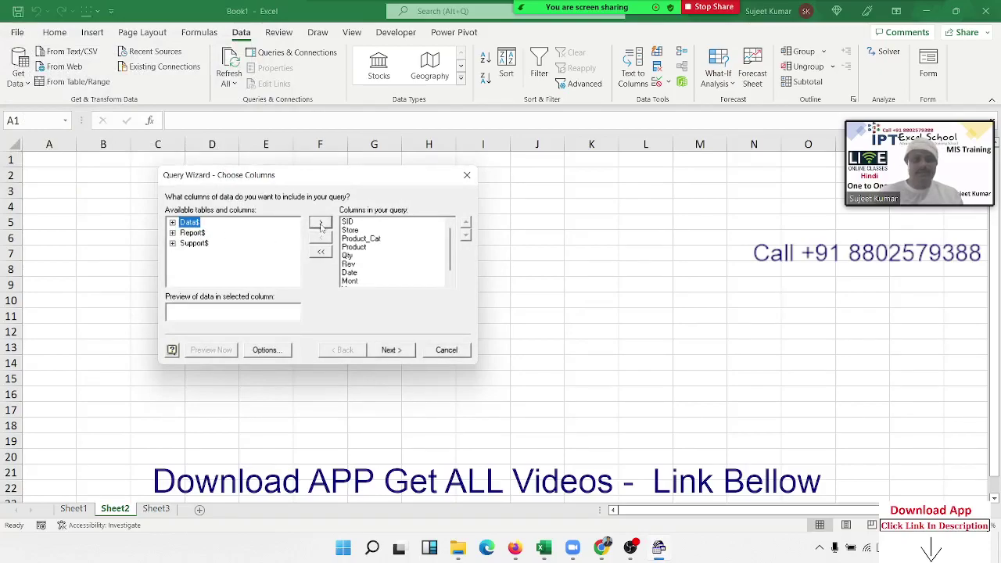
pyautogui.click(391, 351)
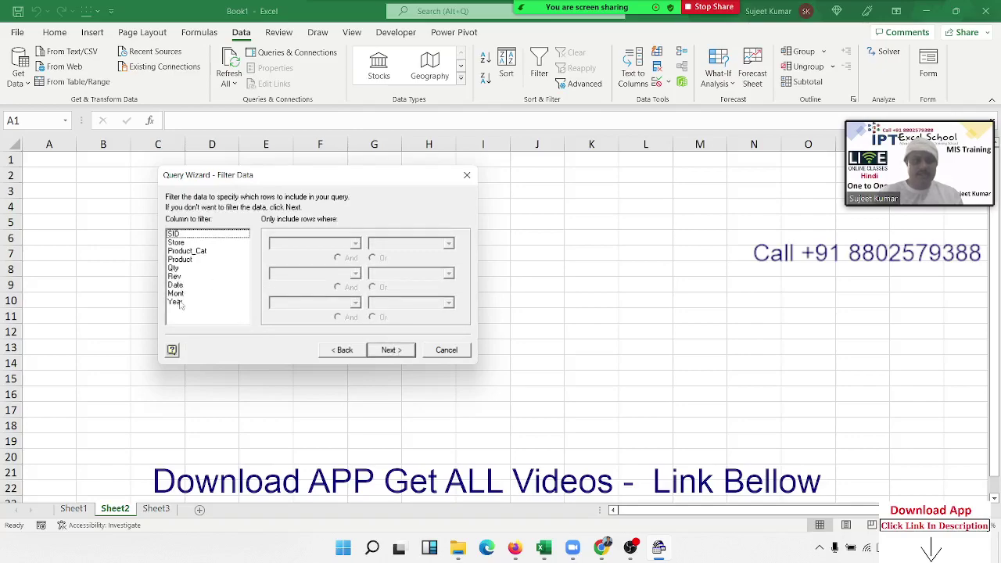
pyautogui.click(178, 294)
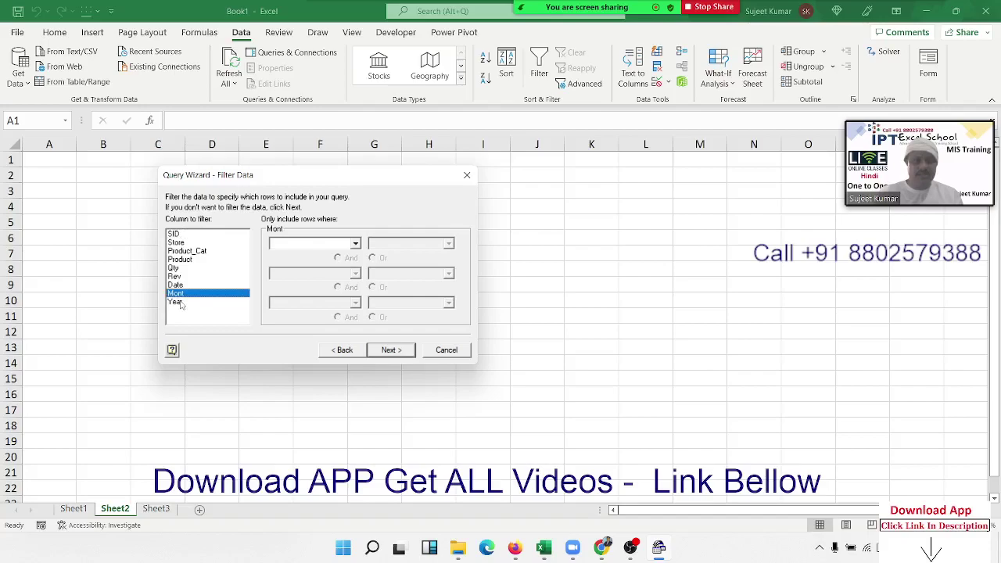
pyautogui.click(356, 244)
pyautogui.click(289, 264)
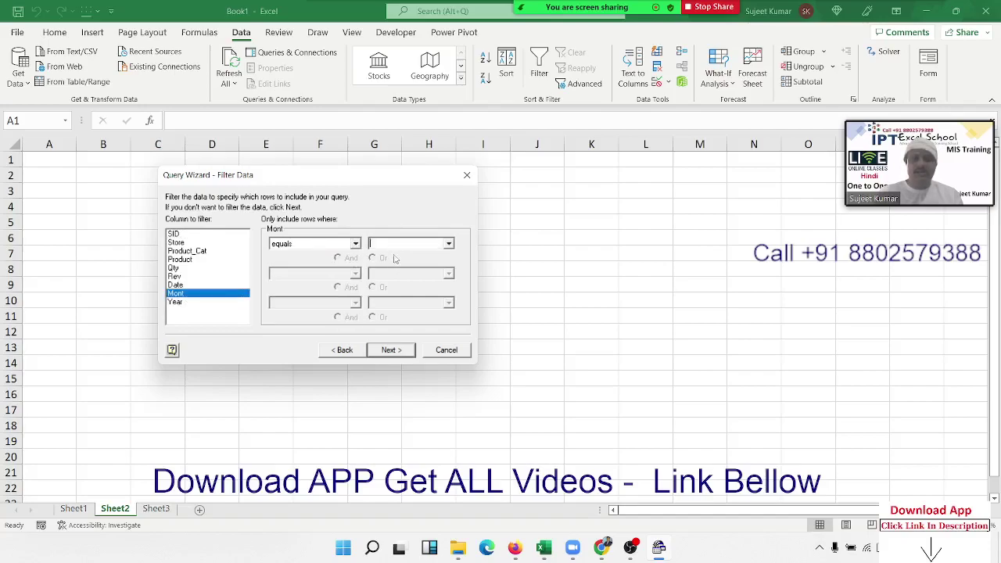
pyautogui.click(448, 244)
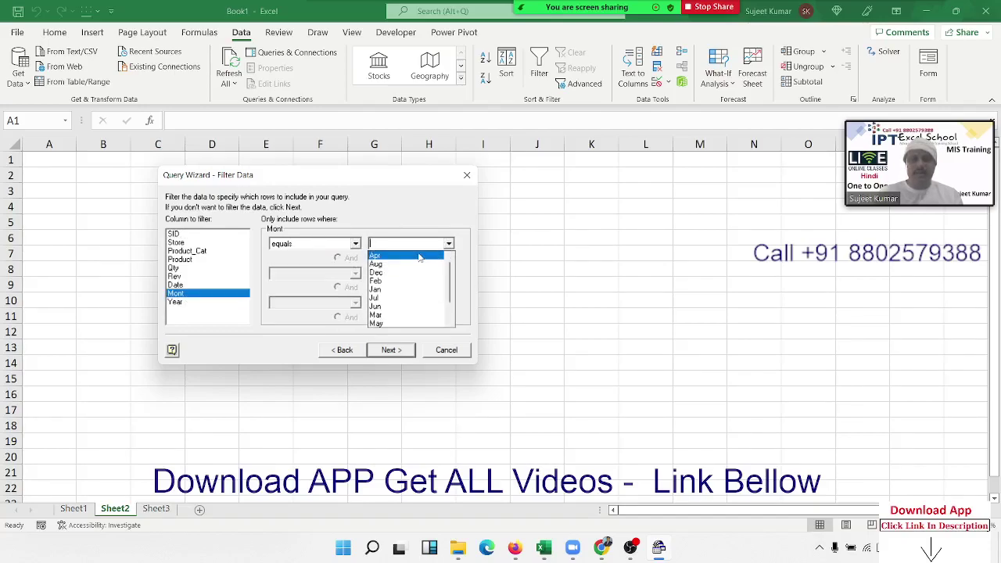
pyautogui.click(416, 256)
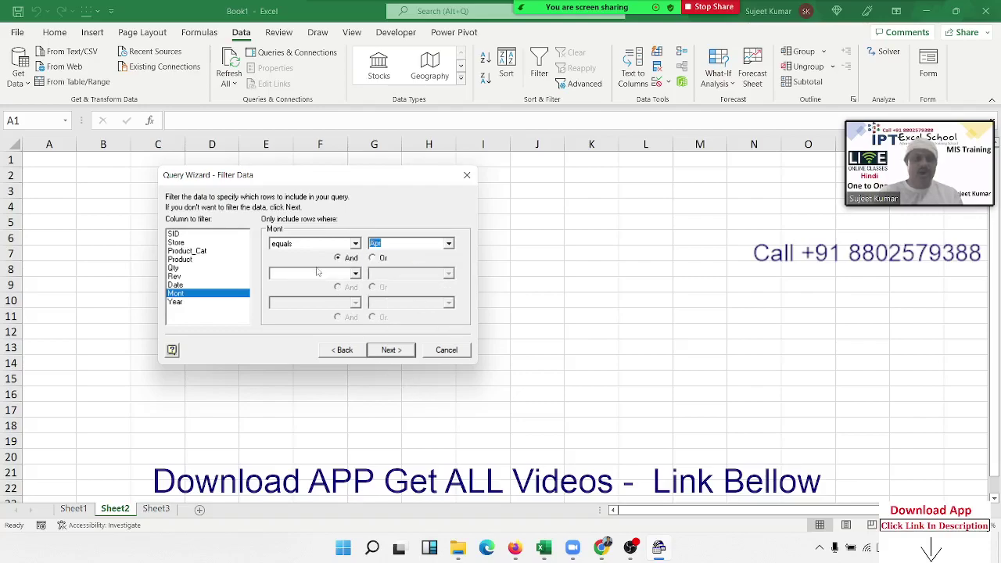
pyautogui.click(391, 350)
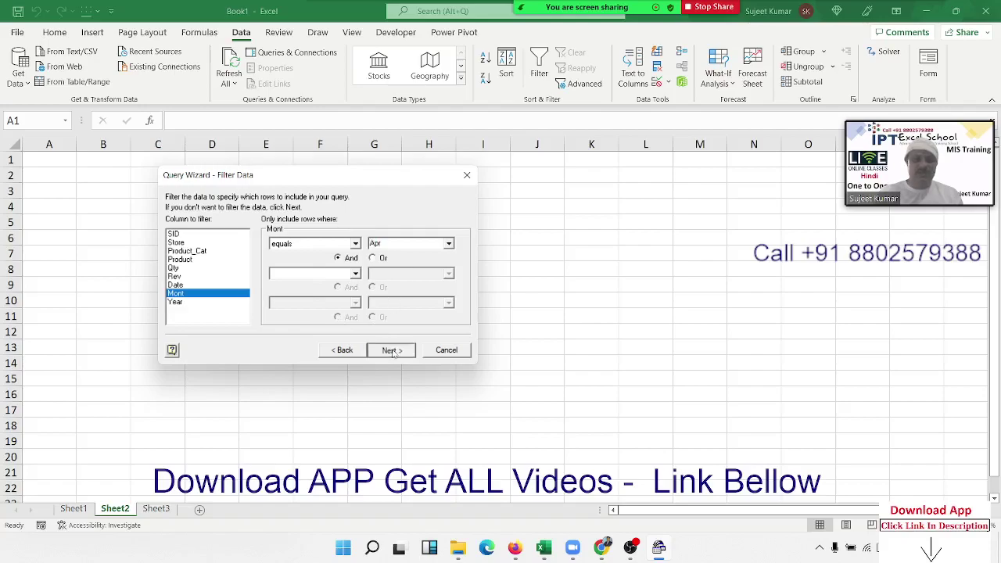
# - Skip sorting and import the results as a table at Sheet2!$A$5
pyautogui.click(391, 351)
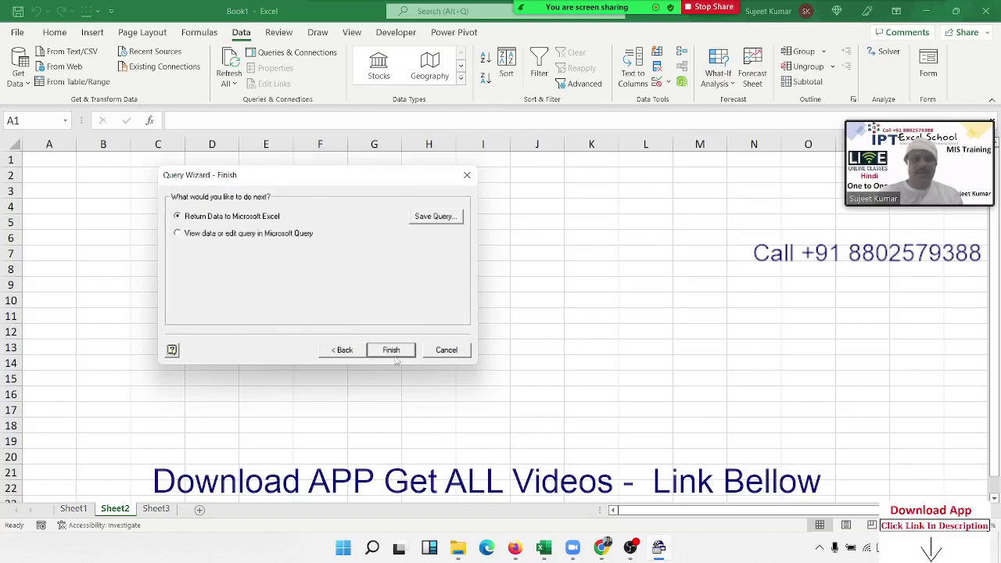
pyautogui.click(394, 357)
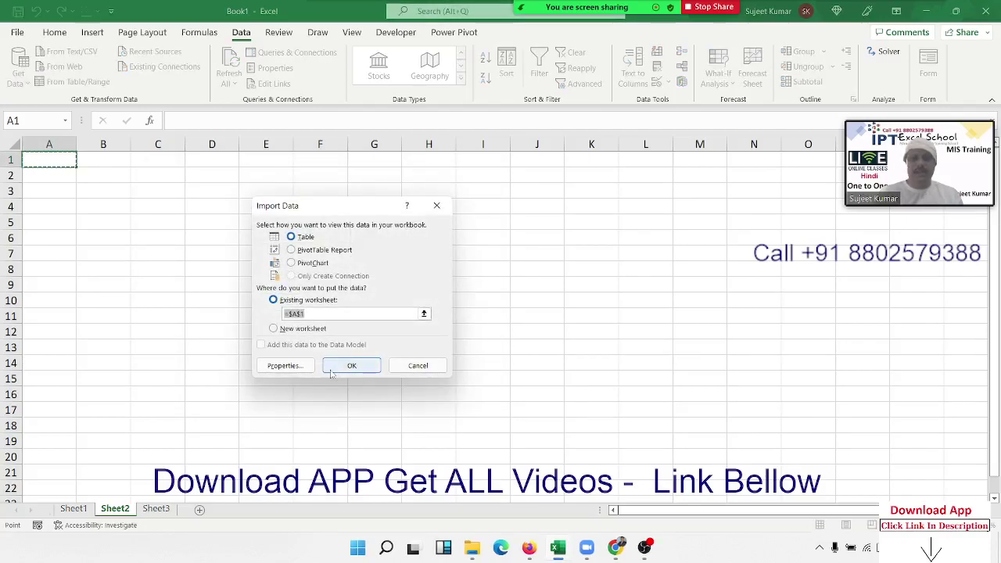
pyautogui.moveTo(331, 374); pyautogui.dragTo(268, 377)
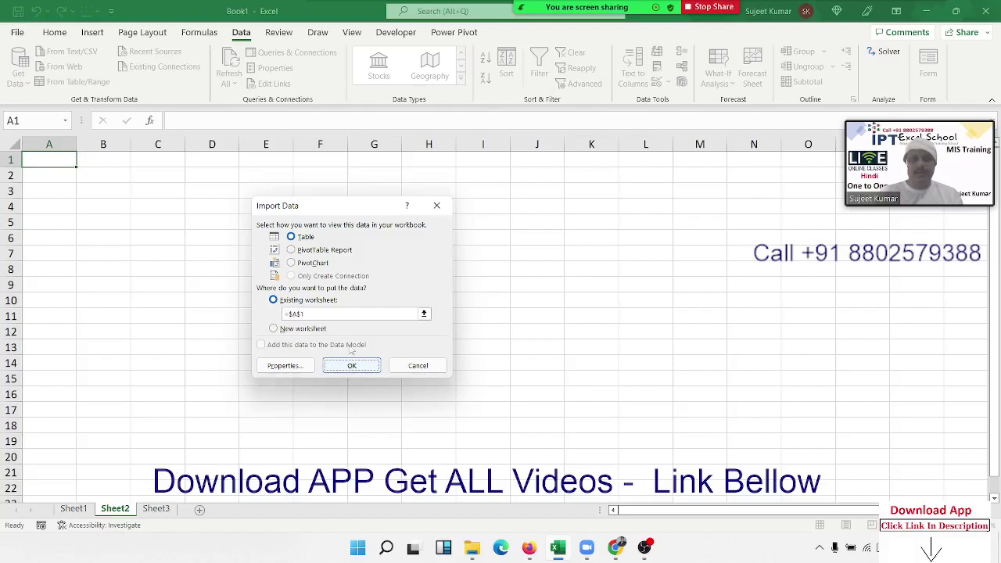
pyautogui.click(353, 313)
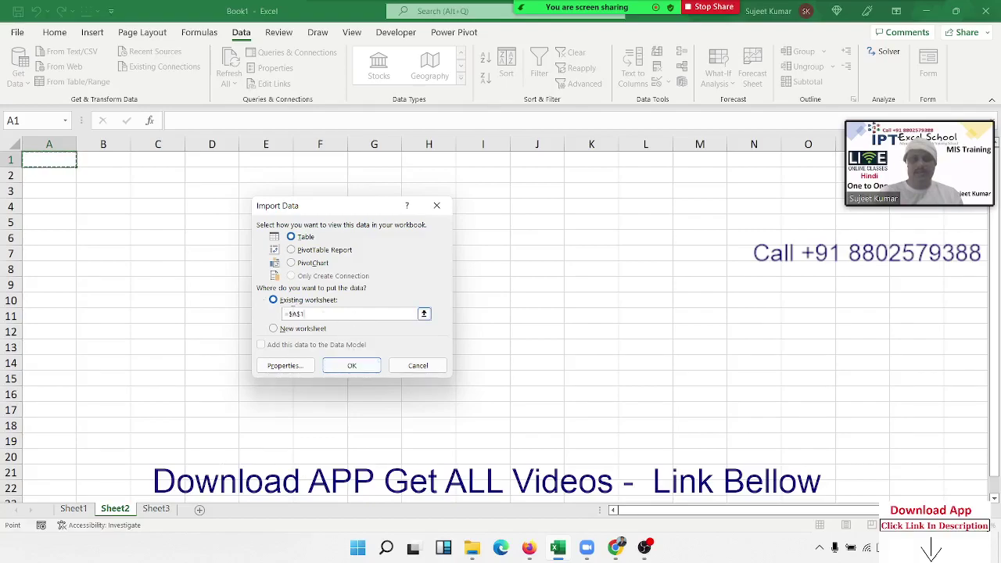
pyautogui.click(49, 222)
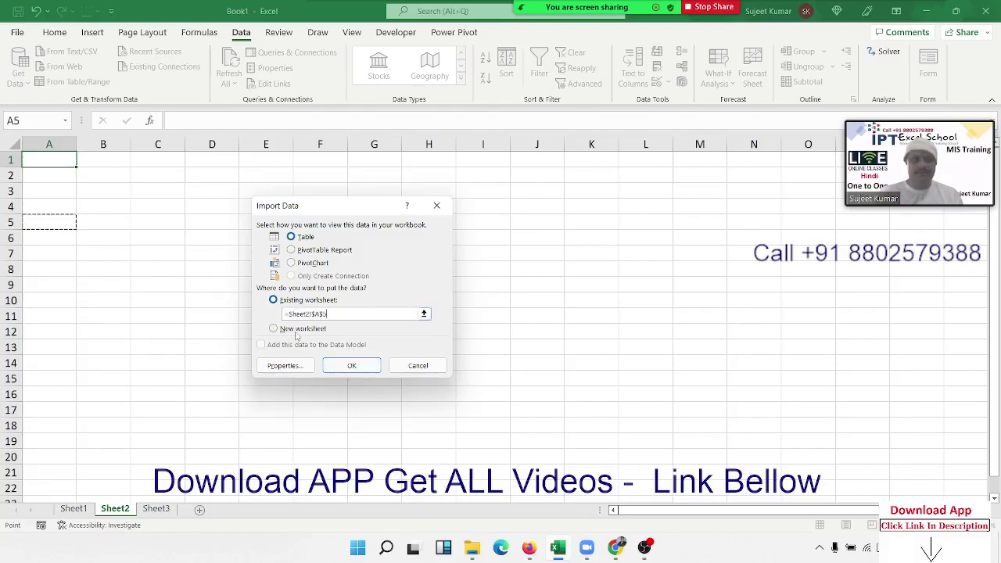
pyautogui.click(351, 367)
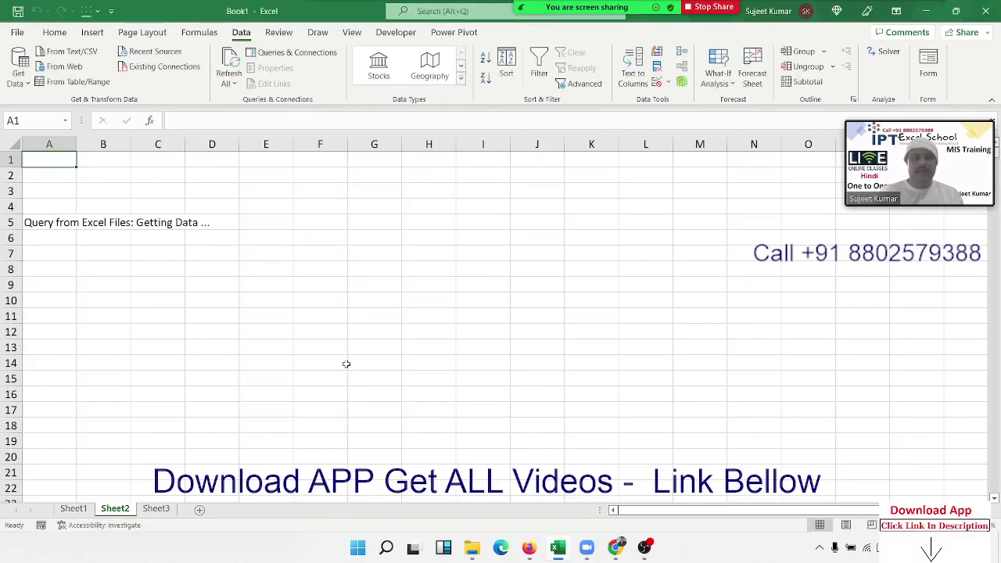
# - Type the label 'Select Month' in C2 and the month JAN in D2 above the imported table
pyautogui.click(277, 314)
pyautogui.scroll(-4, 277, 315)
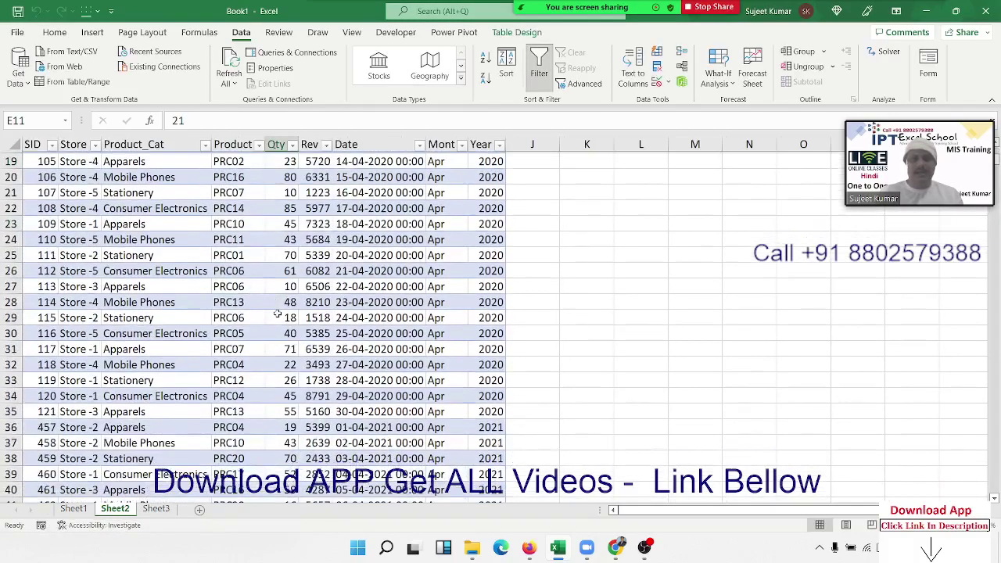
pyautogui.scroll(4, 277, 315)
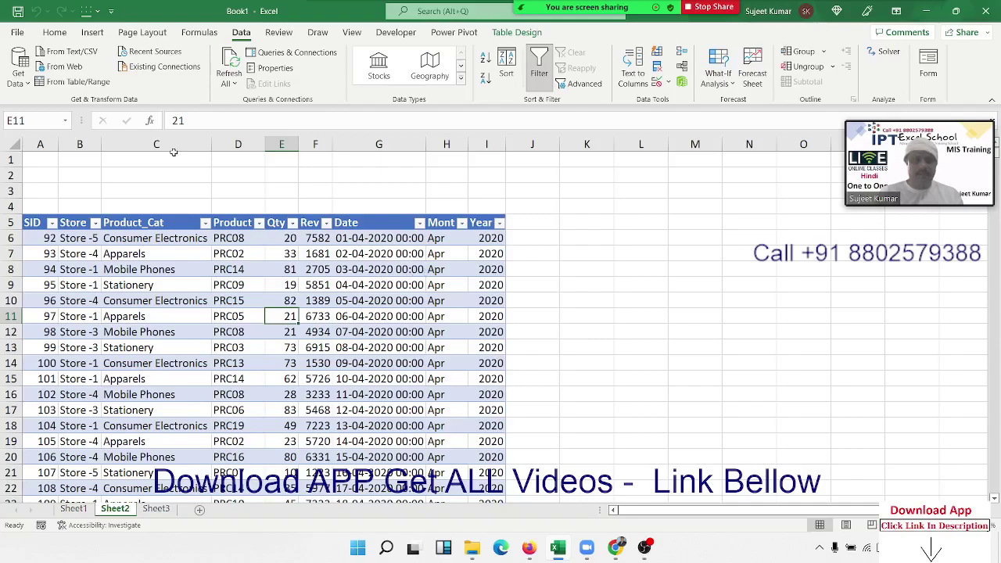
pyautogui.click(152, 170)
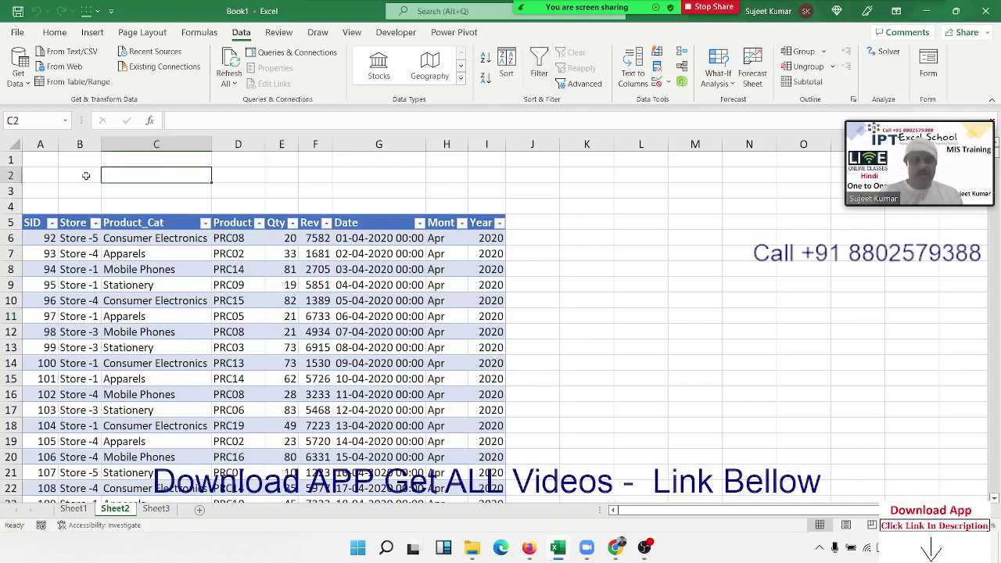
pyautogui.write('Sel')
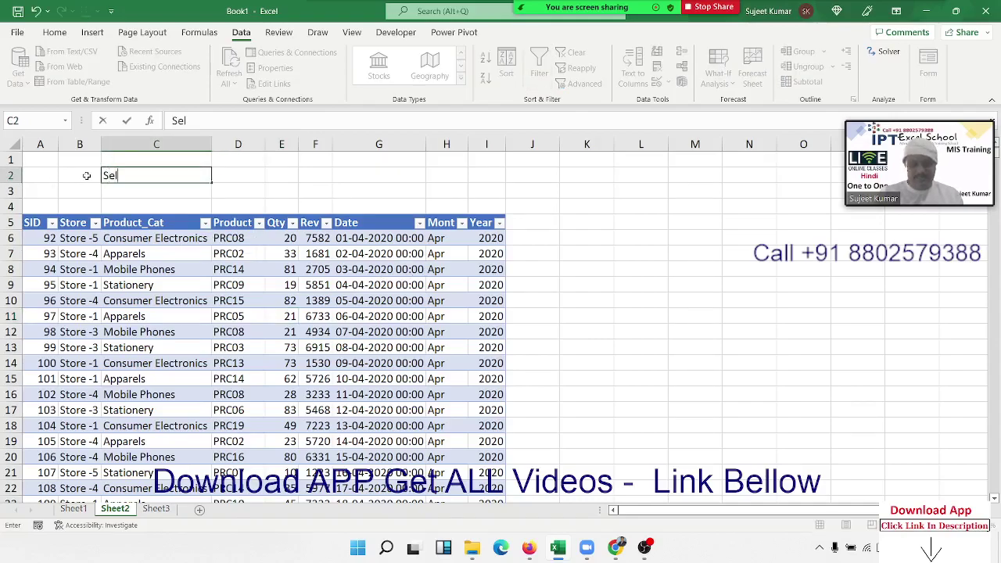
pyautogui.write('ect Mont')
pyautogui.write('h')
pyautogui.press('Tab')
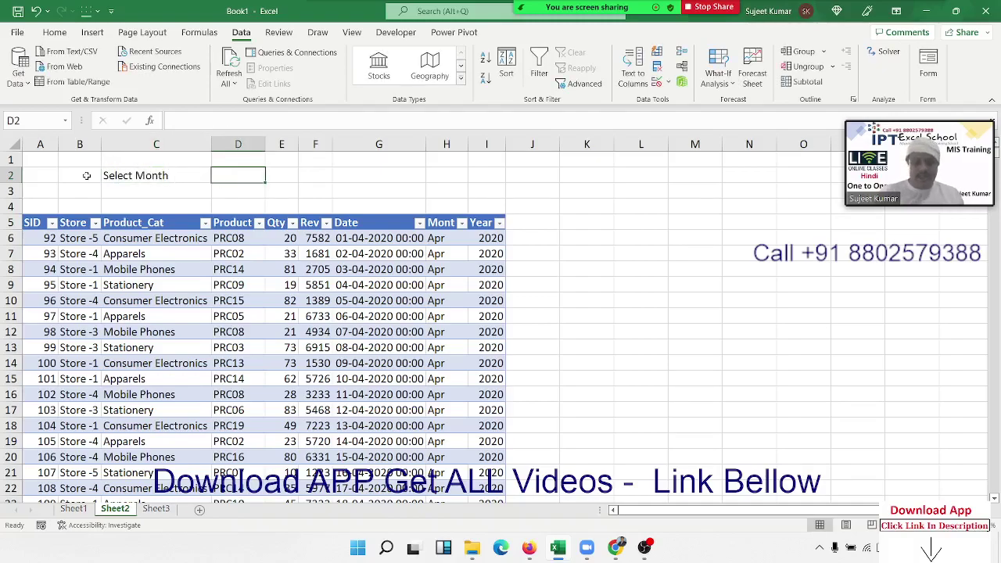
pyautogui.write('JAN')
pyautogui.press('Up')
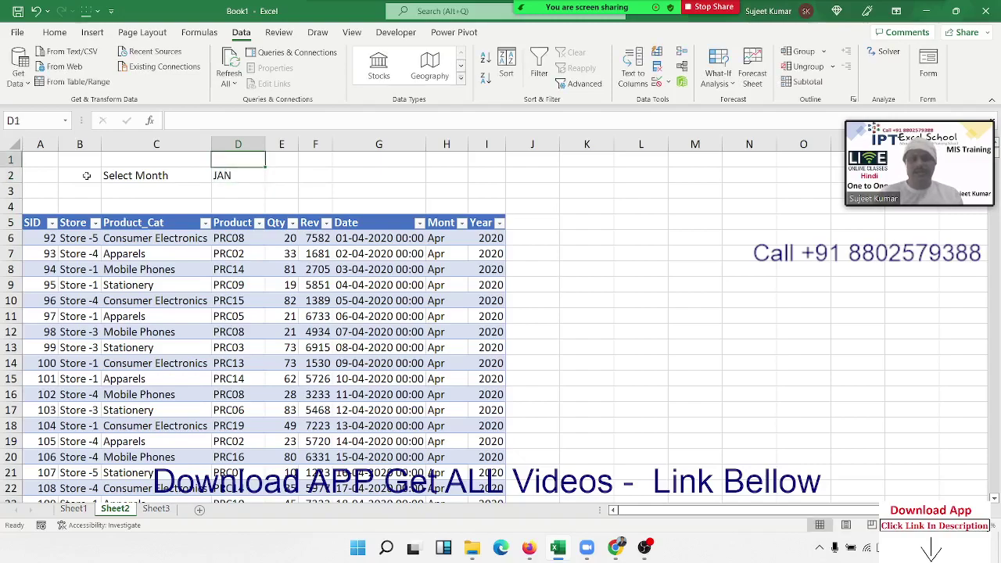
pyautogui.press('Down')
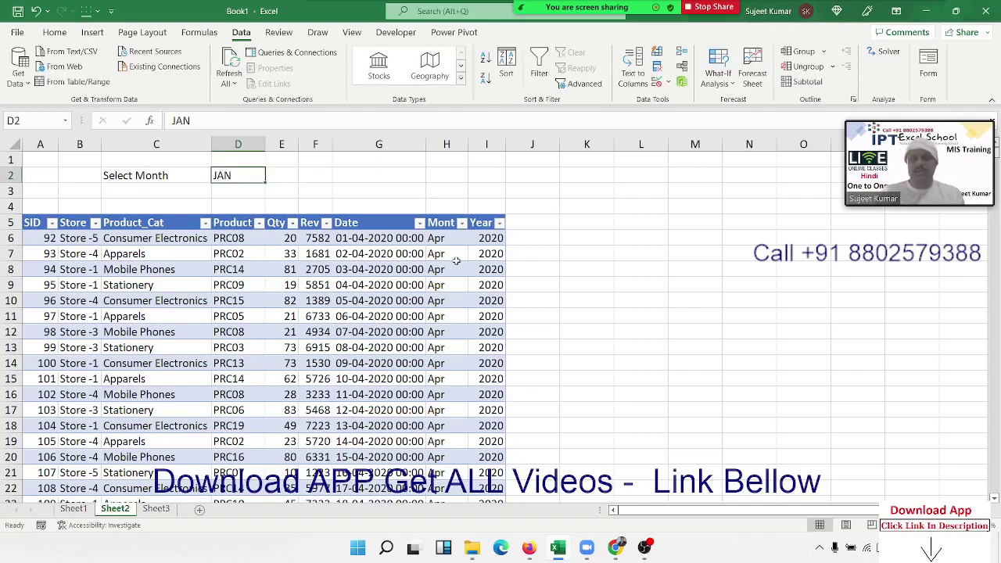
pyautogui.click(446, 255)
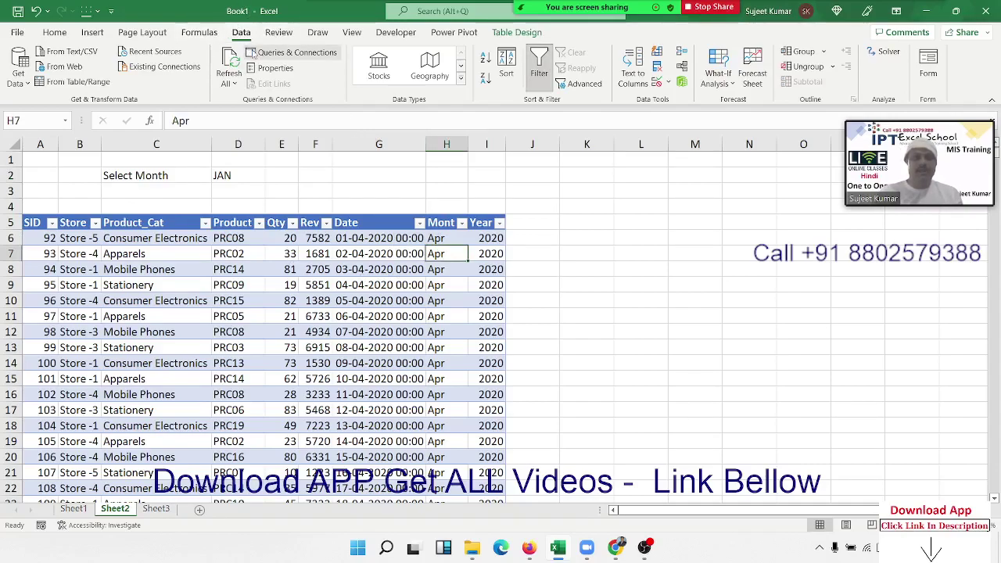
# - Edit the Query from Excel Files1 connection's SQL definition to filter WHERE Mont=? instead of Apr
pyautogui.click(254, 53)
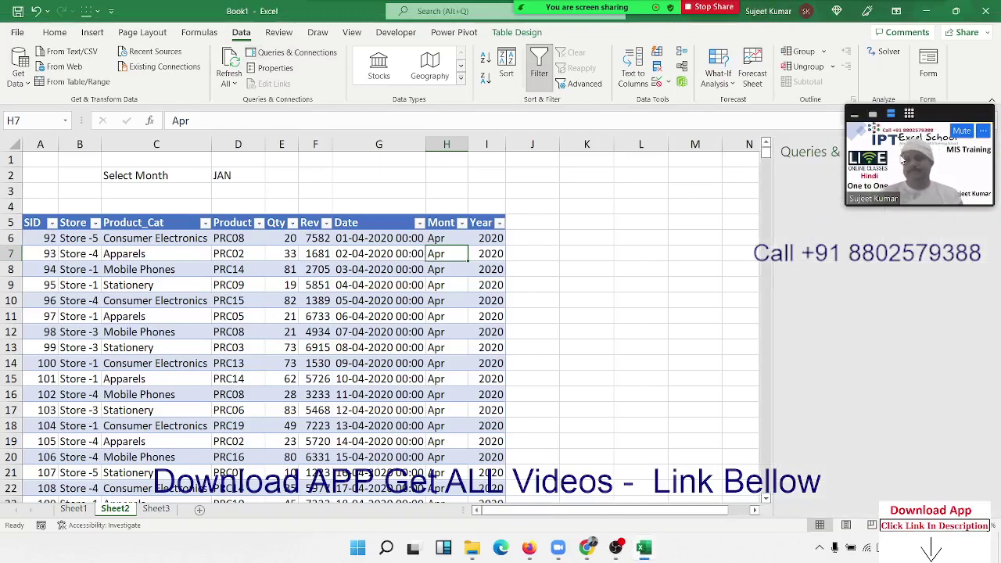
pyautogui.moveTo(907, 110); pyautogui.dragTo(798, 20)
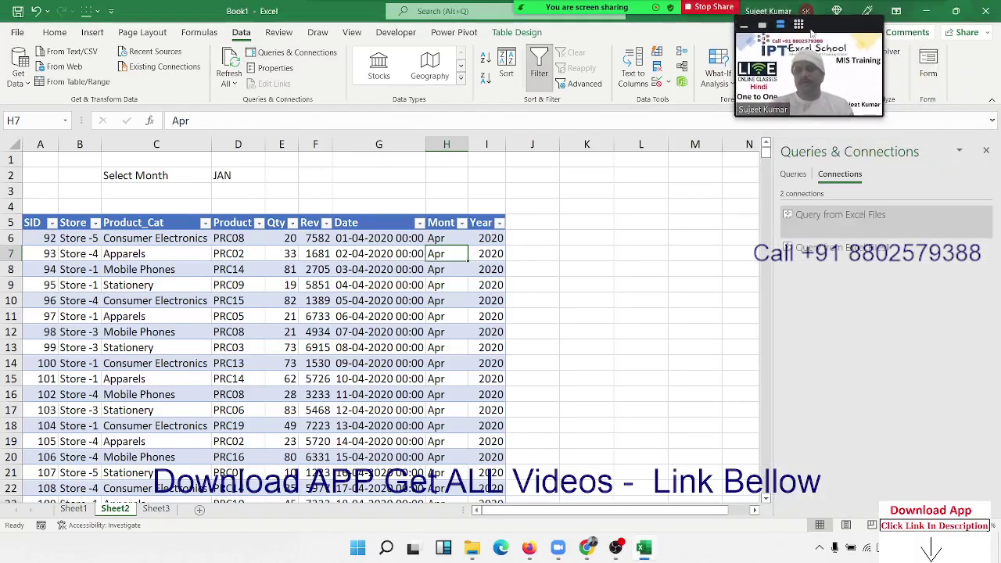
pyautogui.rightClick(820, 256)
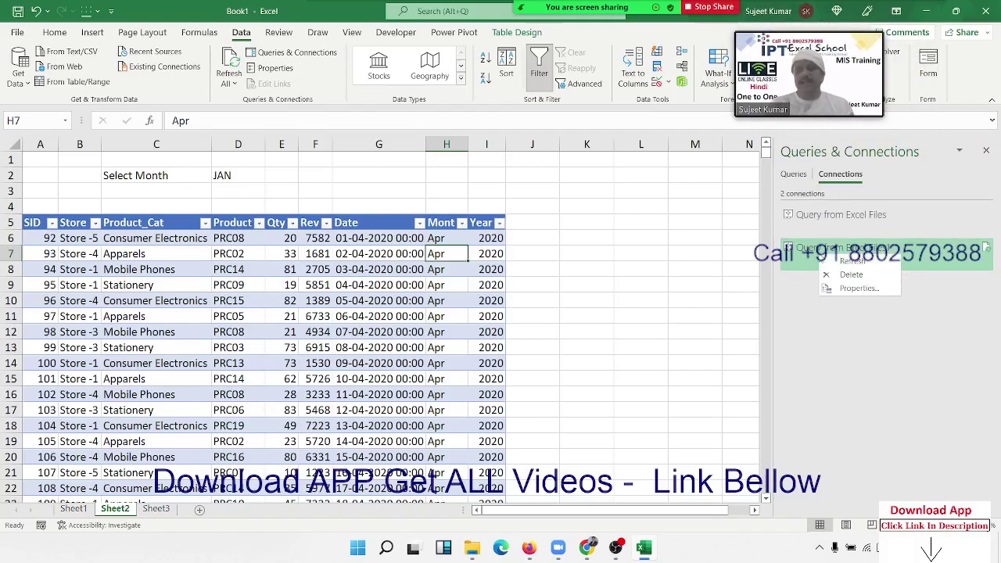
pyautogui.click(855, 290)
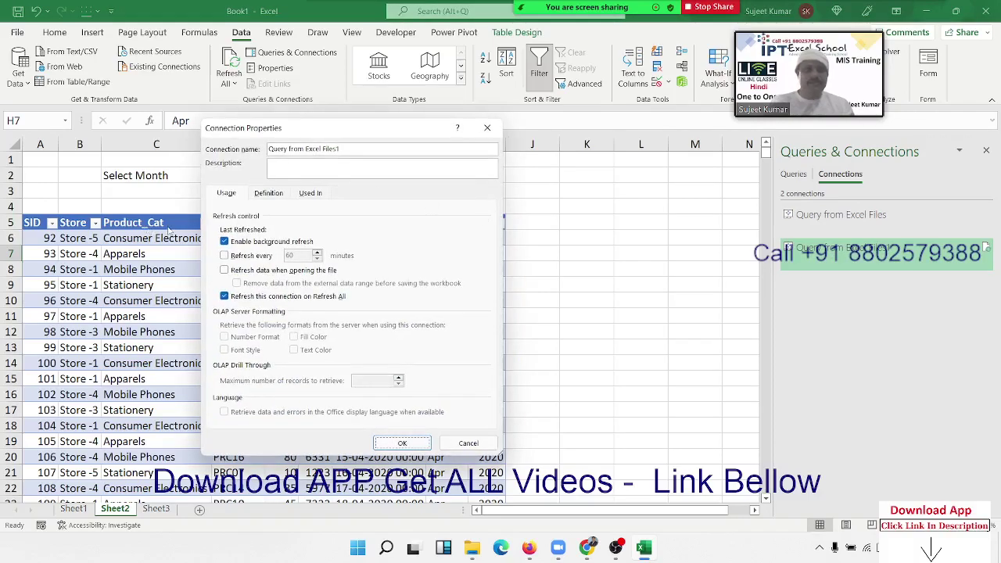
pyautogui.click(263, 199)
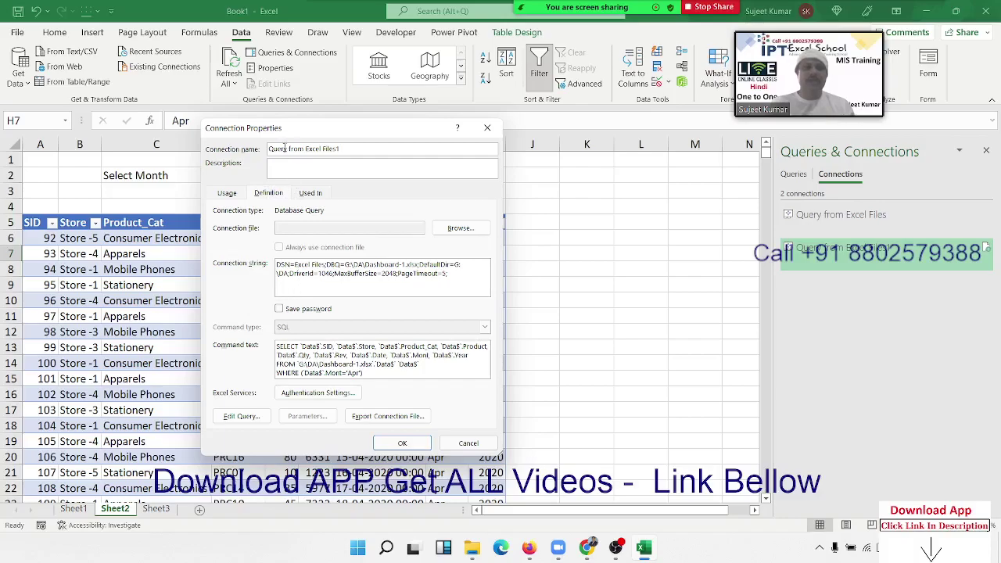
pyautogui.moveTo(280, 133); pyautogui.dragTo(438, 95)
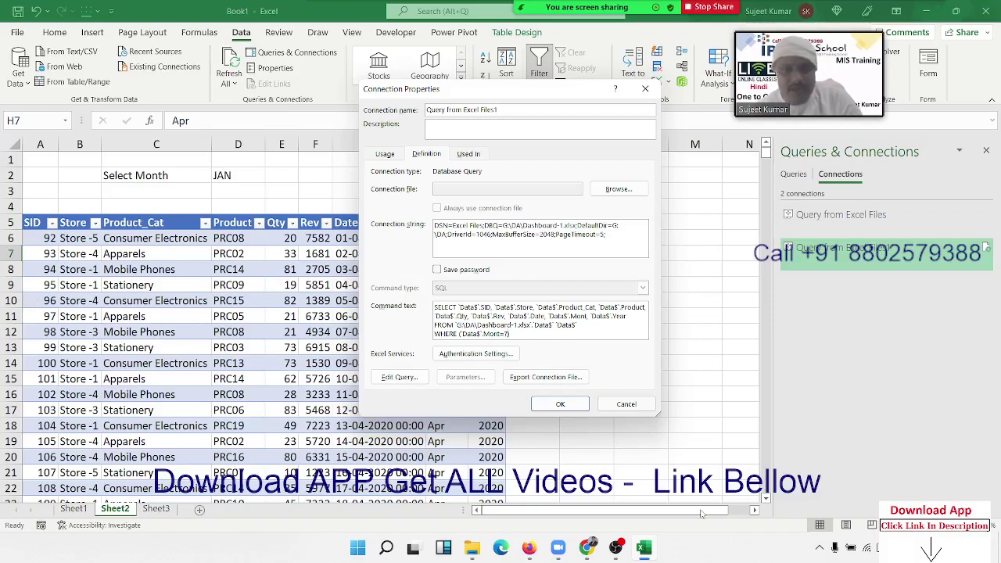
pyautogui.click(575, 406)
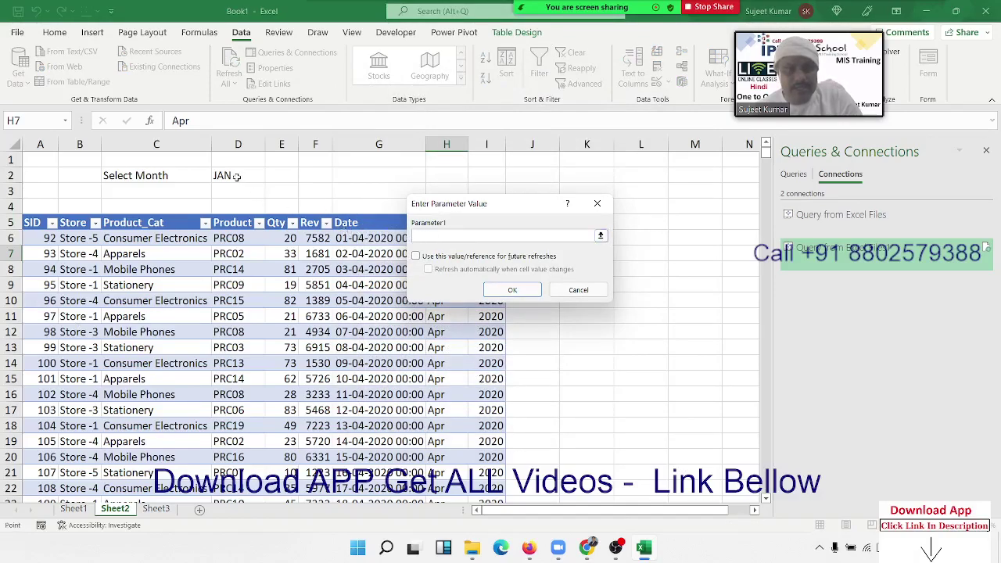
# - Link Parameter1 to cell D2, using that value and refreshing automatically when it changes
pyautogui.click(236, 177)
pyautogui.click(437, 256)
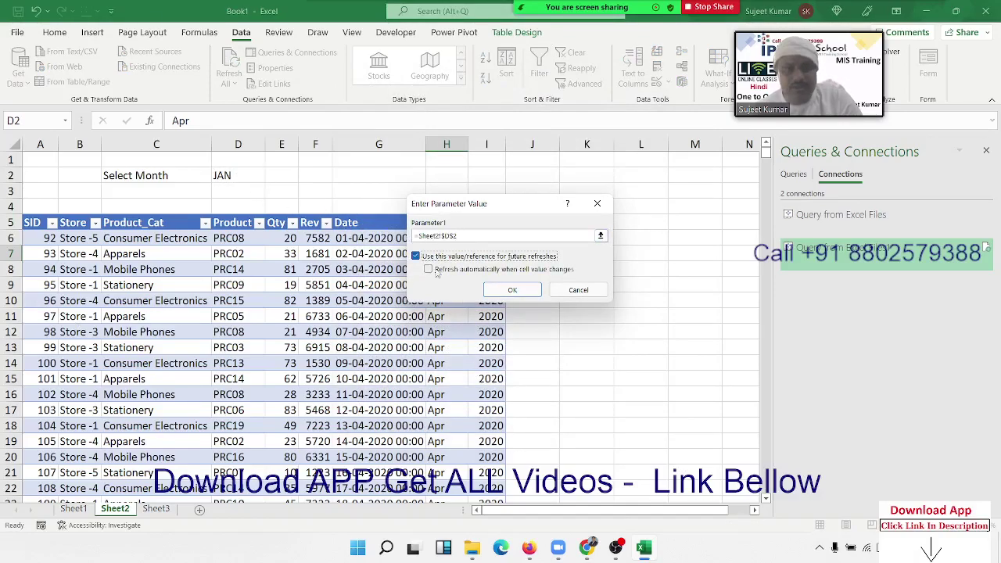
pyautogui.click(435, 269)
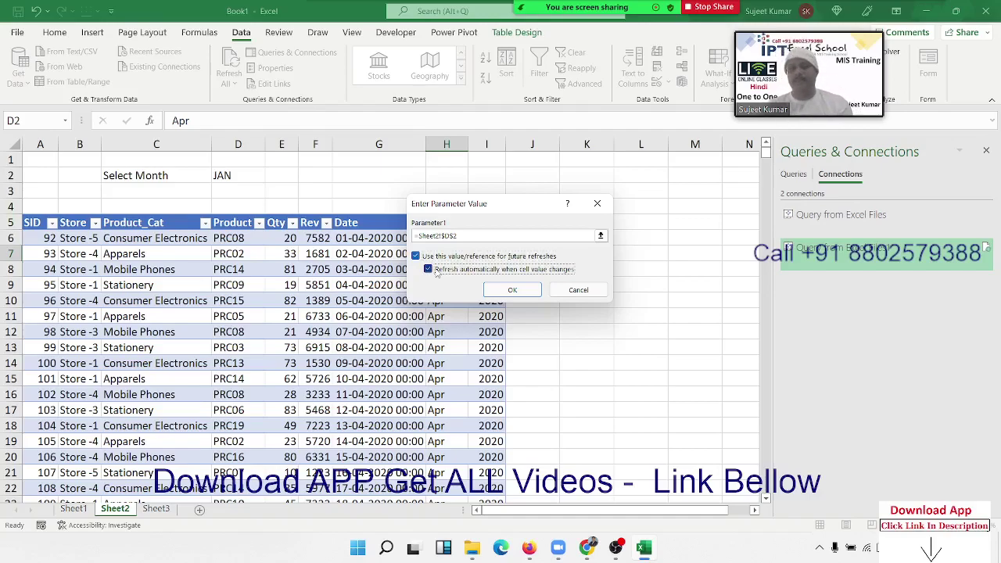
pyautogui.click(502, 290)
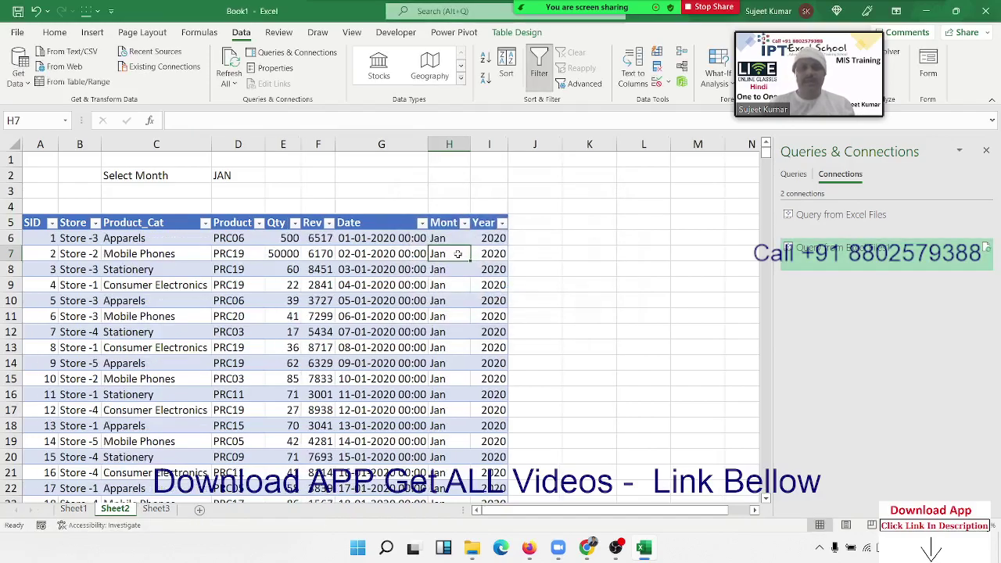
# - Scroll through the refreshed table to check it now lists only Jan rows
pyautogui.click(449, 284)
pyautogui.scroll(-3, 450, 299)
pyautogui.scroll(-10, 450, 298)
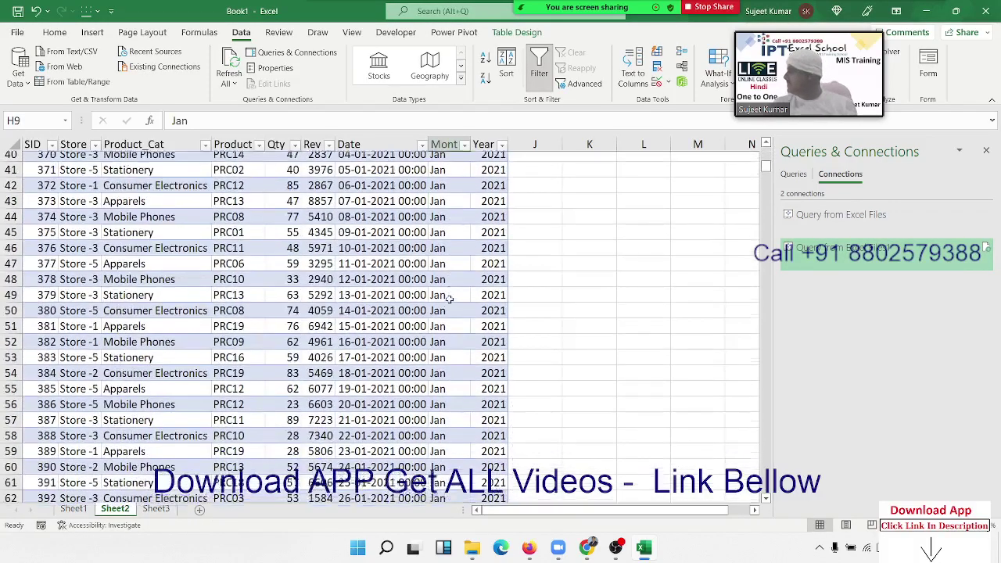
pyautogui.scroll(-1, 450, 299)
pyautogui.scroll(-6, 450, 298)
pyautogui.scroll(-3, 450, 300)
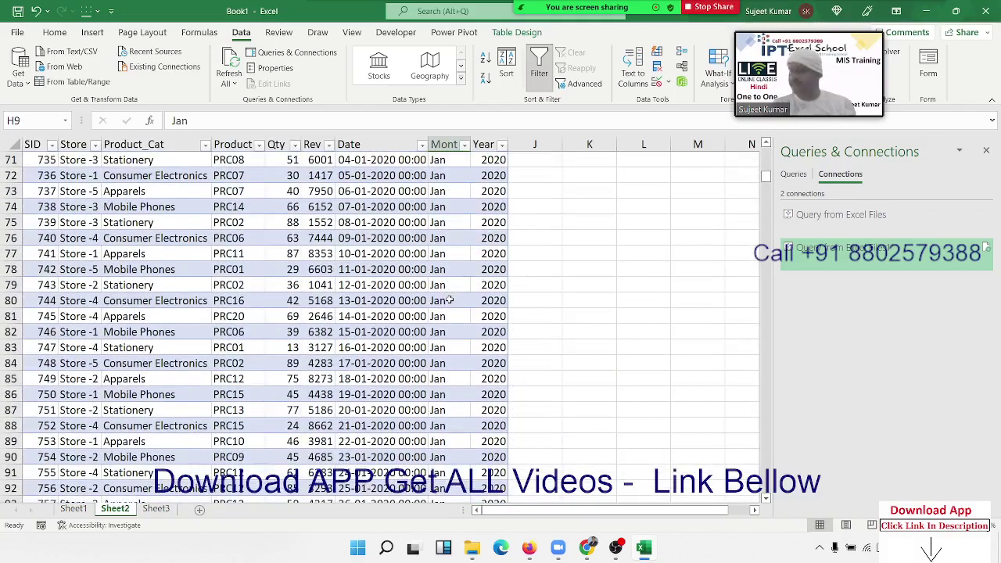
pyautogui.scroll(-10, 449, 301)
pyautogui.scroll(-20, 450, 300)
pyautogui.scroll(-3, 450, 300)
pyautogui.scroll(-20, 450, 300)
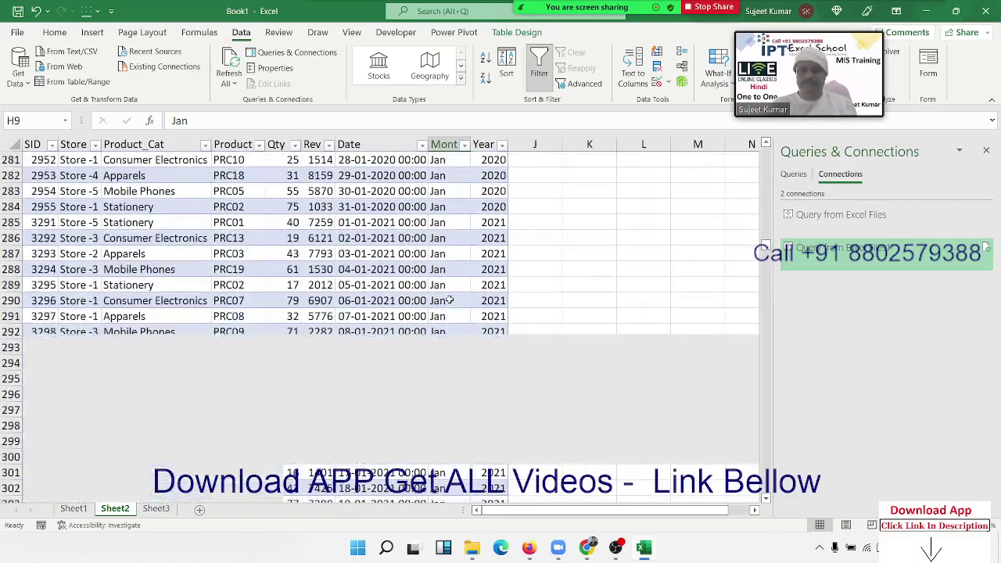
pyautogui.scroll(-20, 450, 300)
pyautogui.scroll(8, 450, 301)
pyautogui.scroll(20, 450, 300)
pyautogui.scroll(20, 450, 300)
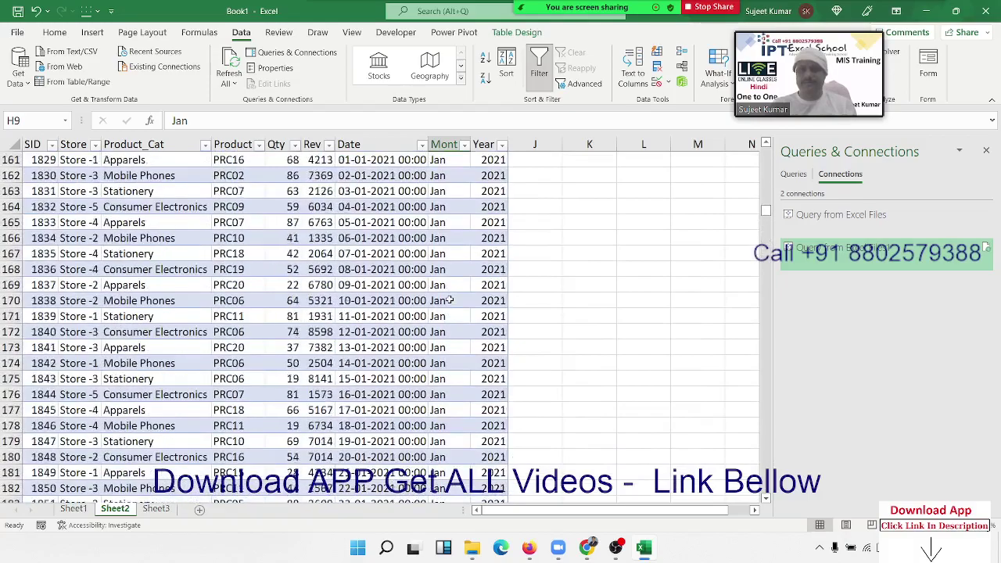
pyautogui.scroll(14, 450, 300)
pyautogui.scroll(20, 450, 301)
pyautogui.scroll(14, 449, 300)
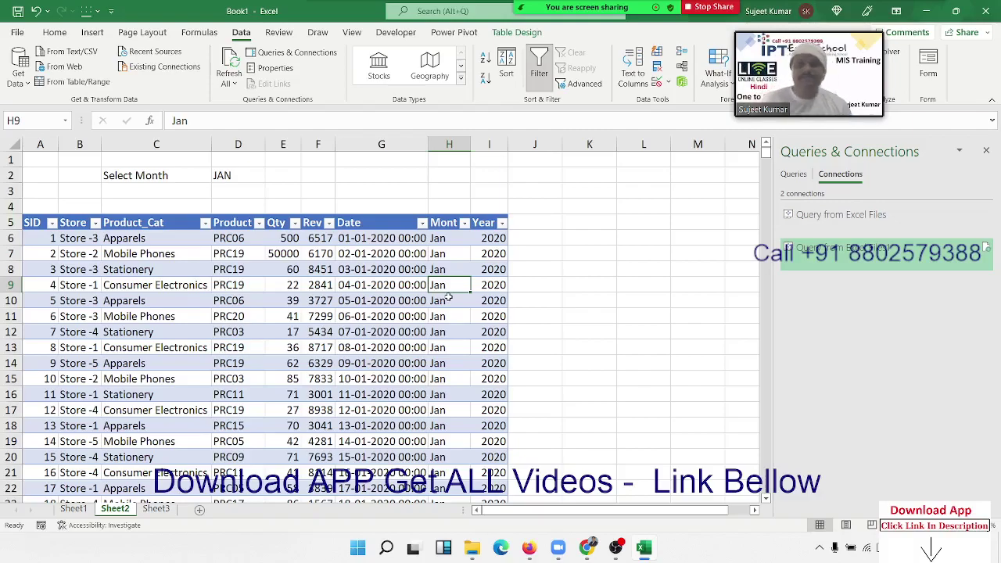
# - Change D2 to Feb, then Mar, reloading the table for each month
pyautogui.click(251, 178)
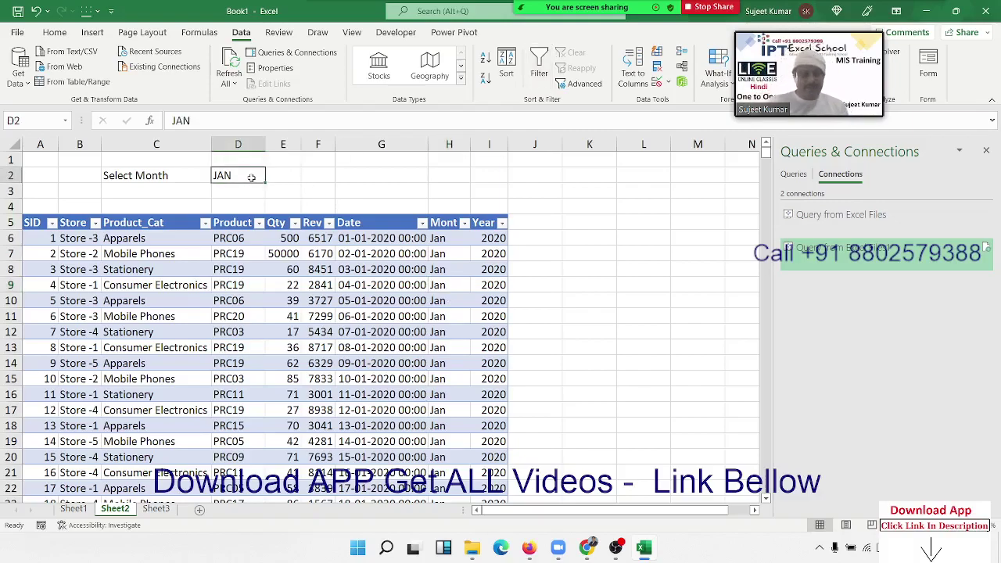
pyautogui.doubleClick(251, 178)
pyautogui.write('Feb')
pyautogui.press('Return')
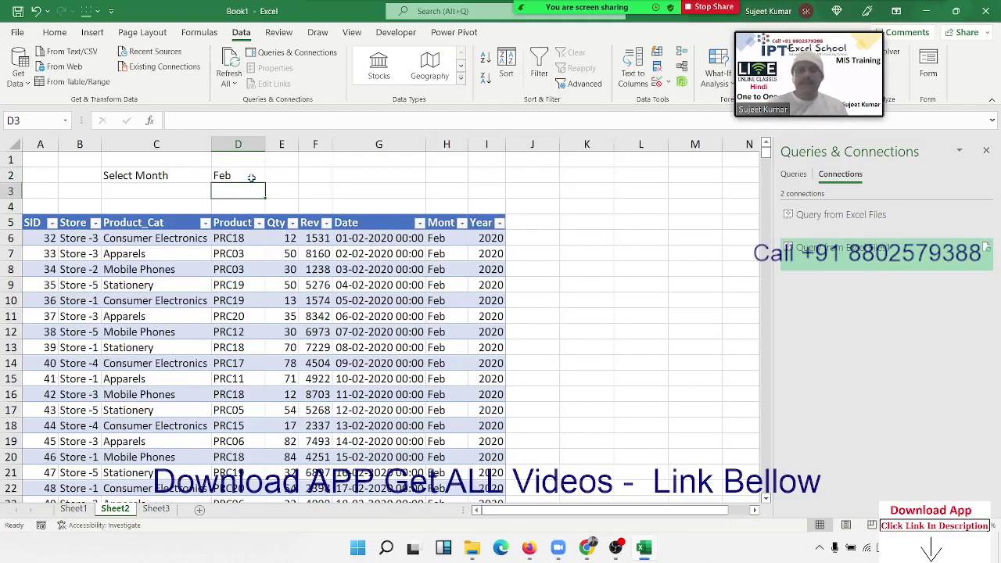
pyautogui.click(251, 177)
pyautogui.write('Mar')
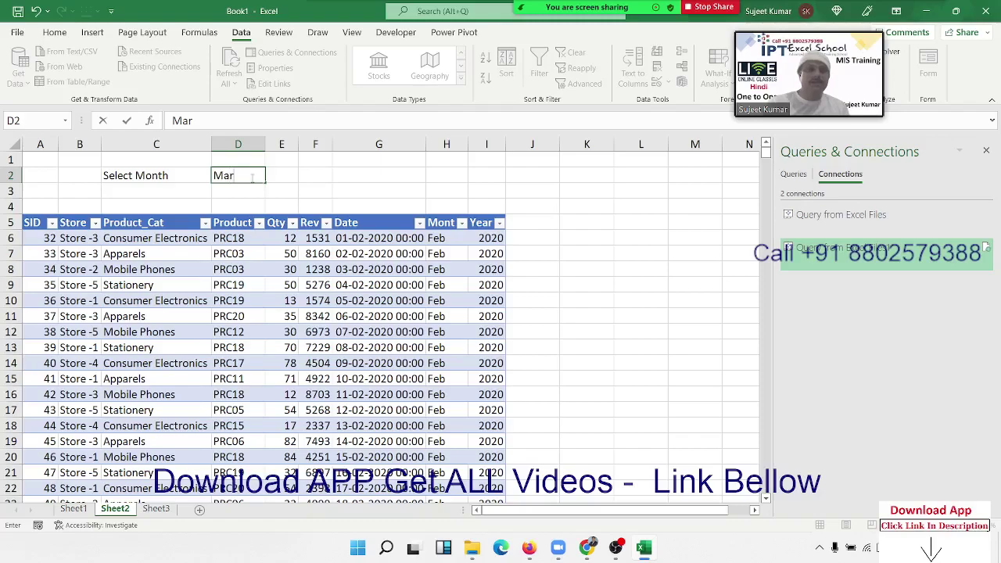
pyautogui.press('Return')
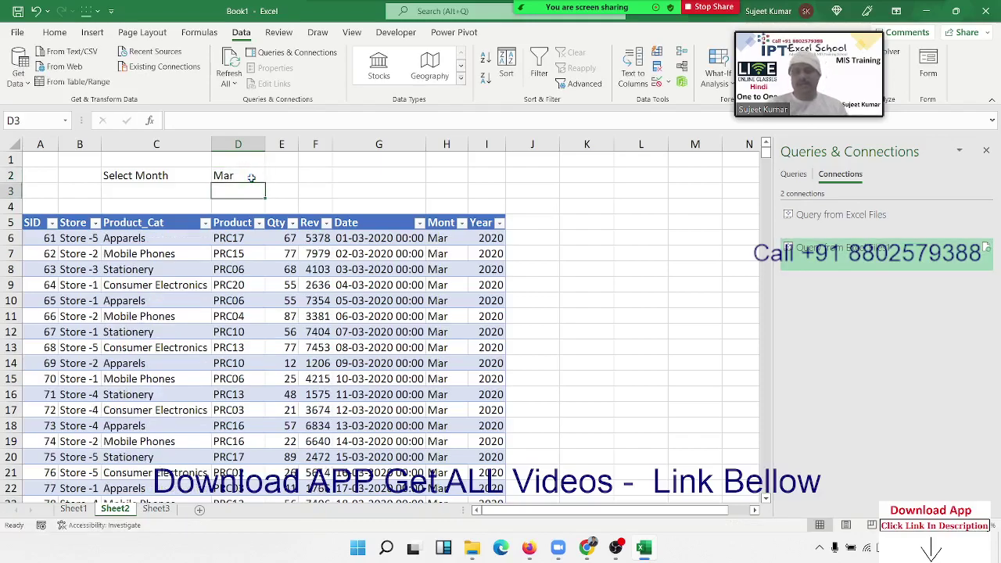
# - Change D2 back to Apr, then to May, and check the May rows
pyautogui.click(251, 178)
pyautogui.write('Apr')
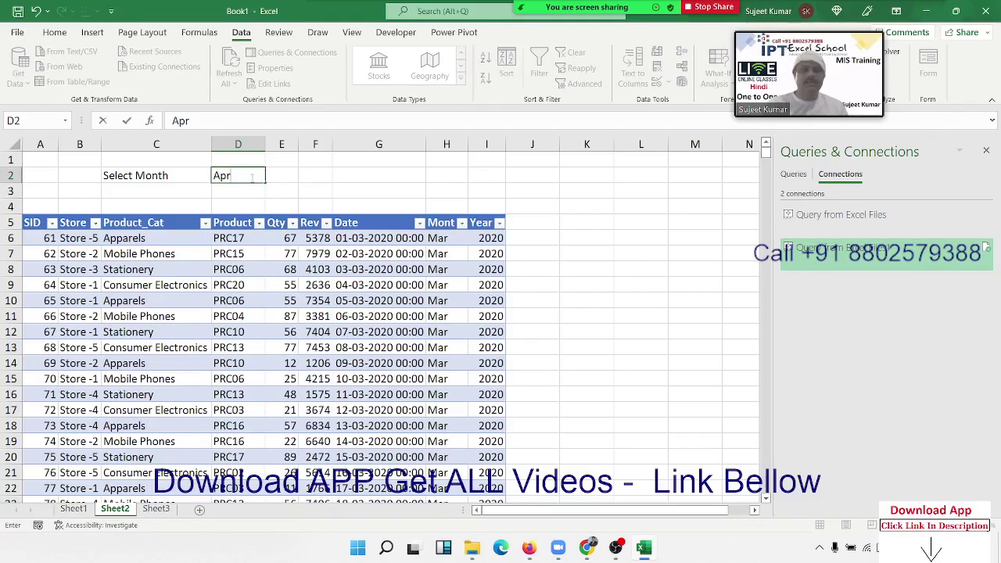
pyautogui.press('Return')
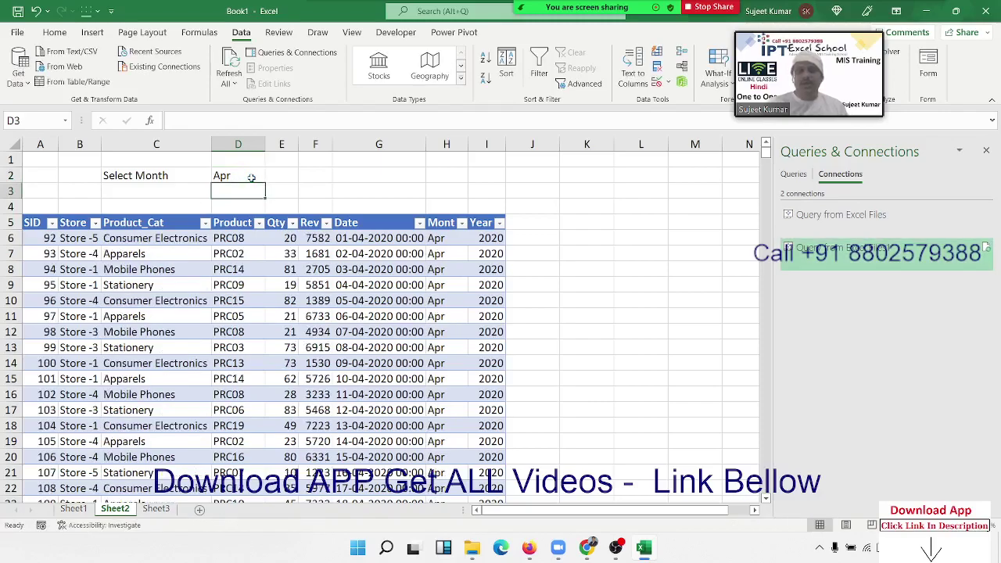
pyautogui.click(251, 178)
pyautogui.write('May')
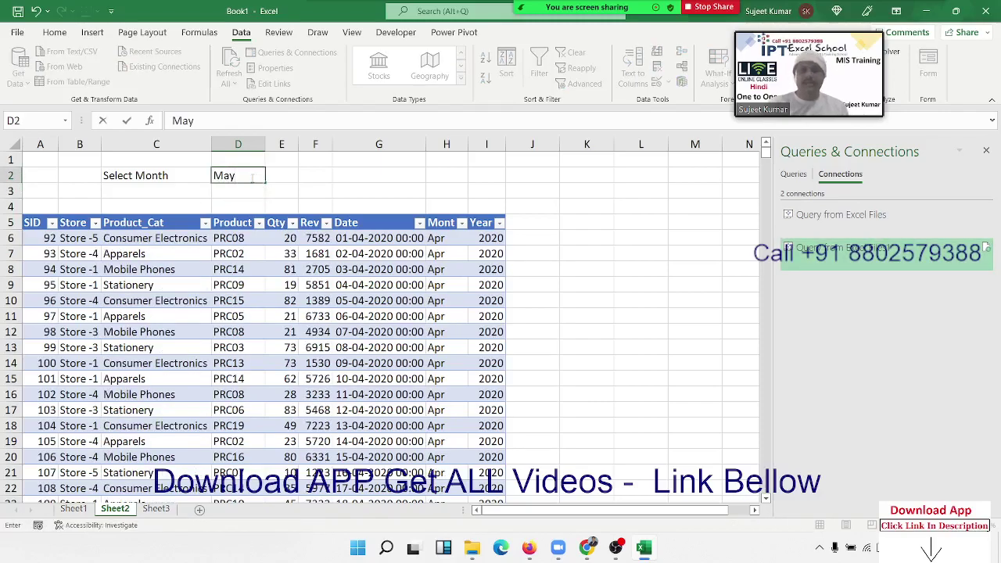
pyautogui.press('Return')
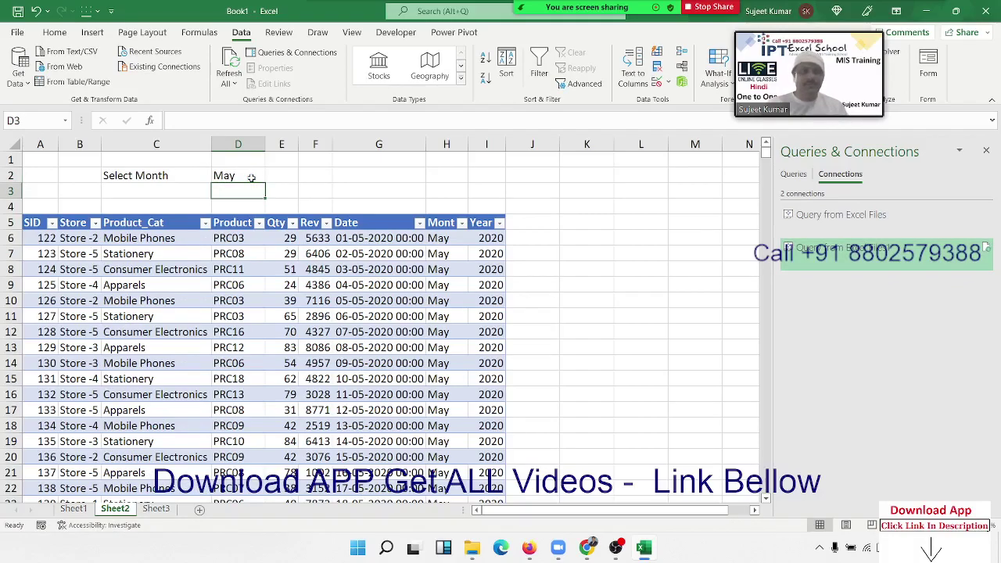
pyautogui.click(251, 178)
pyautogui.press('Right')
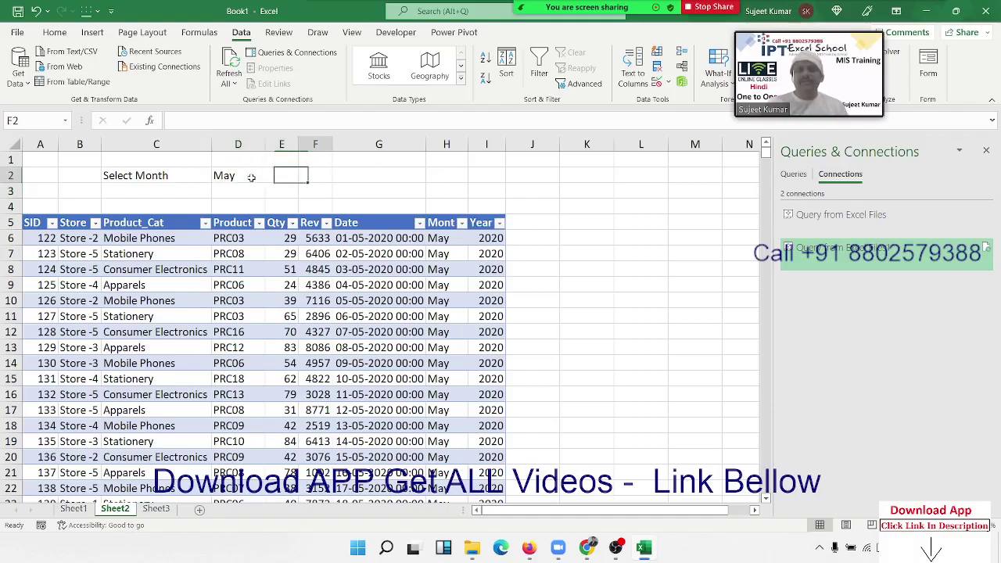
pyautogui.press('Right')
pyautogui.press('Down')
pyautogui.press('Down')
pyautogui.press('Down')
pyautogui.press('Down')
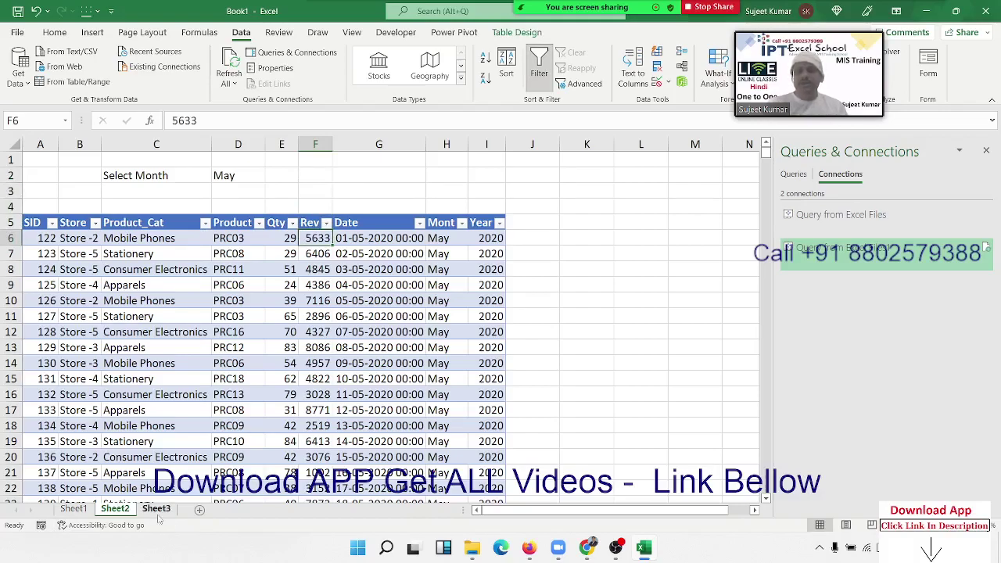
# - On Sheet3, start a new Get Data import From Microsoft Query
pyautogui.click(156, 509)
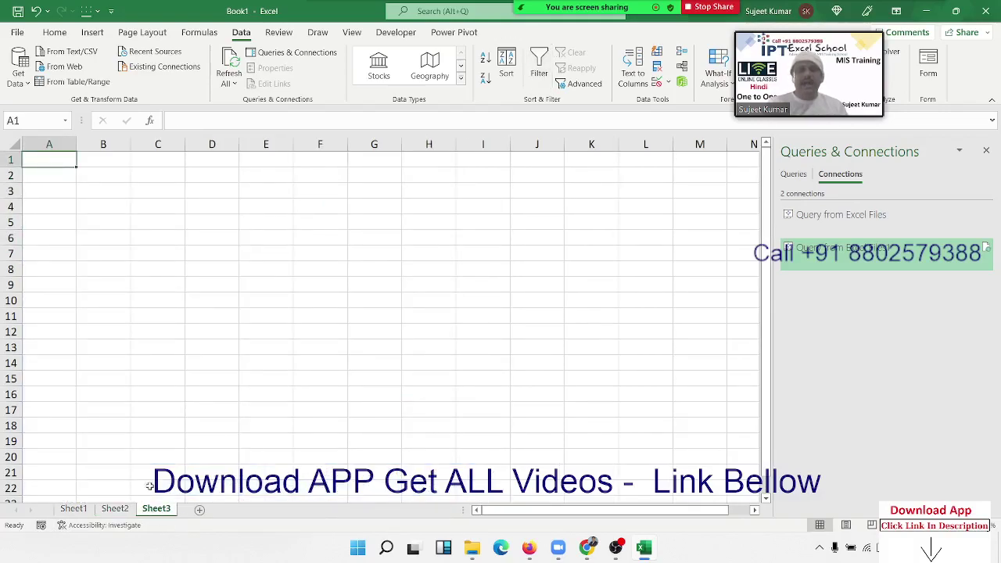
pyautogui.click(18, 67)
pyautogui.moveTo(59, 227)
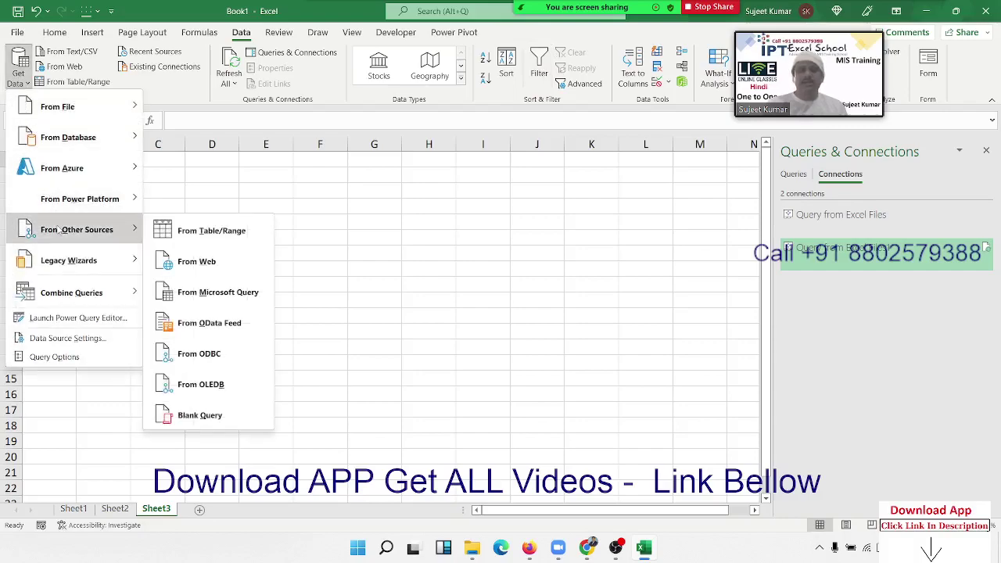
pyautogui.click(193, 296)
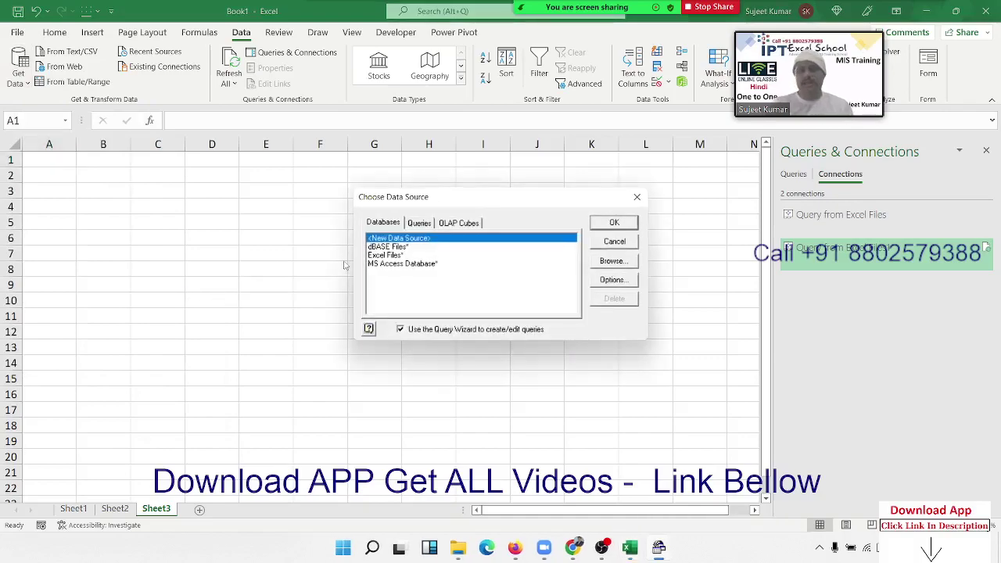
# - Choose Excel Files as the data source and browse to f:\data\ms excel
pyautogui.click(388, 255)
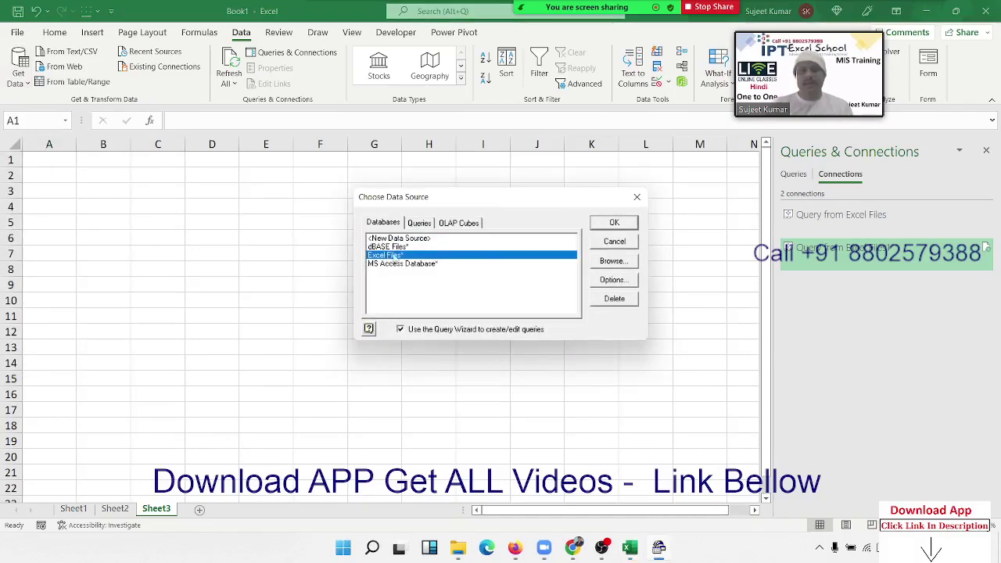
pyautogui.click(626, 226)
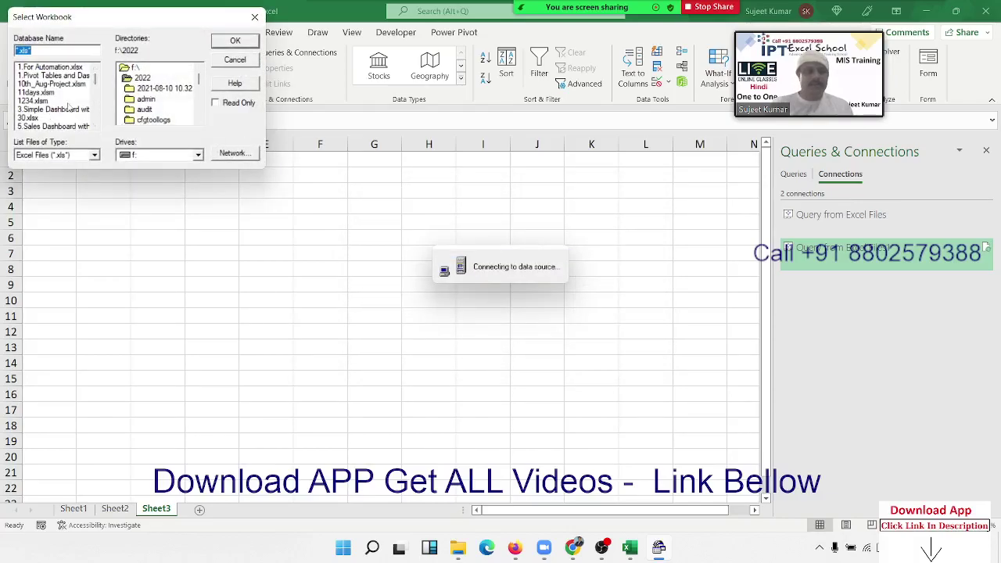
pyautogui.click(126, 72)
pyautogui.doubleClick(126, 69)
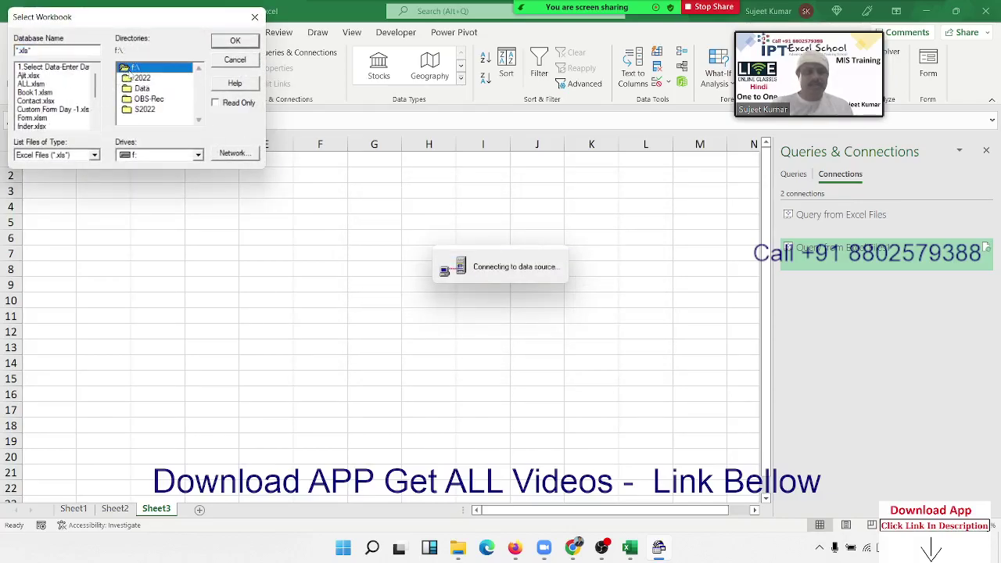
pyautogui.doubleClick(138, 89)
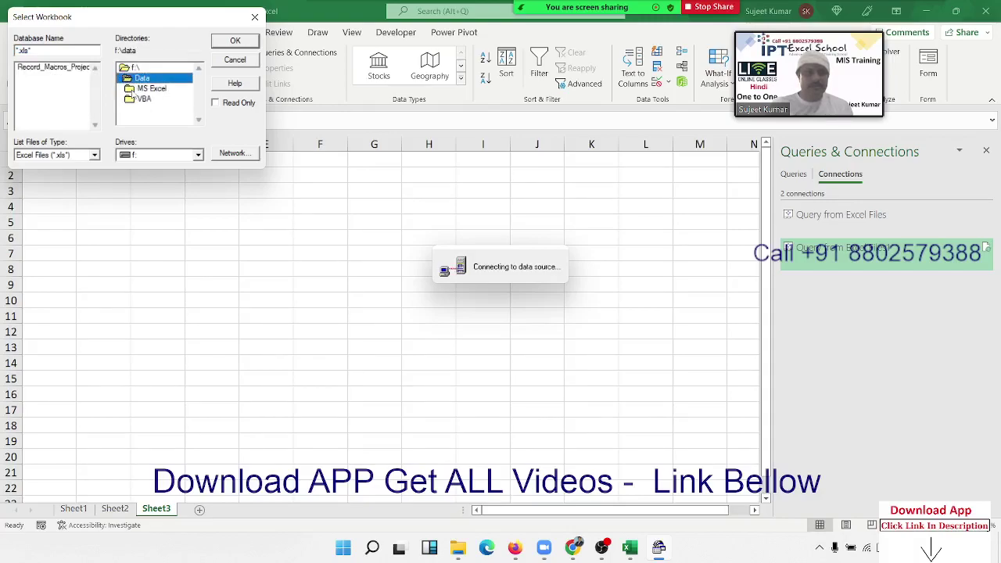
pyautogui.doubleClick(133, 90)
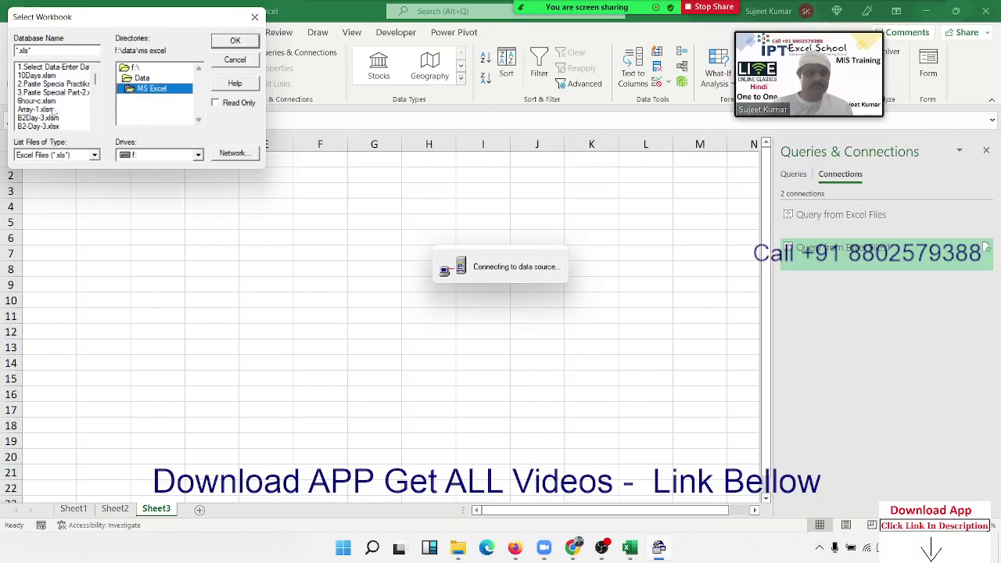
# - Select Vlookup-1.xlsx as the query's source workbook
pyautogui.scroll(-3, 51, 119)
pyautogui.scroll(-2, 52, 125)
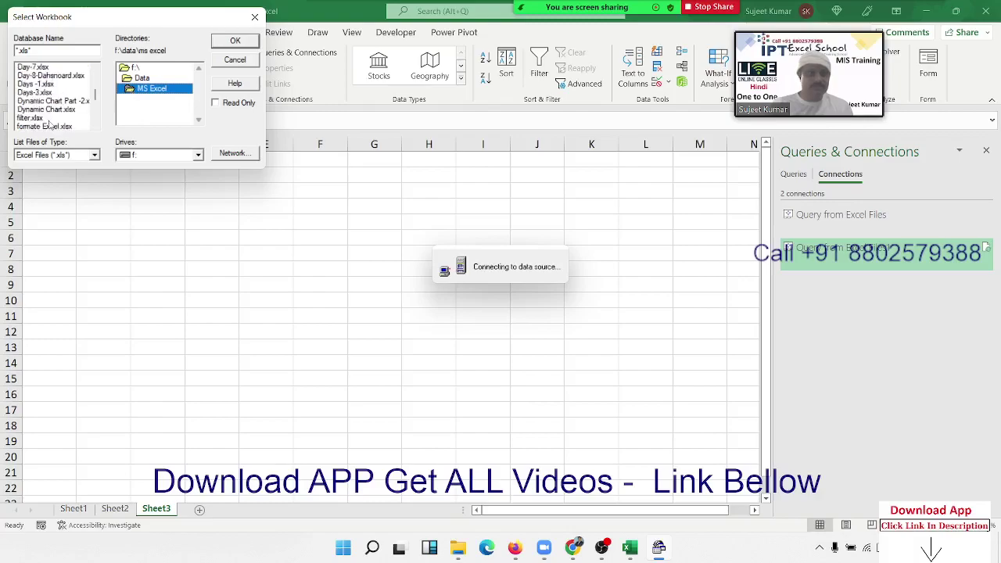
pyautogui.scroll(-2, 50, 125)
pyautogui.scroll(-2, 50, 124)
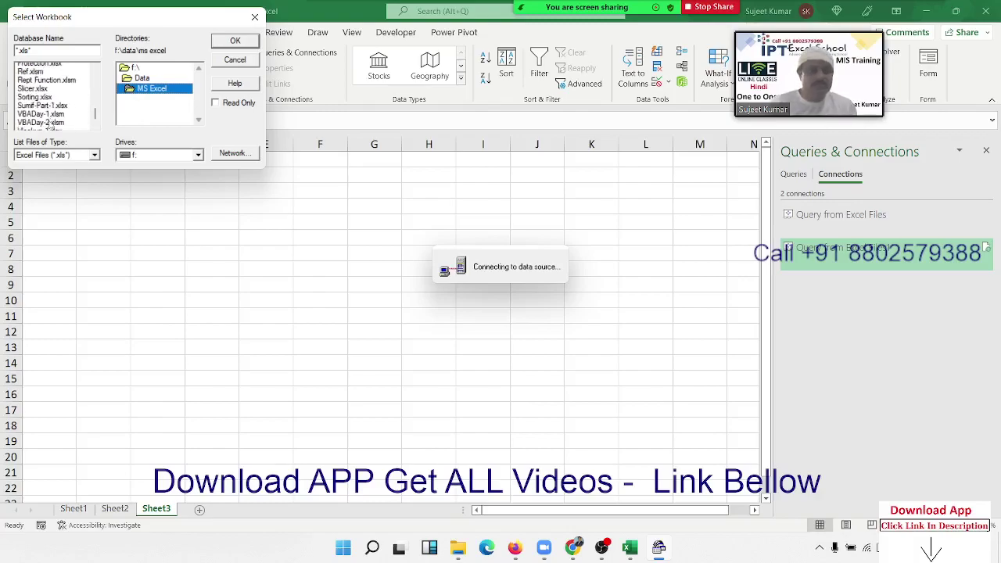
pyautogui.scroll(-3, 51, 124)
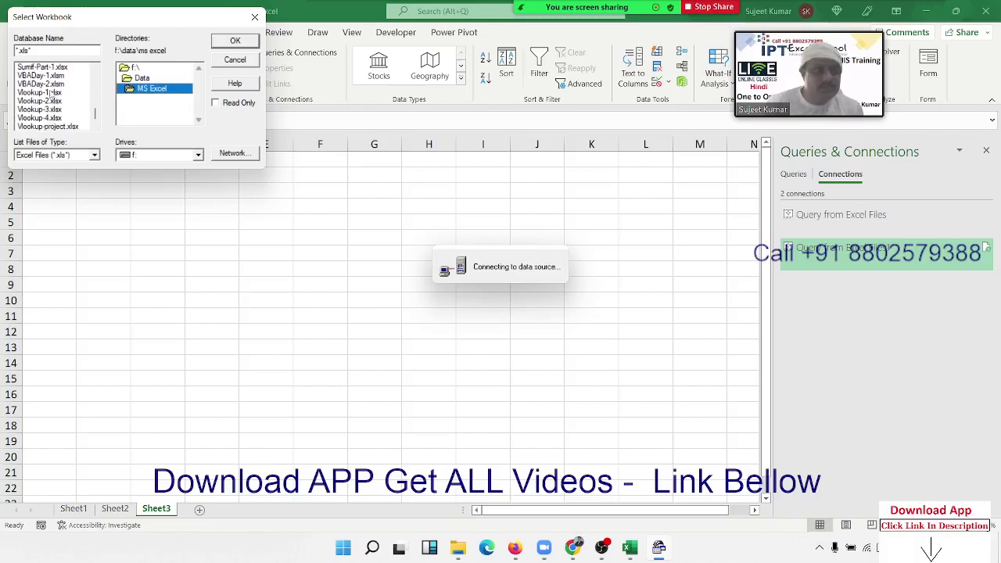
pyautogui.scroll(3, 50, 118)
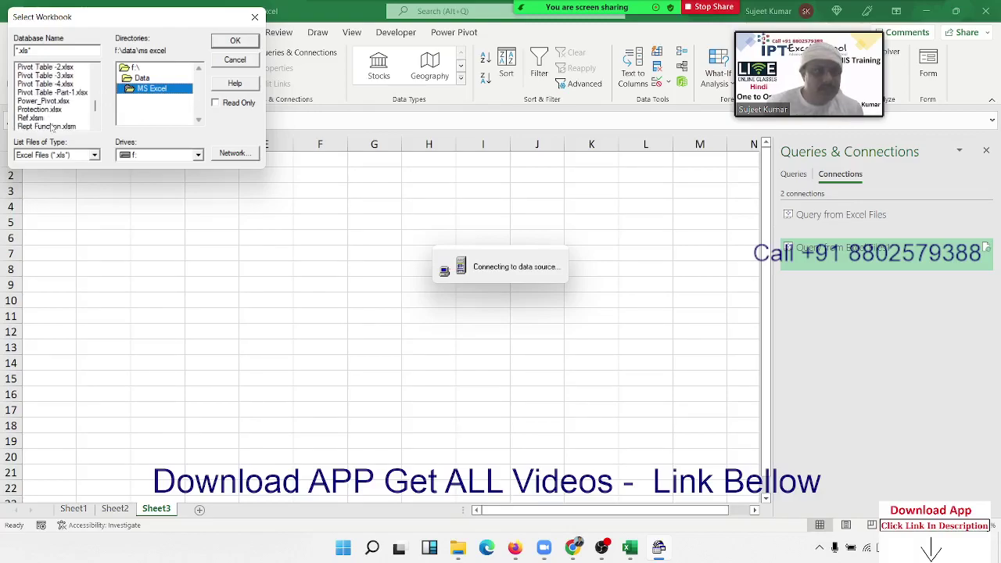
pyautogui.scroll(-3, 53, 125)
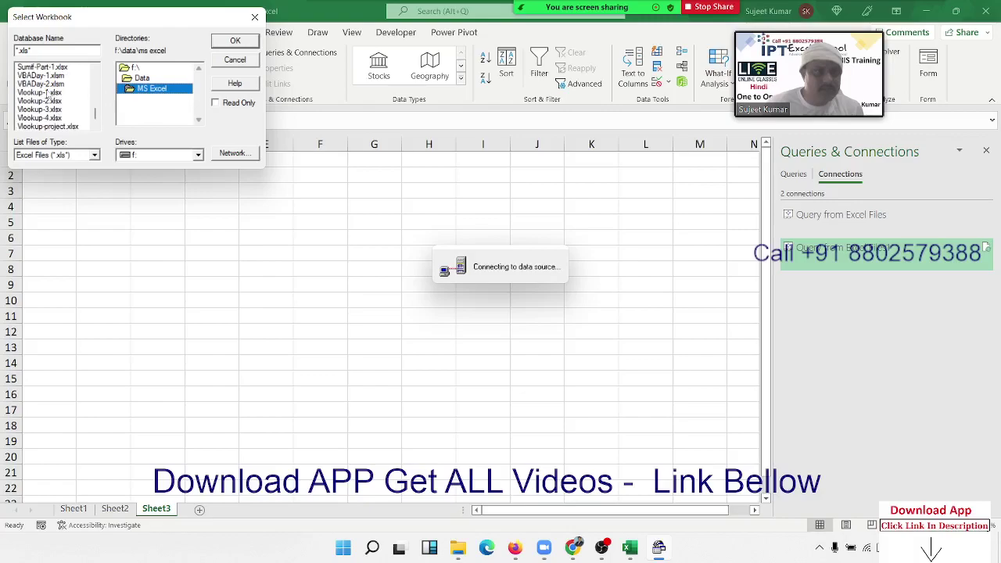
pyautogui.click(41, 93)
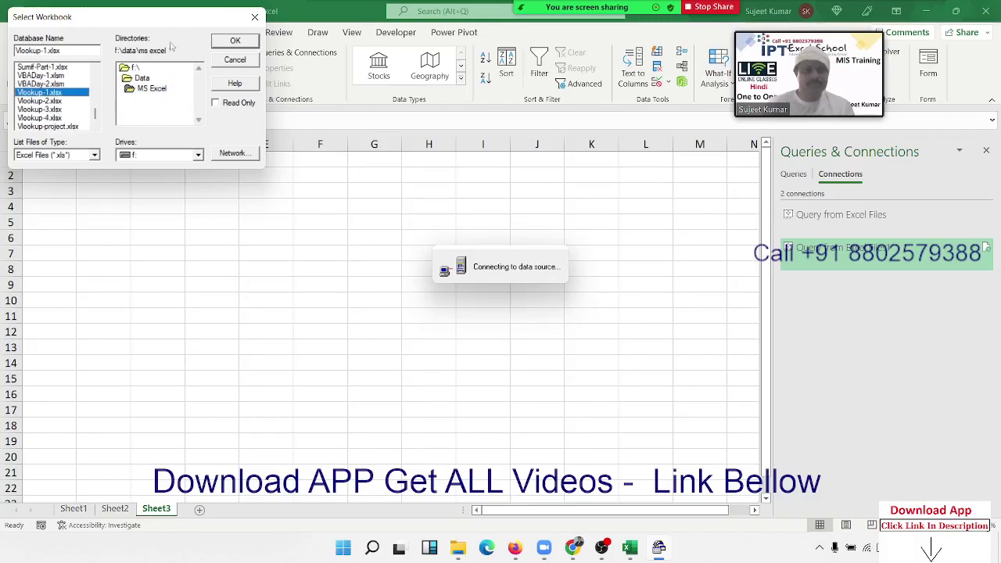
pyautogui.click(222, 41)
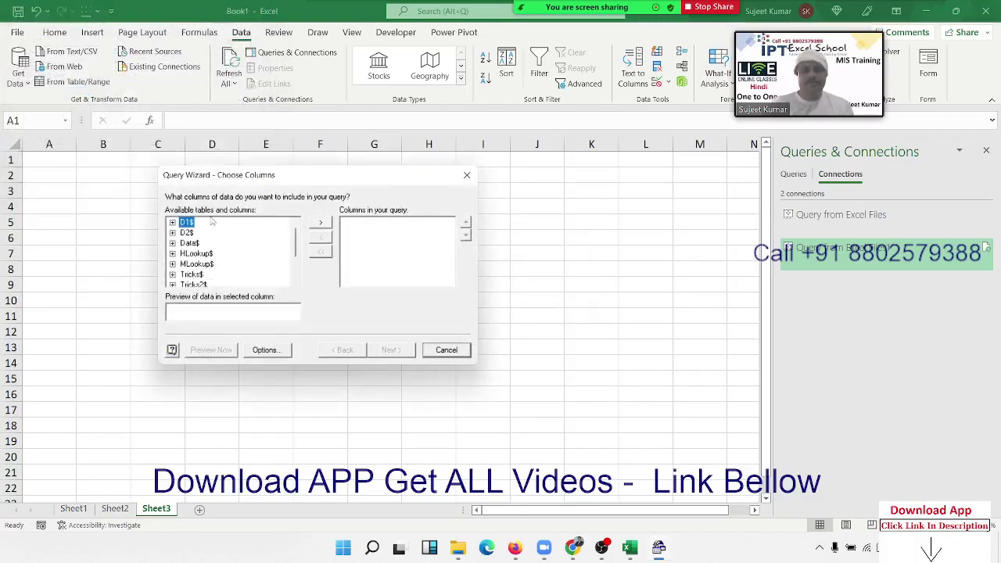
# - Add all Data$ columns, skip filtering and sorting, and finish by viewing the query in Microsoft Query
pyautogui.click(188, 244)
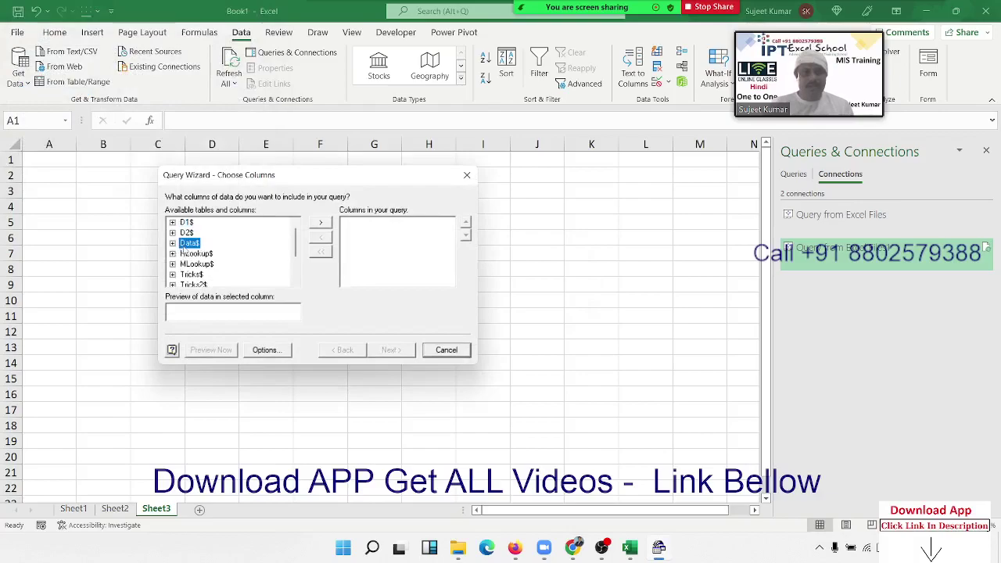
pyautogui.click(321, 223)
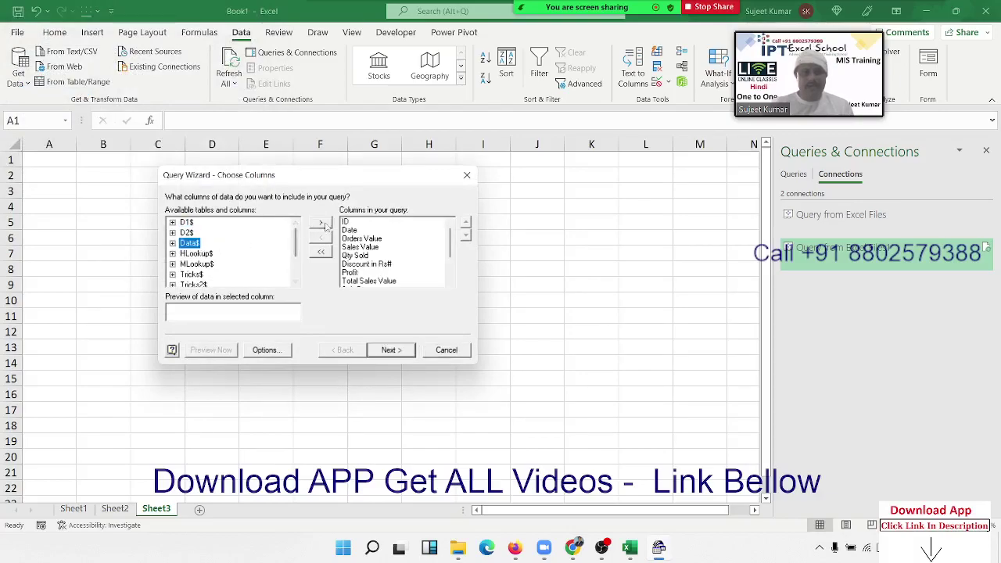
pyautogui.click(392, 352)
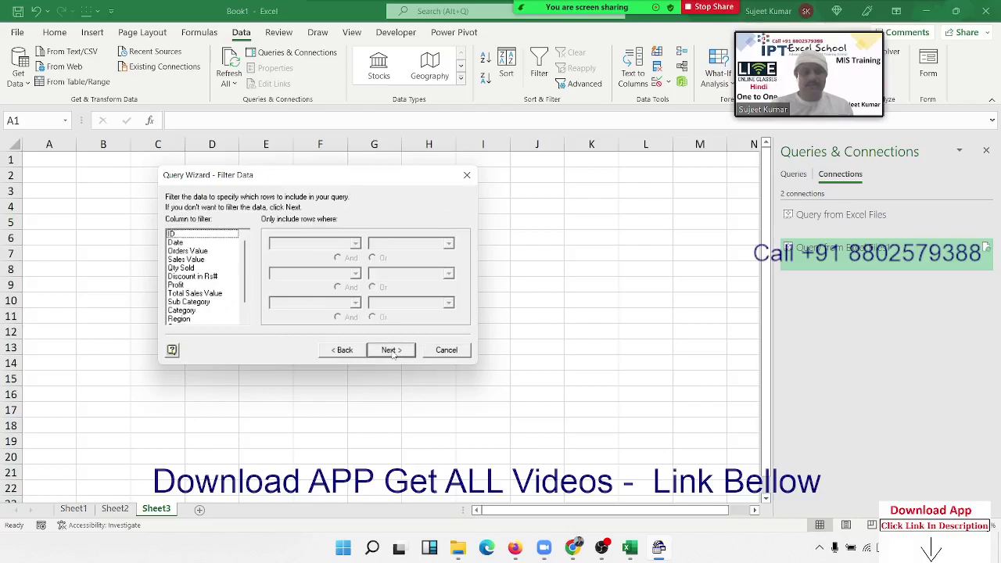
pyautogui.click(392, 352)
pyautogui.click(393, 351)
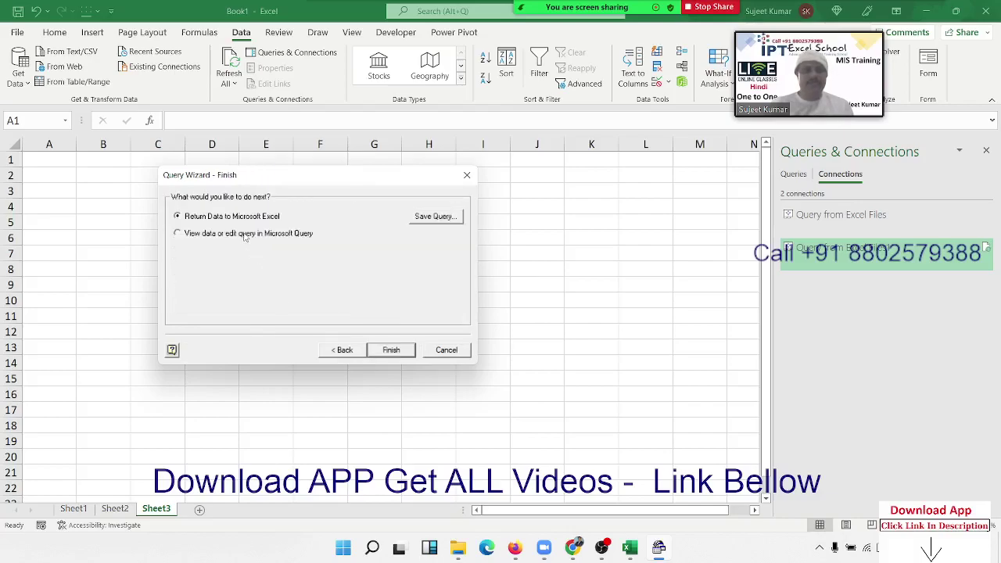
pyautogui.click(390, 352)
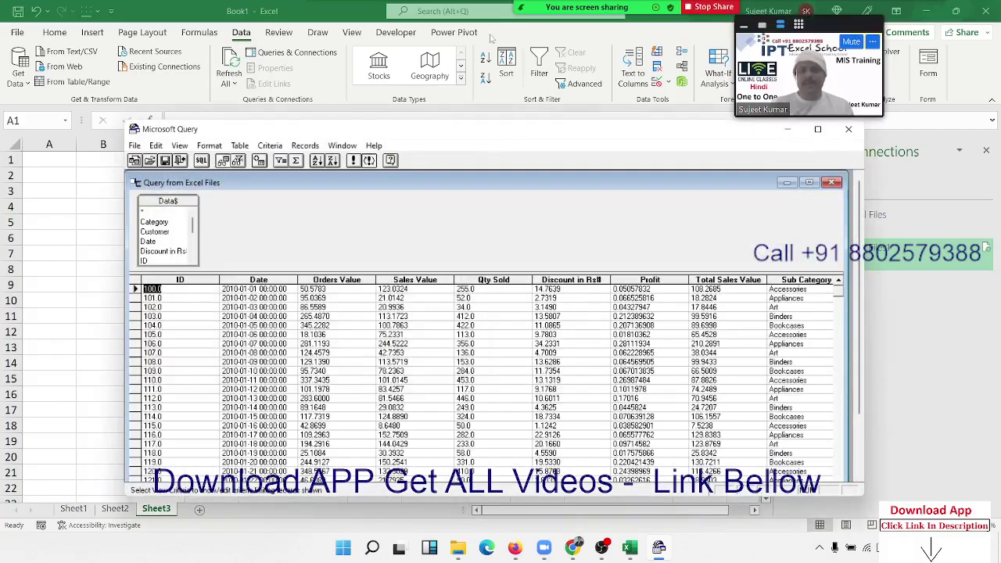
# - Browse the result grid across the Sales Value, Total Sales Value, Zone and Customer columns
pyautogui.moveTo(492, 130)
pyautogui.mouseDown()
pyautogui.moveTo(444, 128)
pyautogui.moveTo(407, 104)
pyautogui.mouseUp()
pyautogui.click(367, 342)
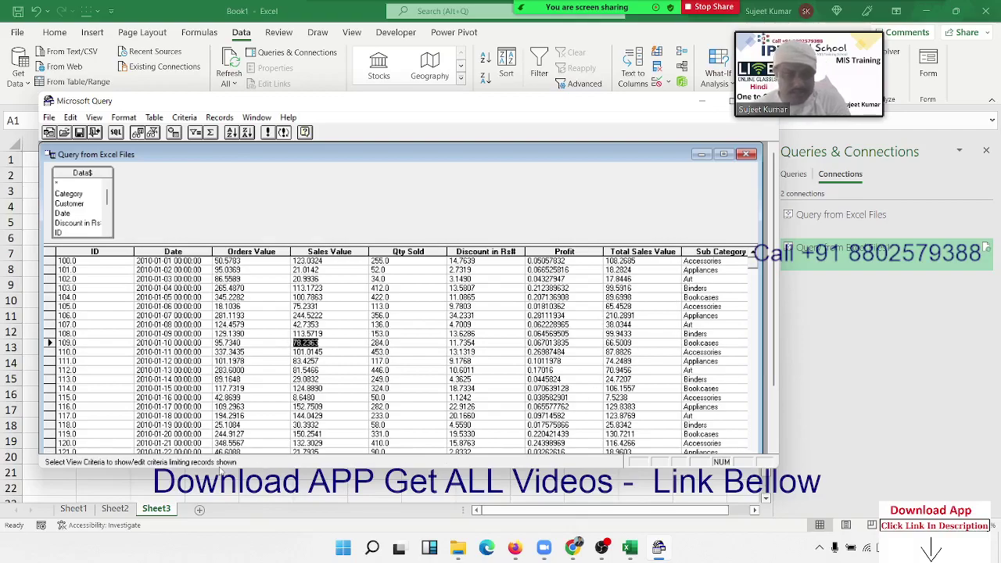
pyautogui.click(618, 288)
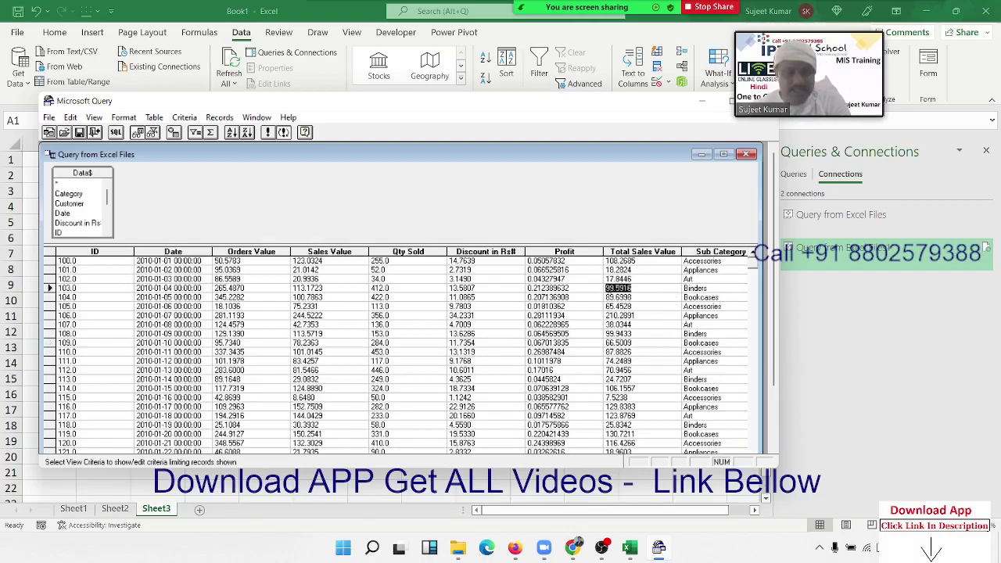
pyautogui.press('Right')
pyautogui.press('Right')
pyautogui.press('Right')
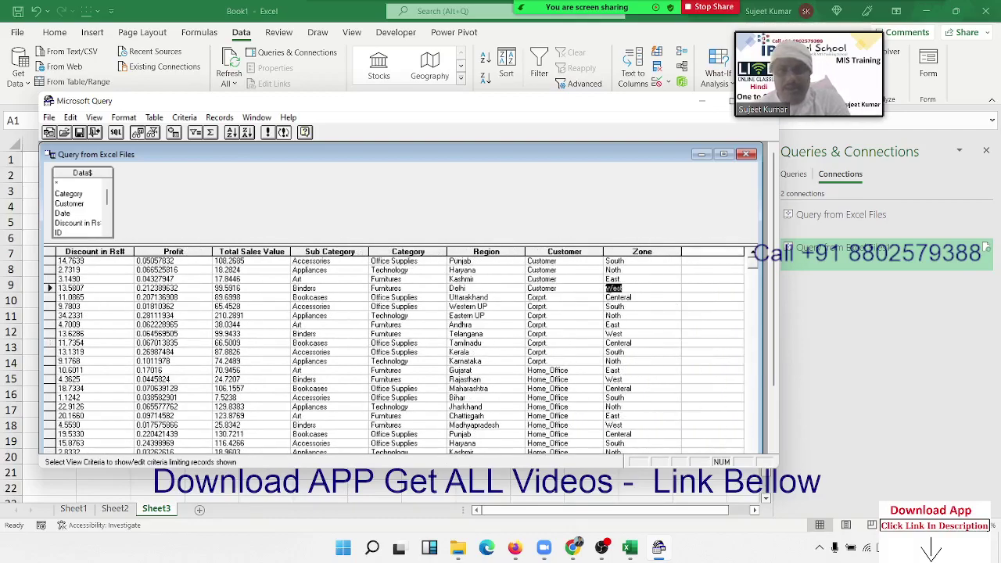
pyautogui.press('Down')
pyautogui.press('Home')
pyautogui.press('Right')
pyautogui.press('Right')
pyautogui.press('Right')
pyautogui.press('Right')
pyautogui.press('Right')
pyautogui.press('Right')
pyautogui.press('Right')
pyautogui.press('Right')
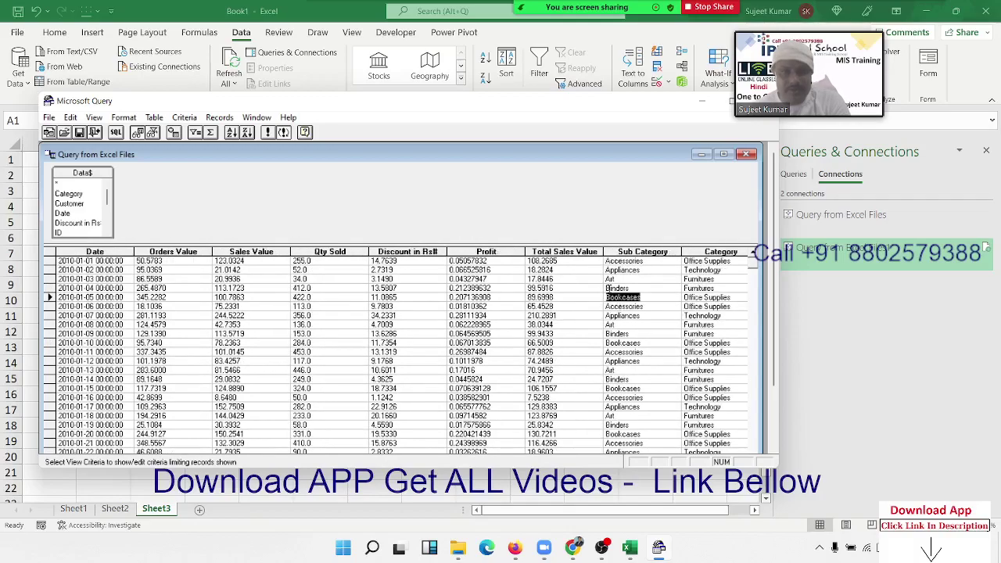
pyautogui.press('Right')
pyautogui.press('Right')
pyautogui.press('Right')
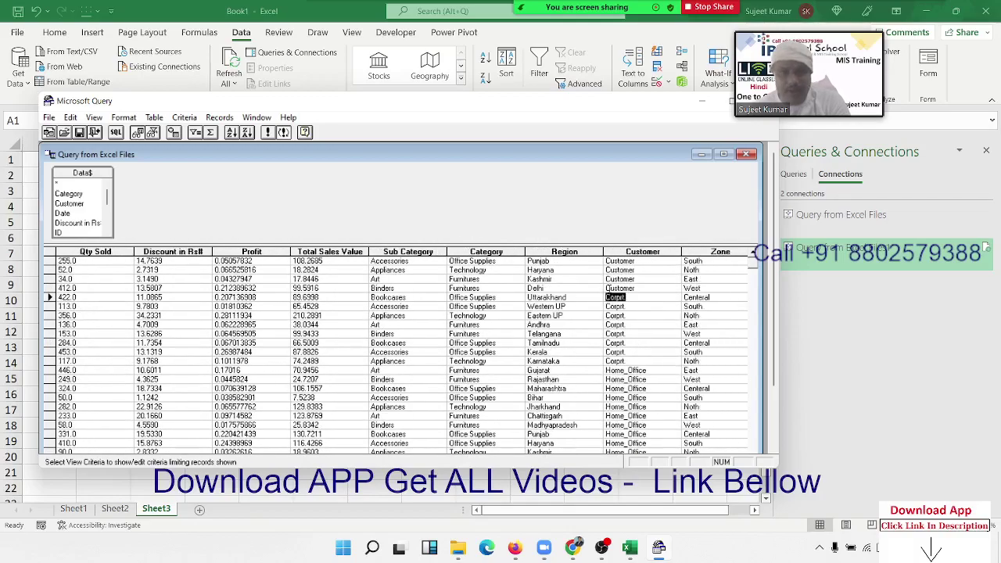
pyautogui.press('Right')
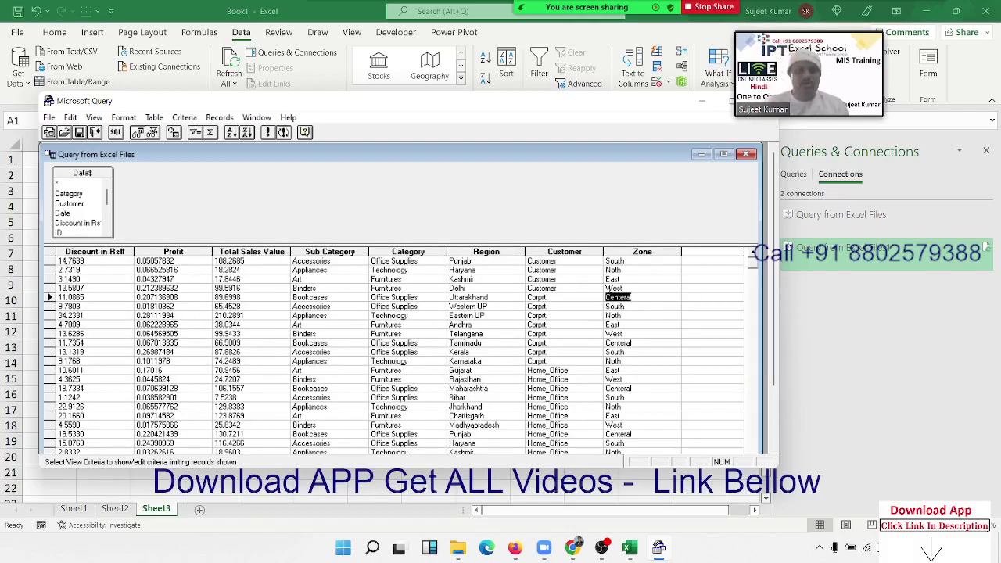
# - Step through the records' Zone and value columns, then bring up the SQL statement dialog
pyautogui.press('Left')
pyautogui.press('Left')
pyautogui.press('Left')
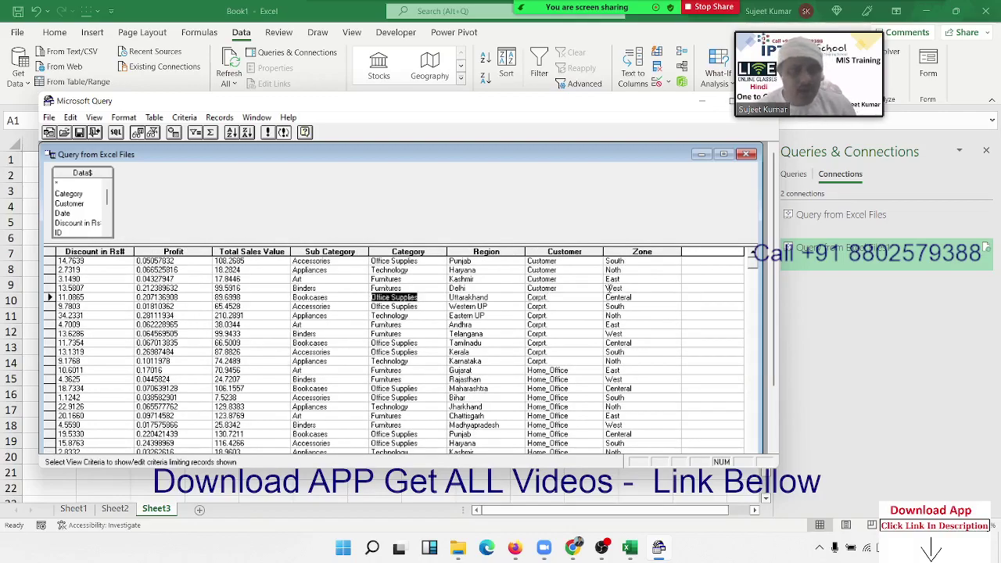
pyautogui.press('Up')
pyautogui.press('Right')
pyautogui.press('Right')
pyautogui.press('Right')
pyautogui.press('Left')
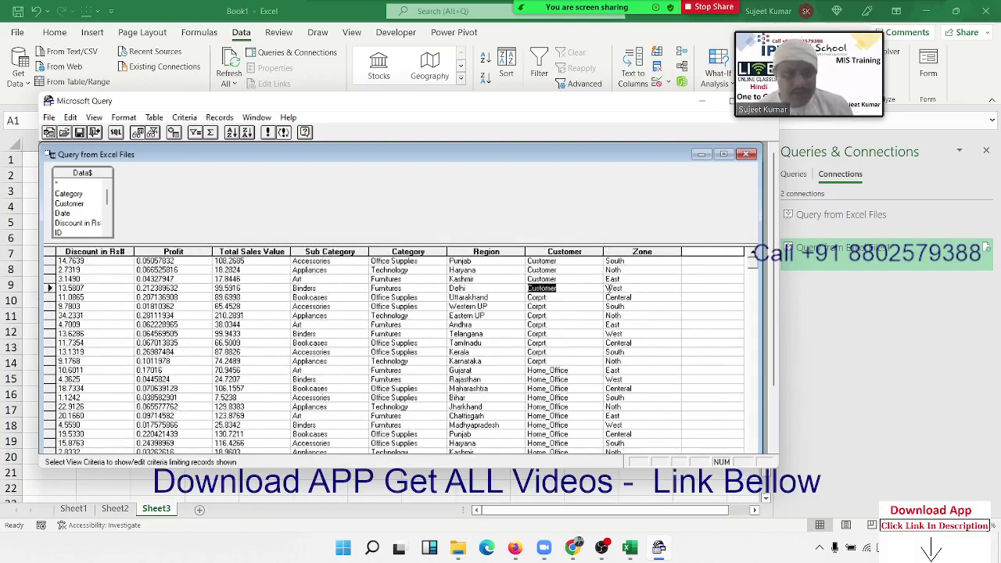
pyautogui.press('Left')
pyautogui.press('Left')
pyautogui.press('Left')
pyautogui.press('Left')
pyautogui.press('Left')
pyautogui.press('Up')
pyautogui.press('Right')
pyautogui.press('Right')
pyautogui.press('Right')
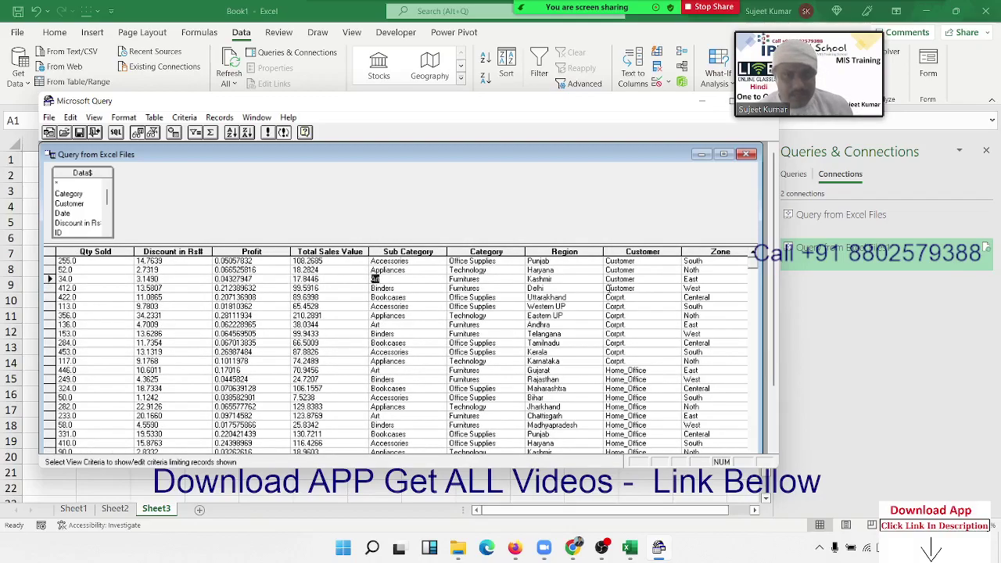
pyautogui.press('Left')
pyautogui.press('Left')
pyautogui.press('Left')
pyautogui.press('Left')
pyautogui.press('Left')
pyautogui.press('Left')
pyautogui.press('Right')
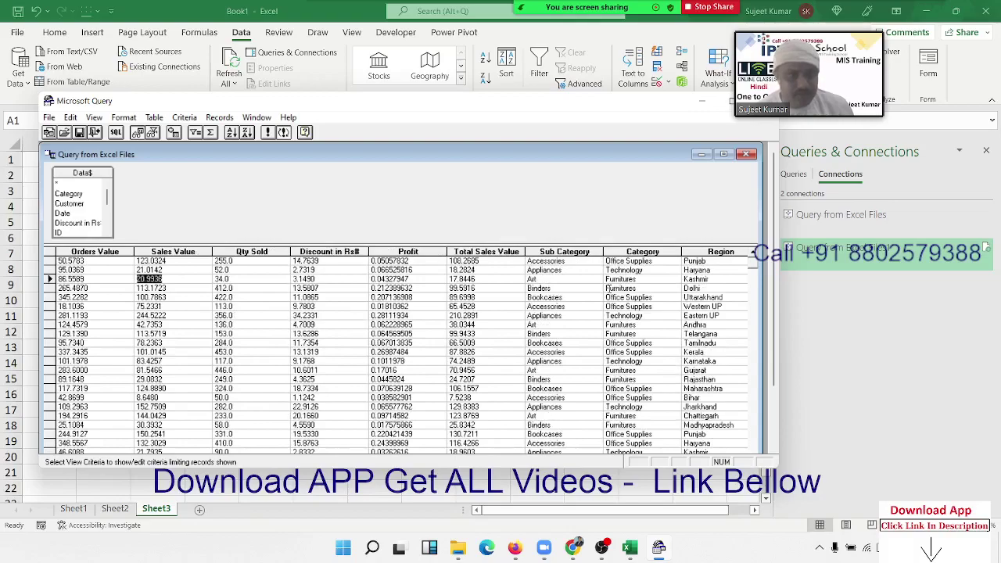
pyautogui.press('Right')
pyautogui.press('Right')
pyautogui.press('Home')
pyautogui.press('Down')
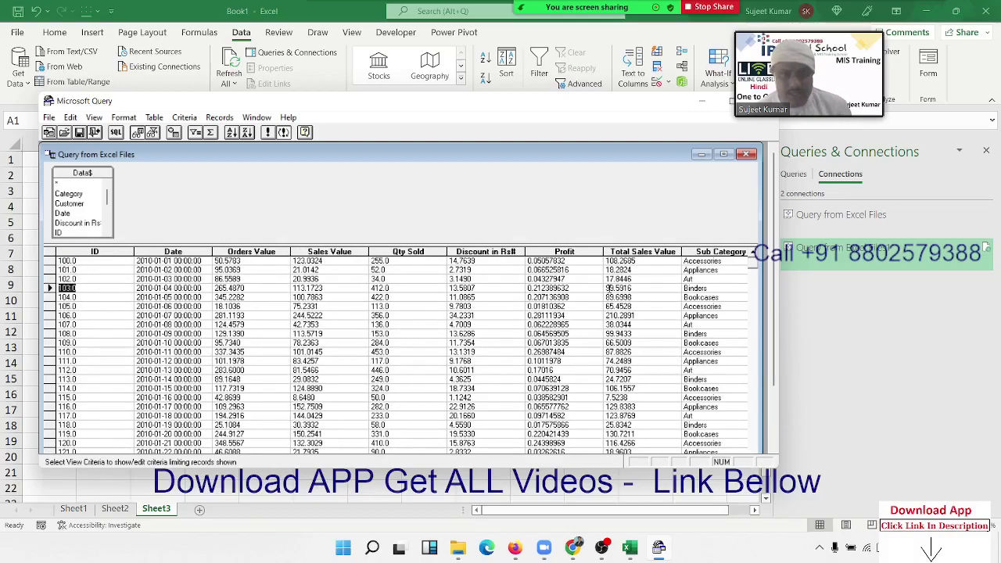
pyautogui.press('End')
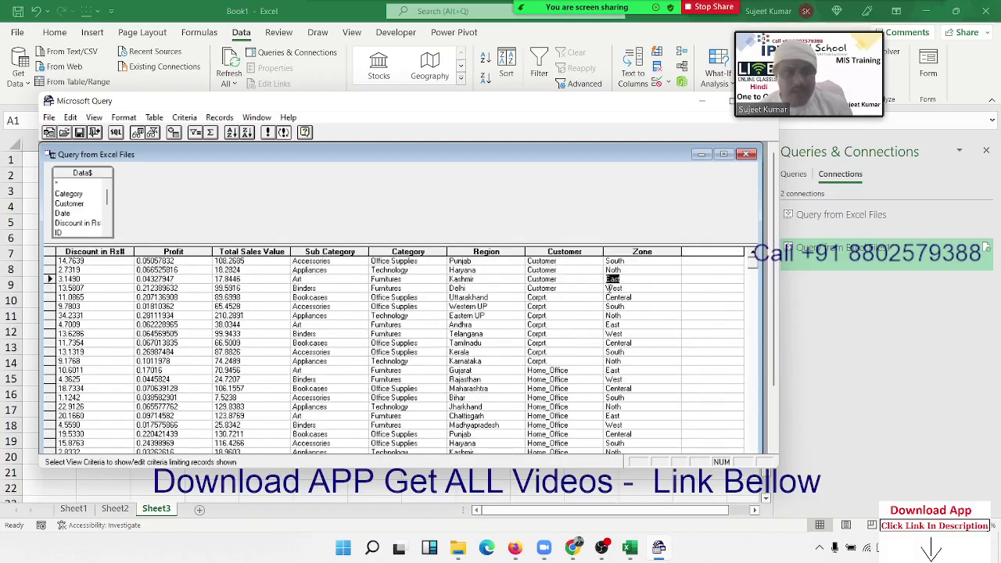
pyautogui.press('Home')
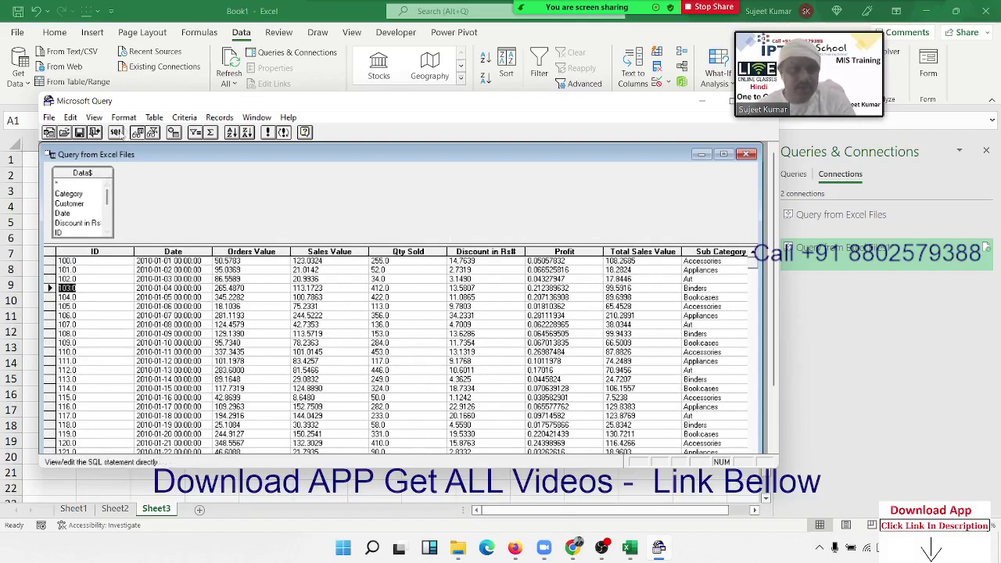
pyautogui.click(116, 132)
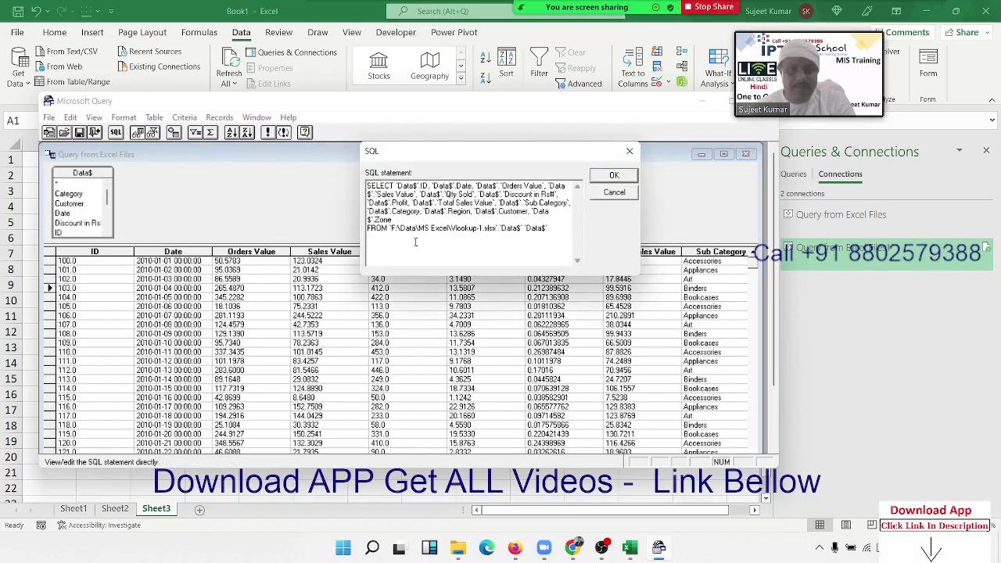
# - Delete the ID, Date, Orders Value and Sales Value fields from the SELECT list
pyautogui.moveTo(451, 227); pyautogui.dragTo(386, 171)
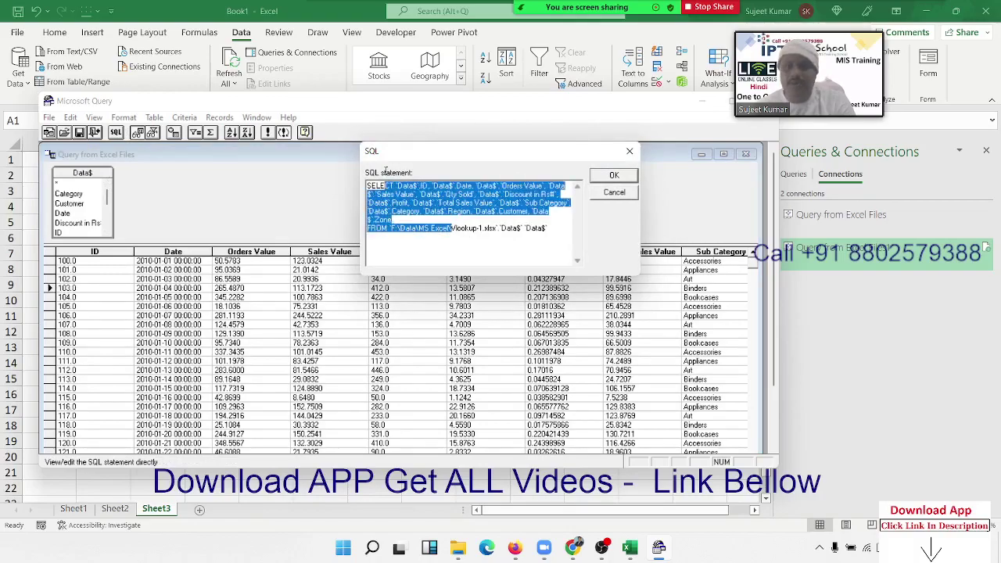
pyautogui.click(408, 238)
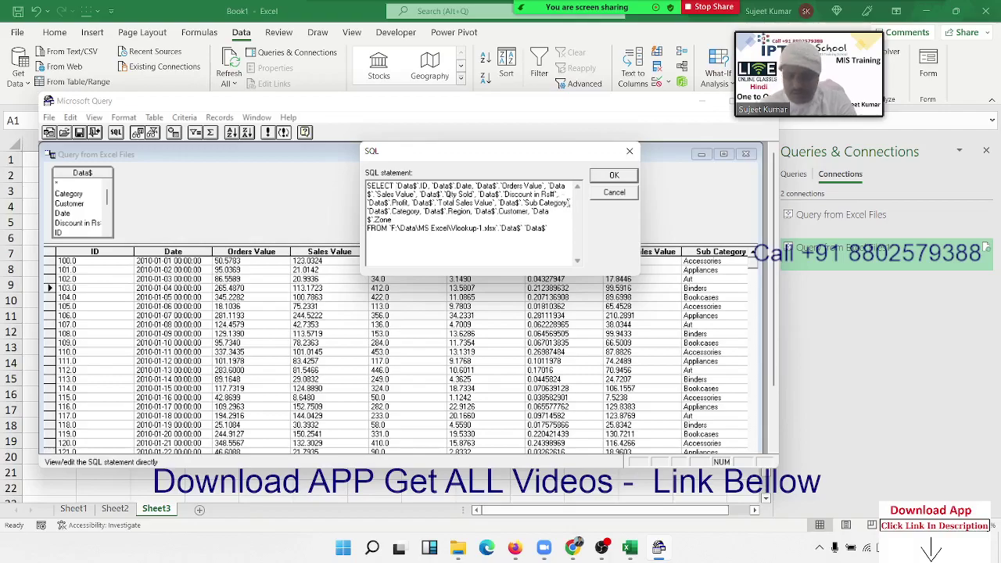
pyautogui.press('Delete')
pyautogui.press('Delete')
pyautogui.press('Delete')
pyautogui.press('Delete')
pyautogui.press('Delete')
pyautogui.press('Delete')
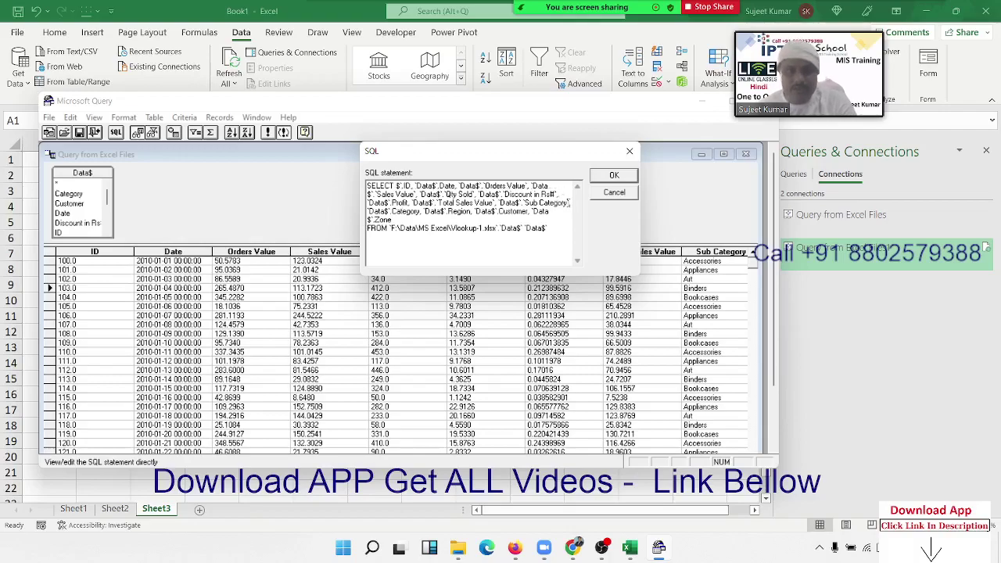
pyautogui.press('Delete')
pyautogui.press('Delete')
pyautogui.press('Delete')
pyautogui.press('Delete')
pyautogui.press('Delete')
pyautogui.press('Delete')
pyautogui.press('Delete')
pyautogui.press('Delete')
pyautogui.press('Delete')
pyautogui.press('Delete')
pyautogui.press('Delete')
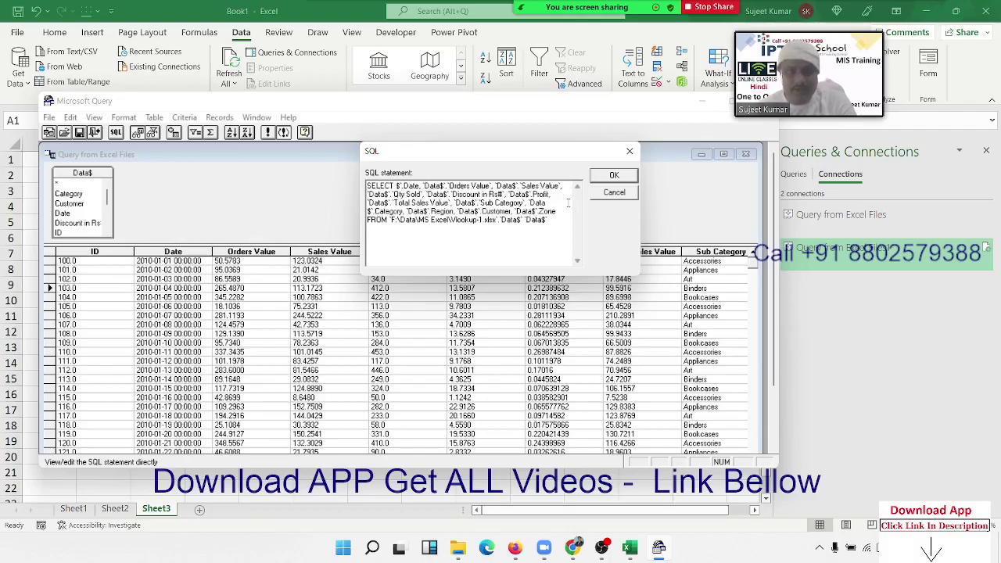
pyautogui.press('Delete')
pyautogui.press('Delete')
pyautogui.press('Delete')
pyautogui.press('Delete')
pyautogui.press('Delete')
pyautogui.press('Delete')
pyautogui.press('Delete')
pyautogui.press('Delete')
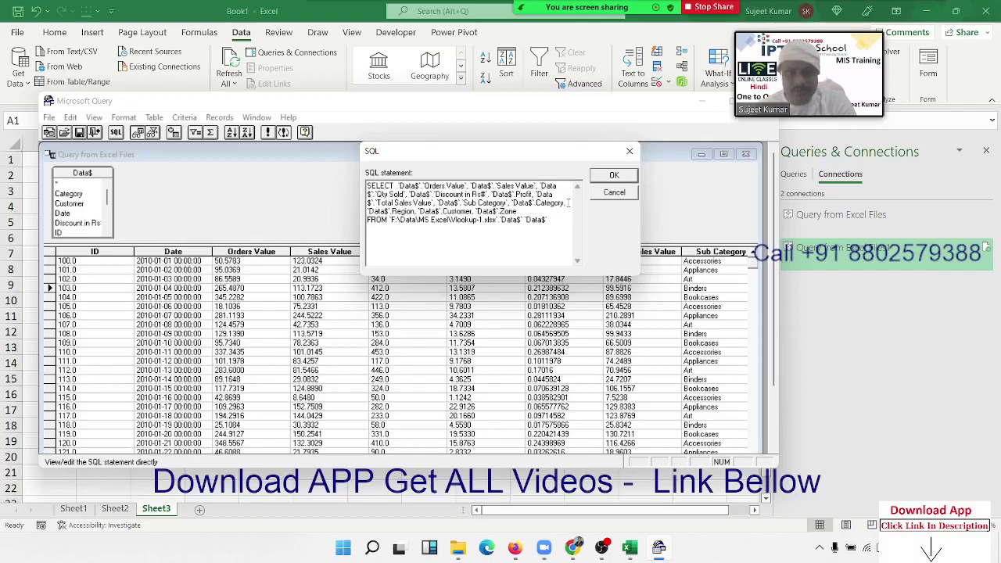
pyautogui.press('Delete')
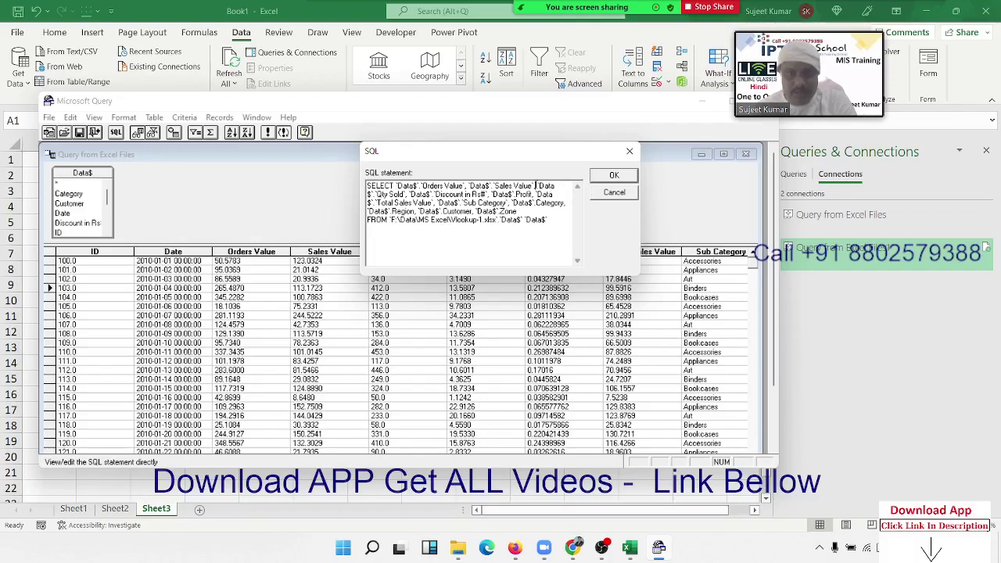
pyautogui.moveTo(536, 186); pyautogui.dragTo(398, 185)
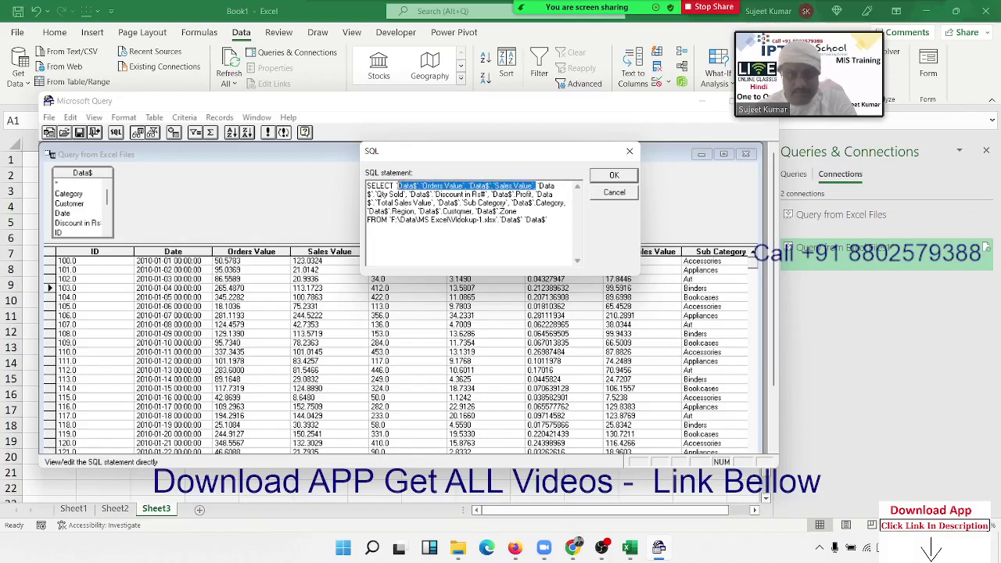
pyautogui.press('Delete')
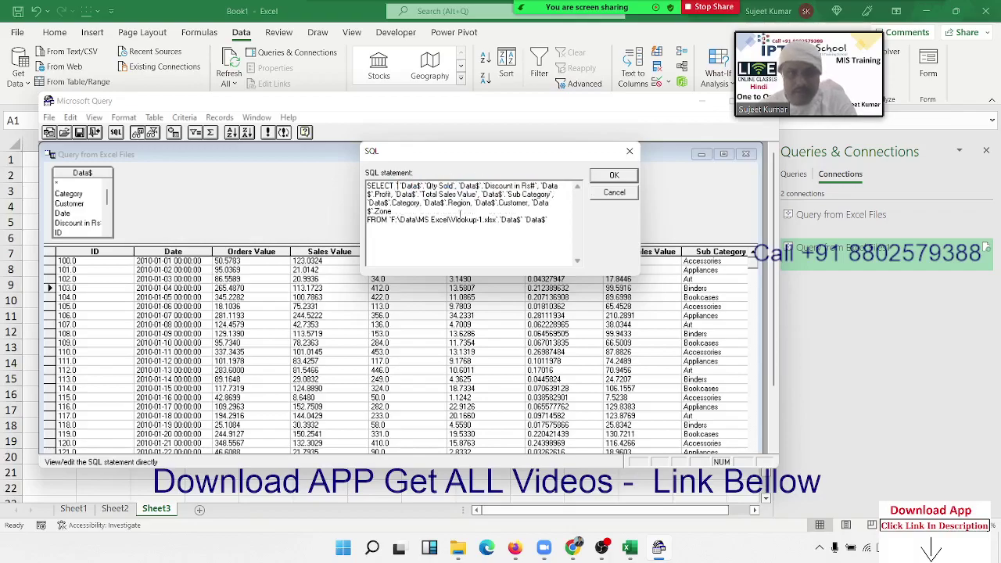
pyautogui.press('Delete')
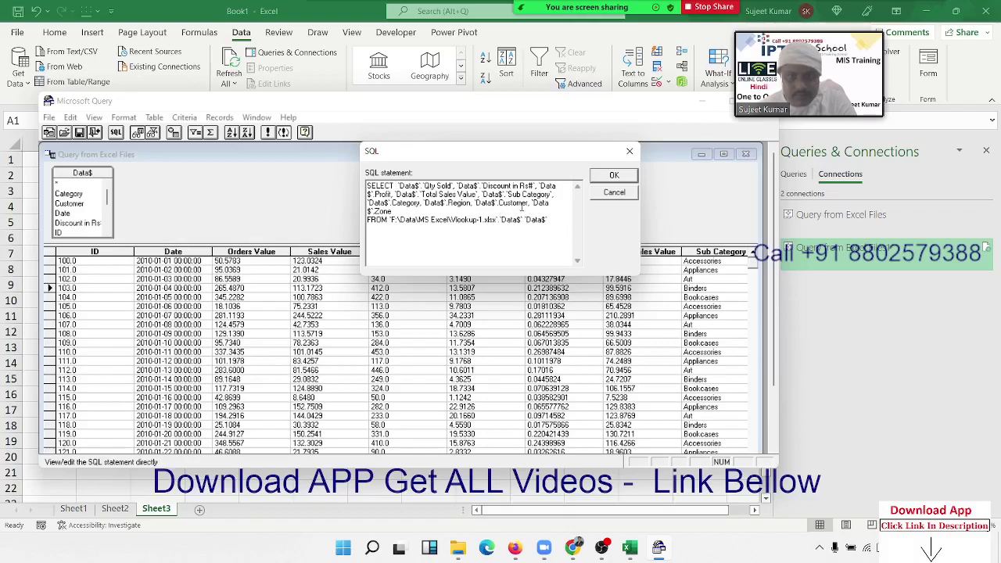
# - Remove the fields from Discount in Rs to Customer and move Zone before Qty Sold
pyautogui.moveTo(533, 203)
pyautogui.mouseDown()
pyautogui.moveTo(429, 186)
pyautogui.moveTo(468, 187)
pyautogui.moveTo(458, 187)
pyautogui.mouseUp()
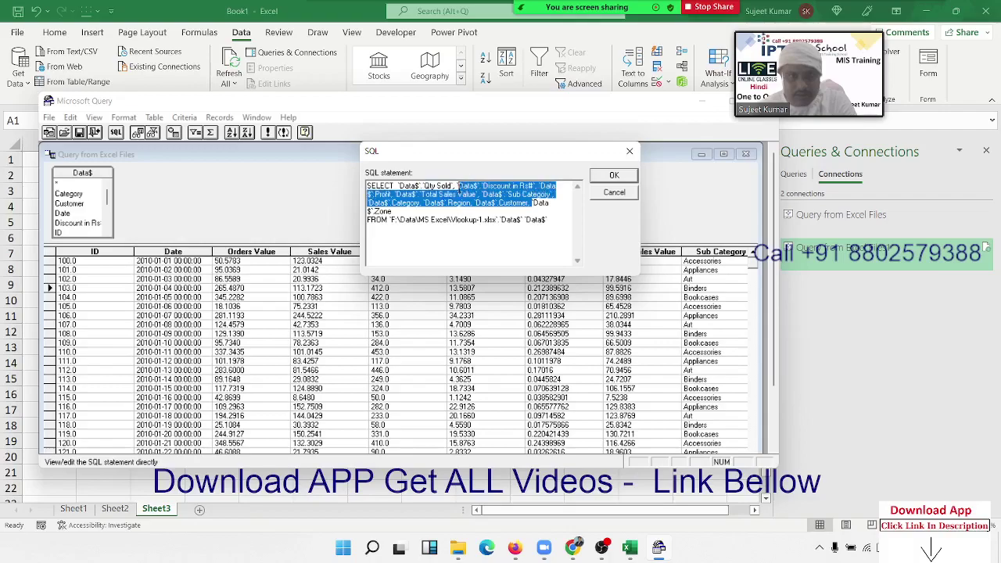
pyautogui.press('Delete')
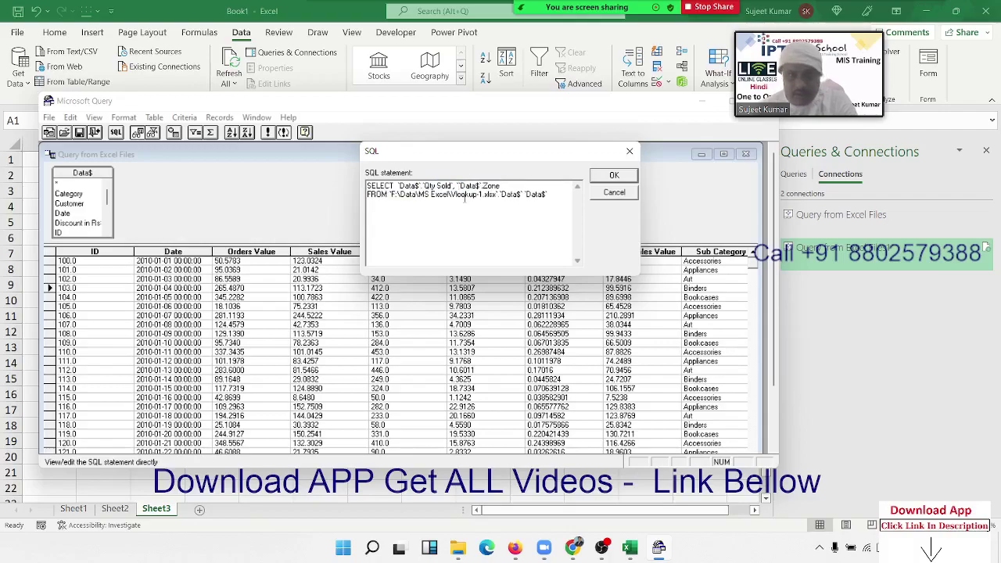
pyautogui.press('Delete')
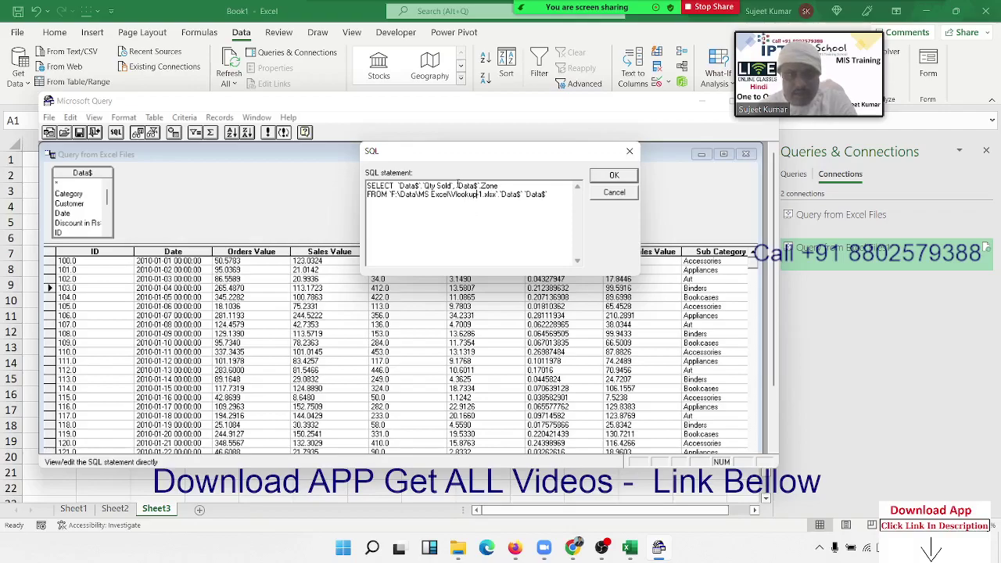
pyautogui.moveTo(457, 185); pyautogui.dragTo(503, 186)
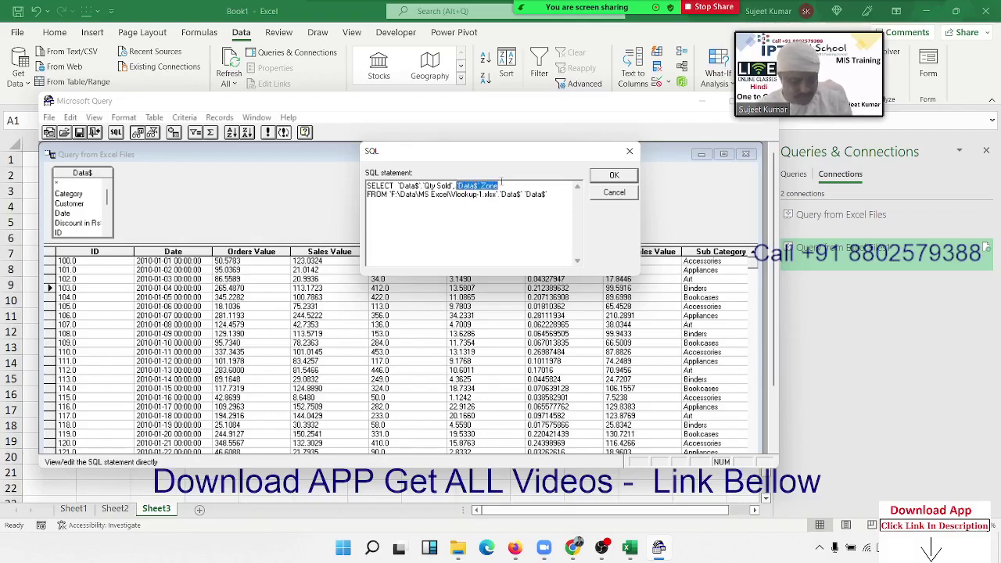
pyautogui.press('Delete')
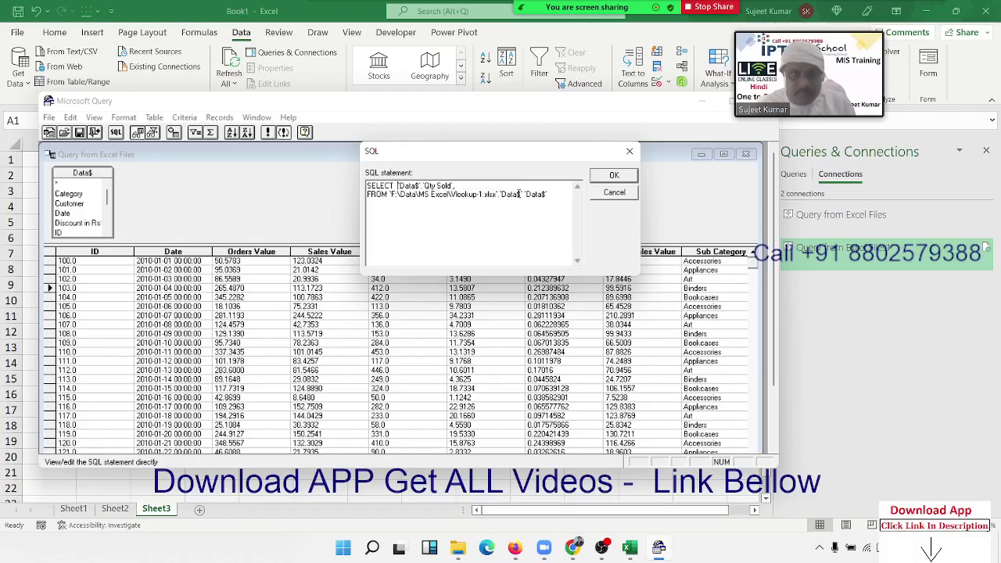
pyautogui.press('BackSpace')
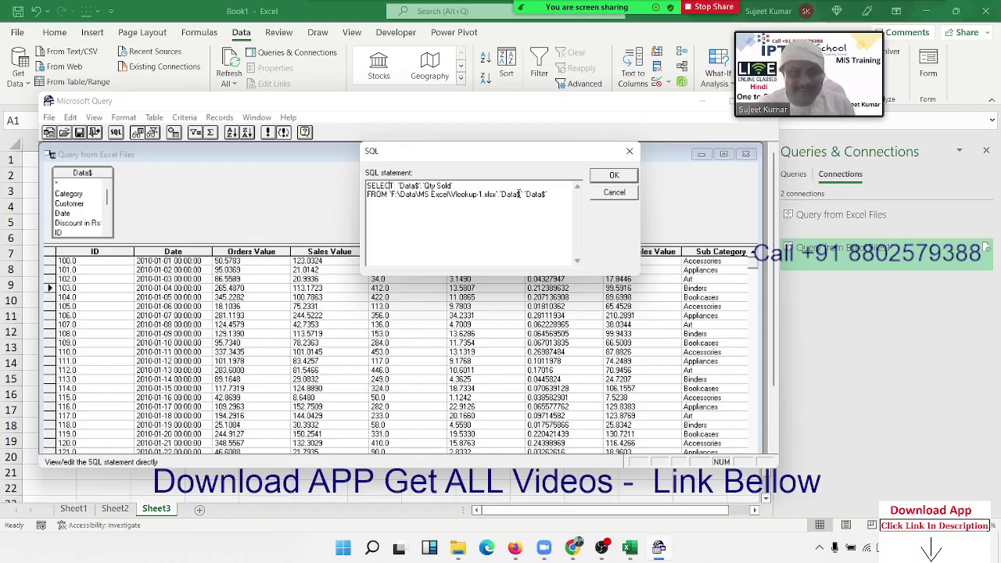
pyautogui.click(397, 185)
pyautogui.hotkey('ctrl', 'v')
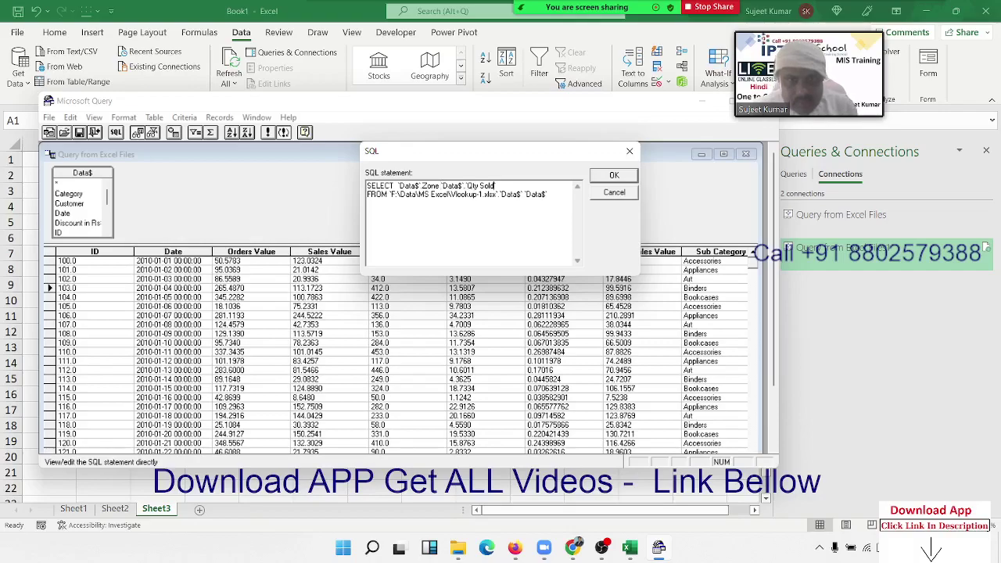
pyautogui.click(496, 186)
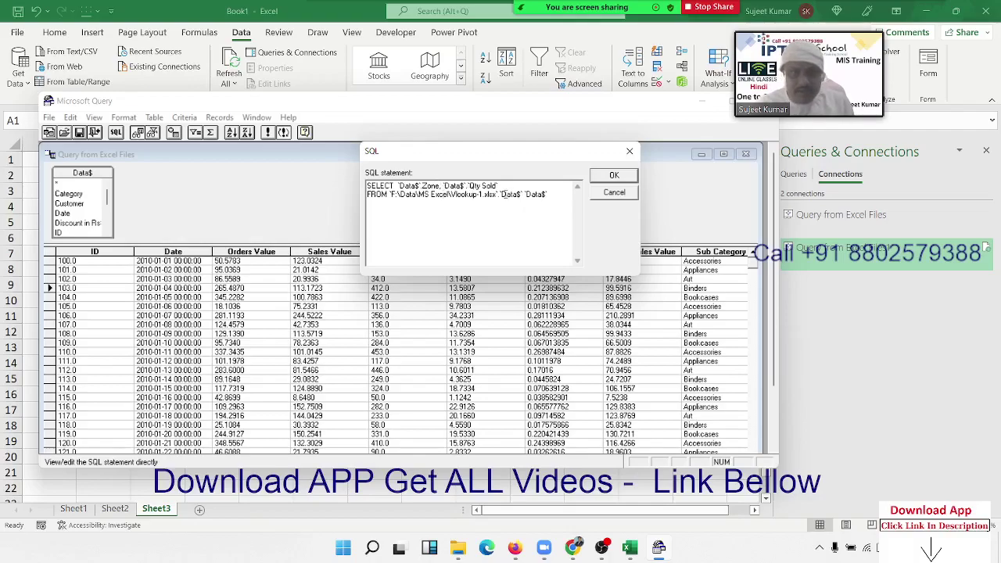
# - Wrap Qty Sold in sum() AS Total and start a Group by clause
pyautogui.write('sum(')
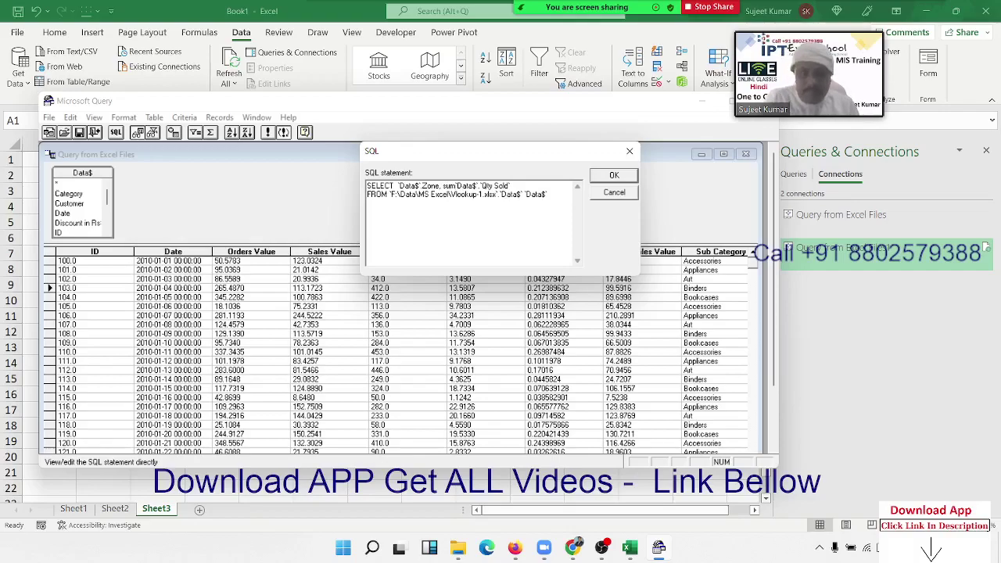
pyautogui.press('End')
pyautogui.write(')')
pyautogui.press('End')
pyautogui.write(')')
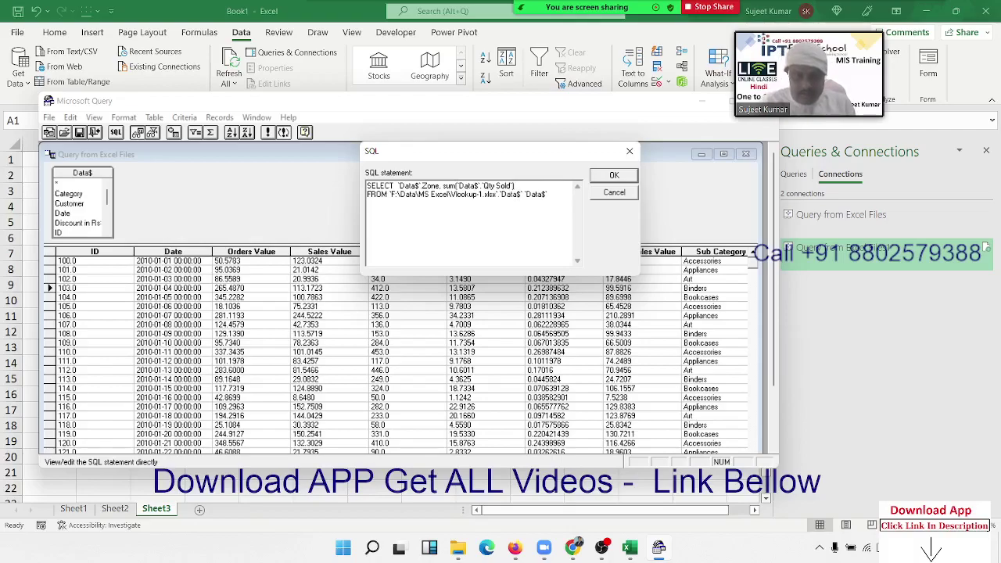
pyautogui.write(' AS')
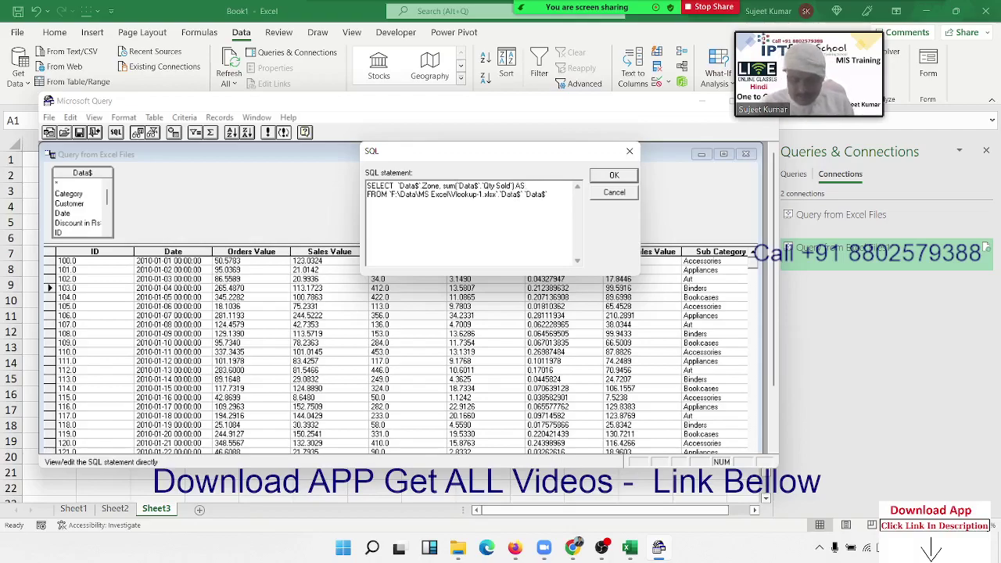
pyautogui.write('Total')
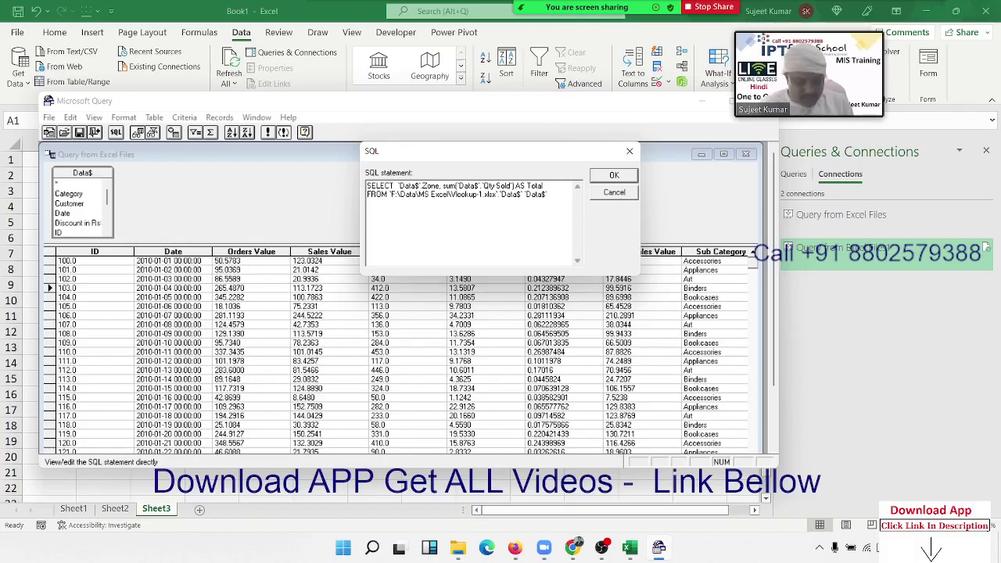
pyautogui.write('G')
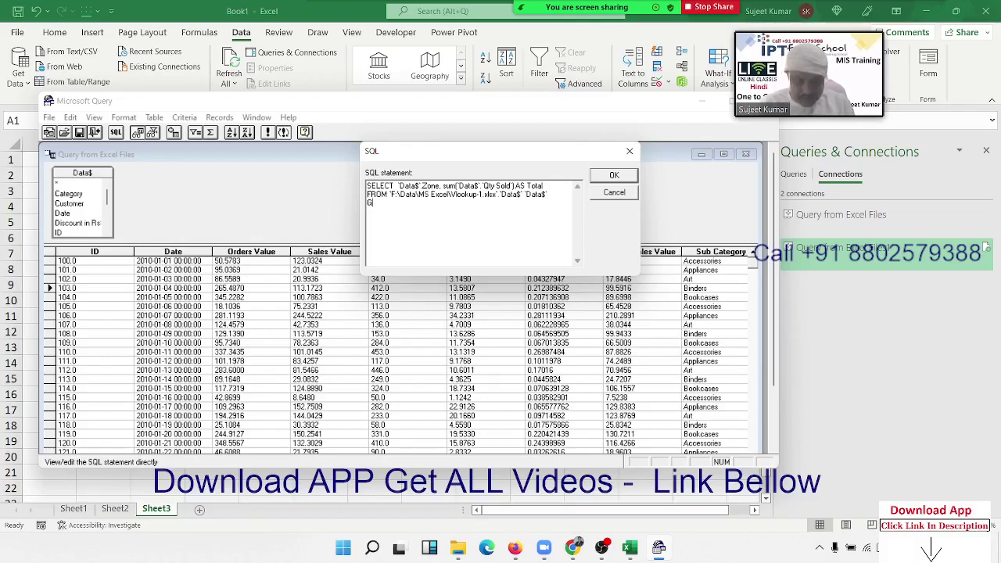
pyautogui.write('rou')
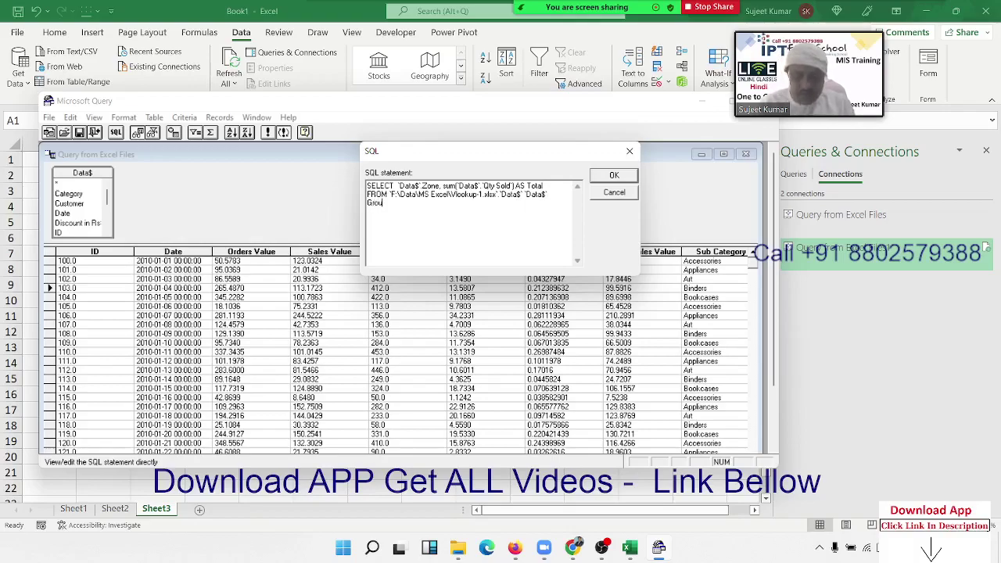
pyautogui.write('pby')
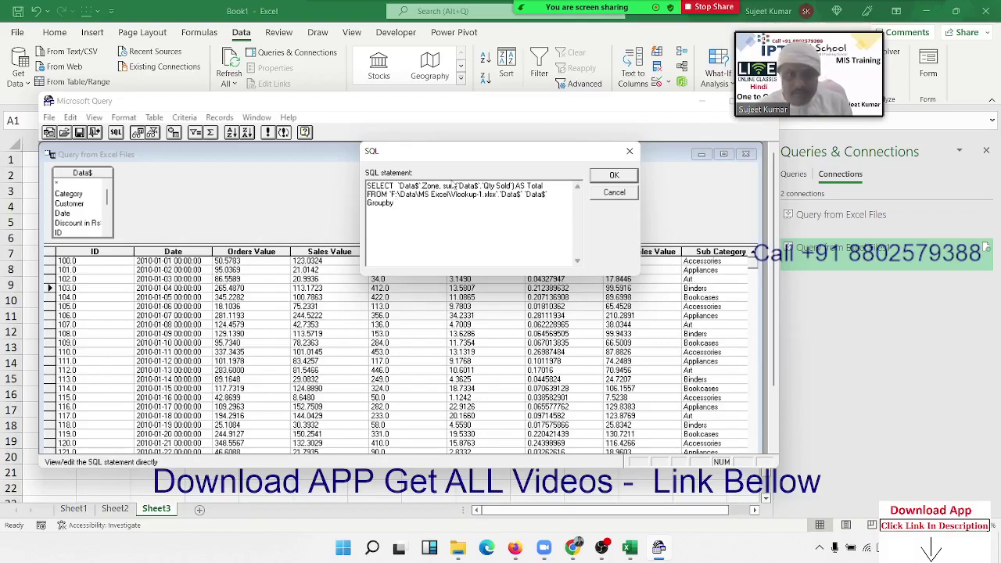
# - Add `Data$`.Zone after Group by, fix the spacing, and run the grouped query
pyautogui.moveTo(441, 184); pyautogui.dragTo(399, 186)
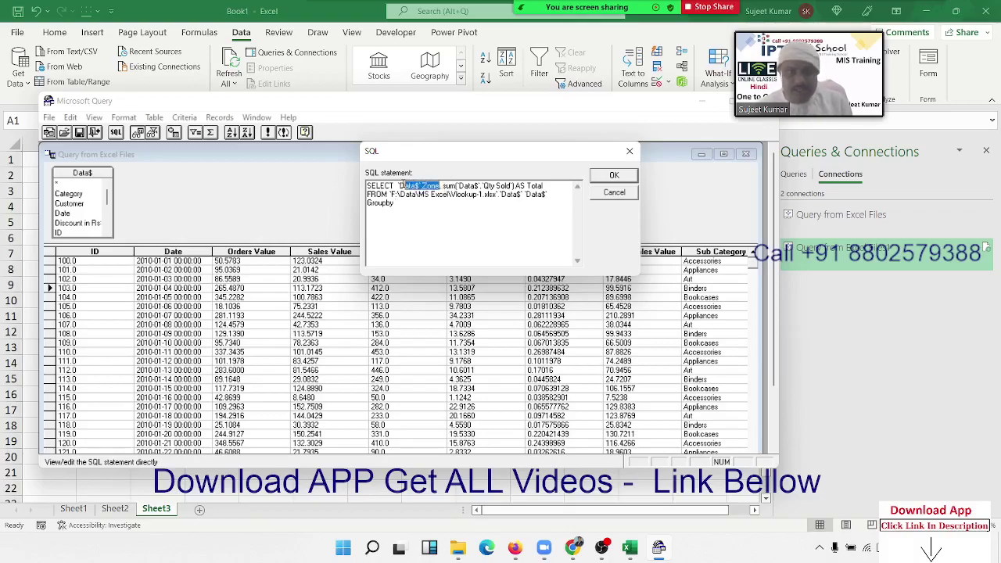
pyautogui.click(404, 205)
pyautogui.write('`Data$`.Zone')
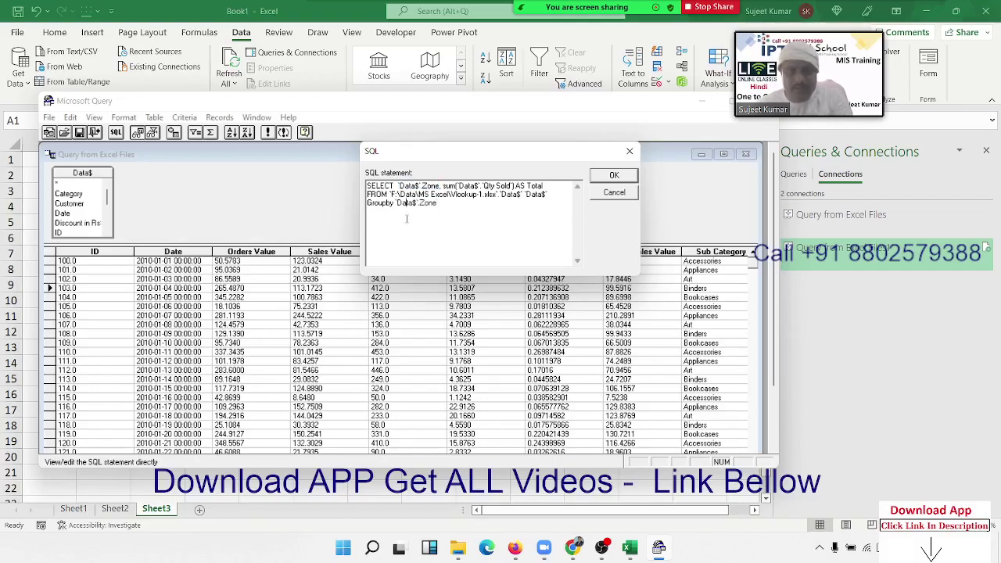
pyautogui.click(601, 180)
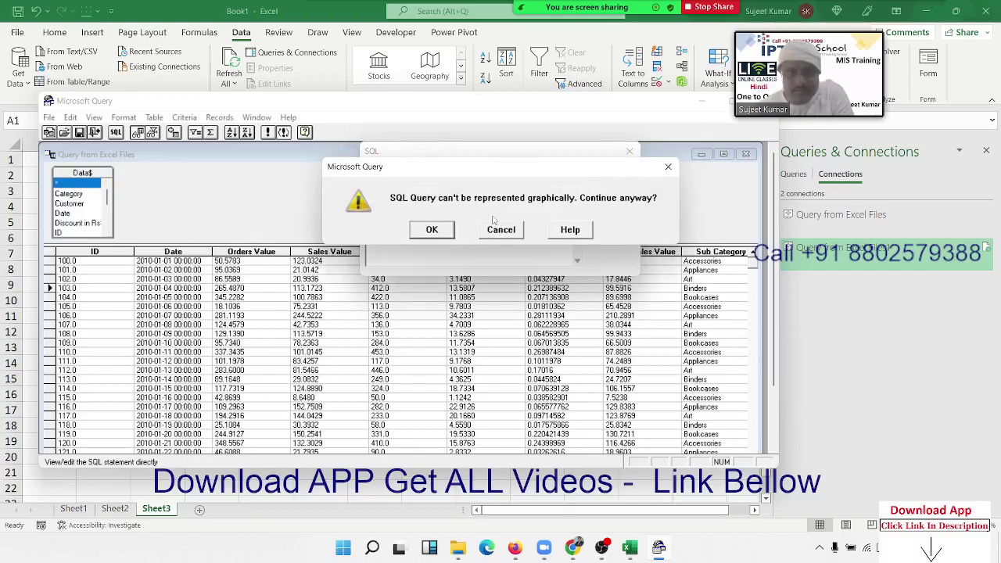
pyautogui.click(451, 235)
pyautogui.click(464, 231)
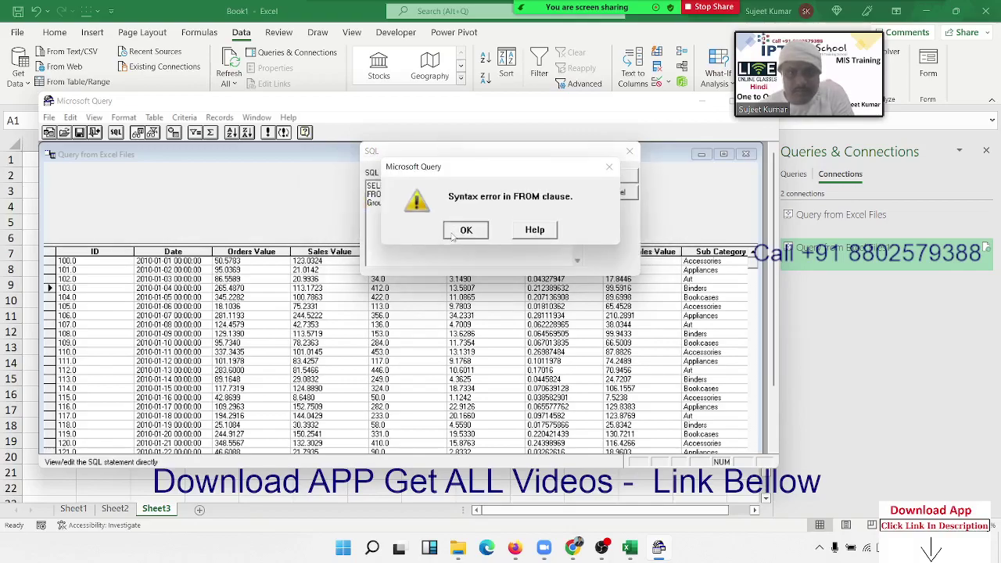
pyautogui.click(407, 203)
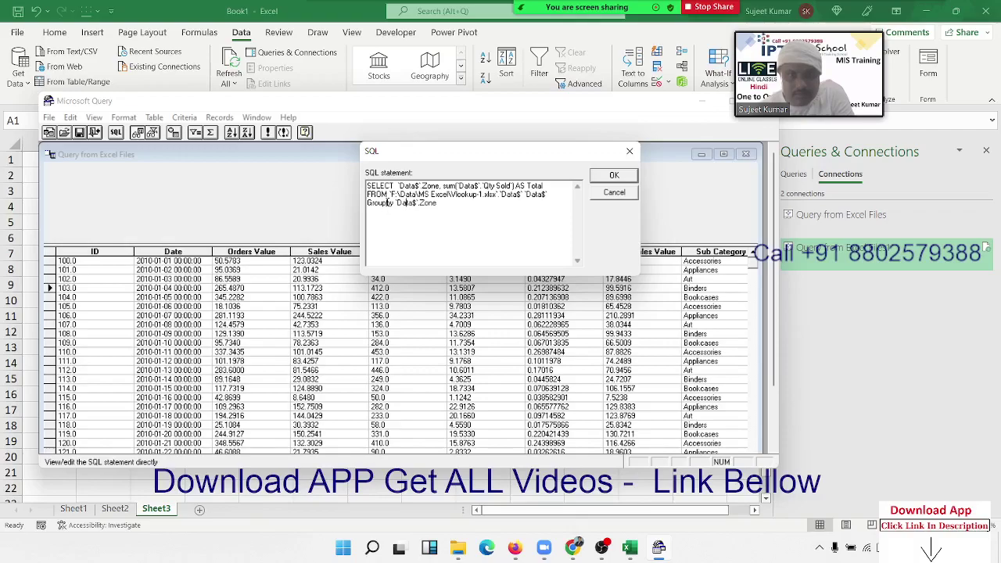
pyautogui.click(387, 202)
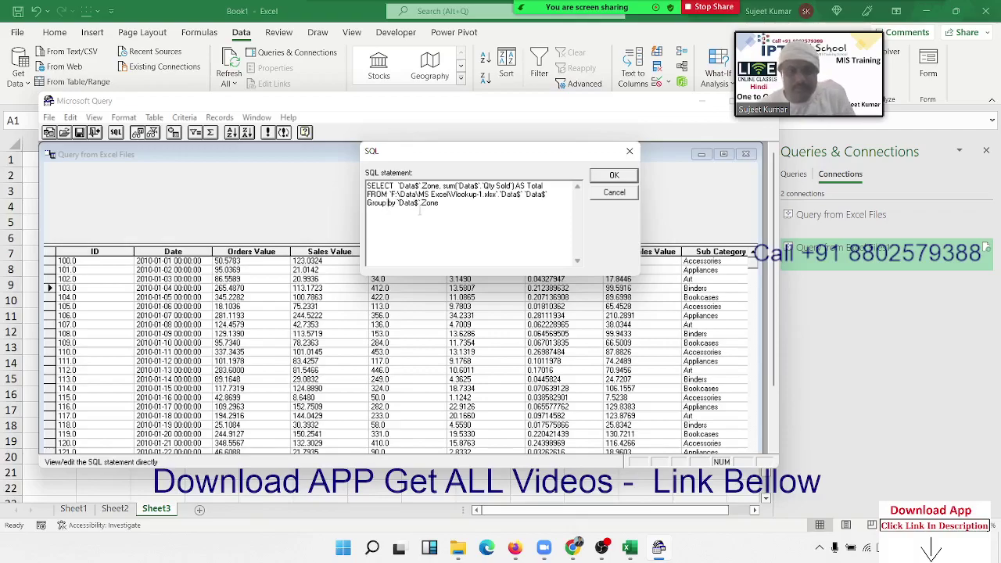
pyautogui.click(593, 178)
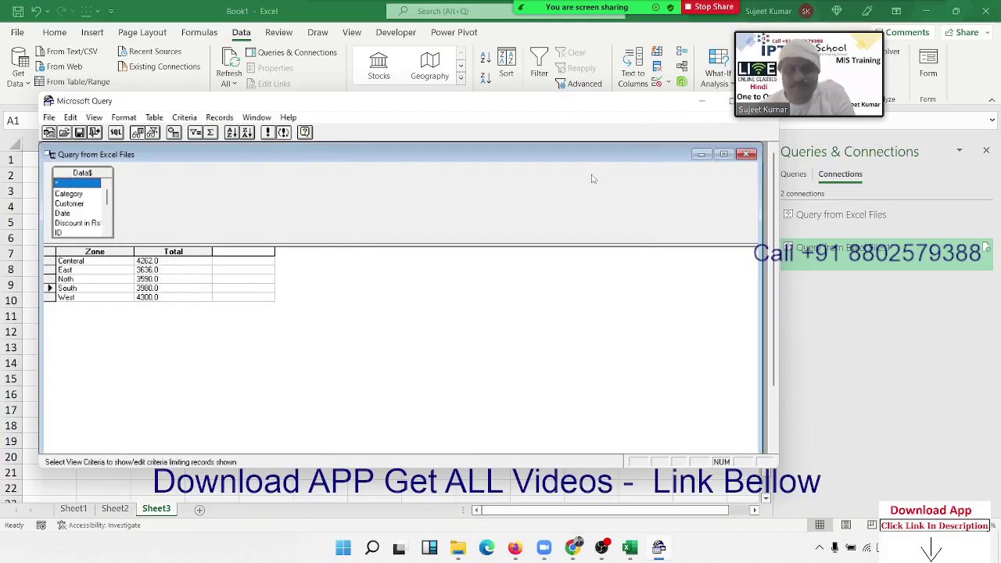
# - Point out the East, North and South zone rows in the query results
pyautogui.click(92, 270)
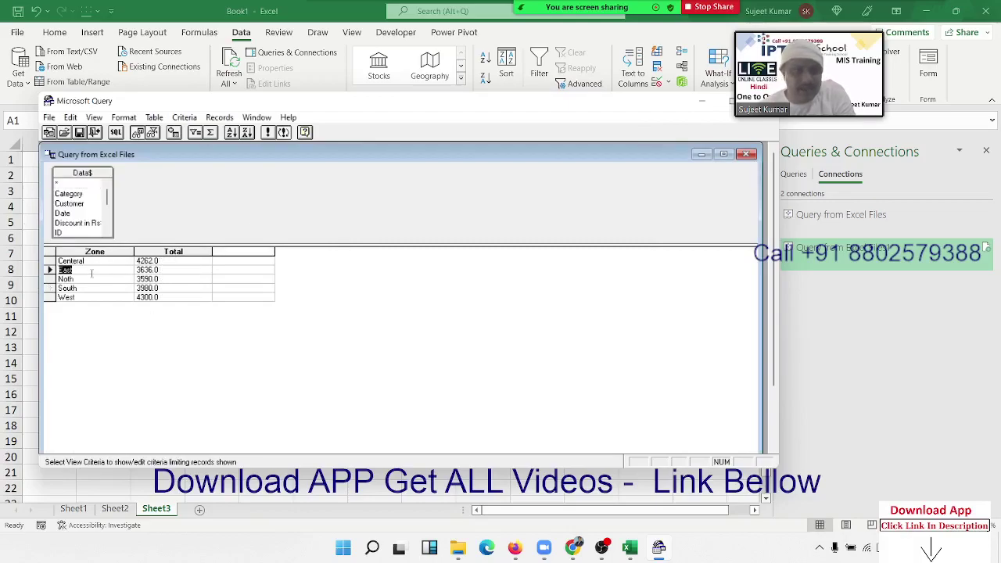
pyautogui.click(92, 278)
pyautogui.click(120, 291)
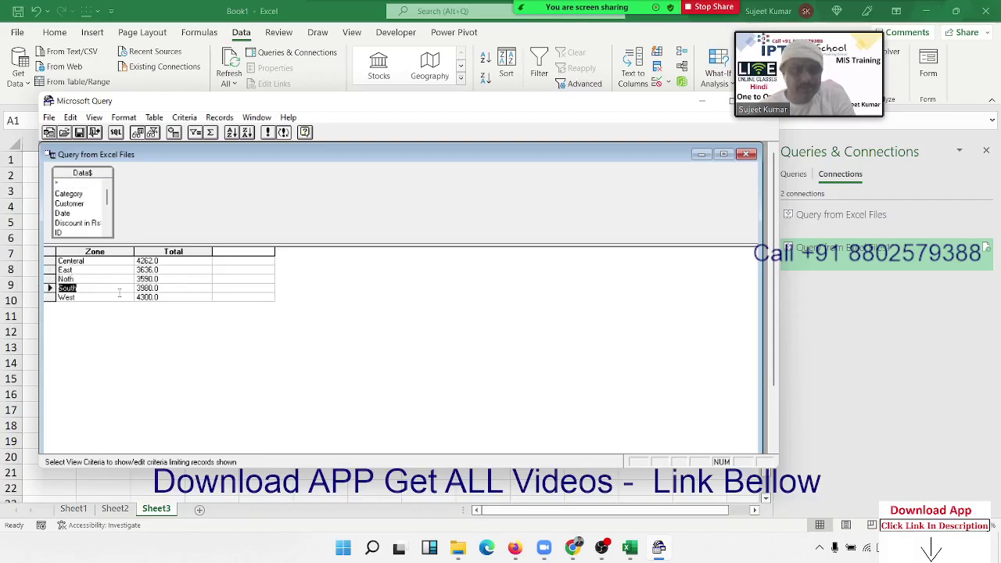
# - Add a Profit column to the results, splitting each zone's Total, and bring up the SQL statement
pyautogui.click(160, 266)
pyautogui.click(235, 251)
pyautogui.click(269, 251)
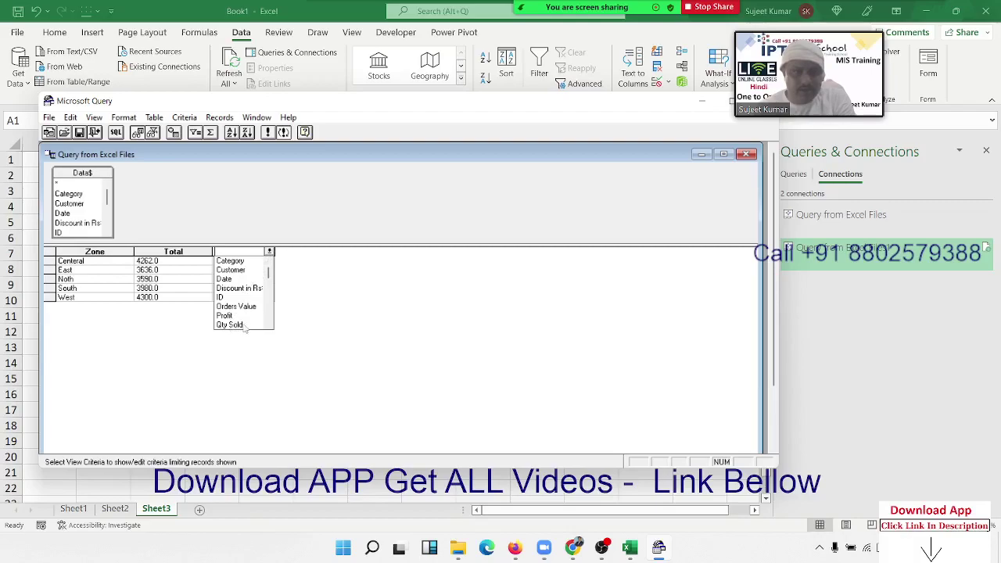
pyautogui.click(232, 316)
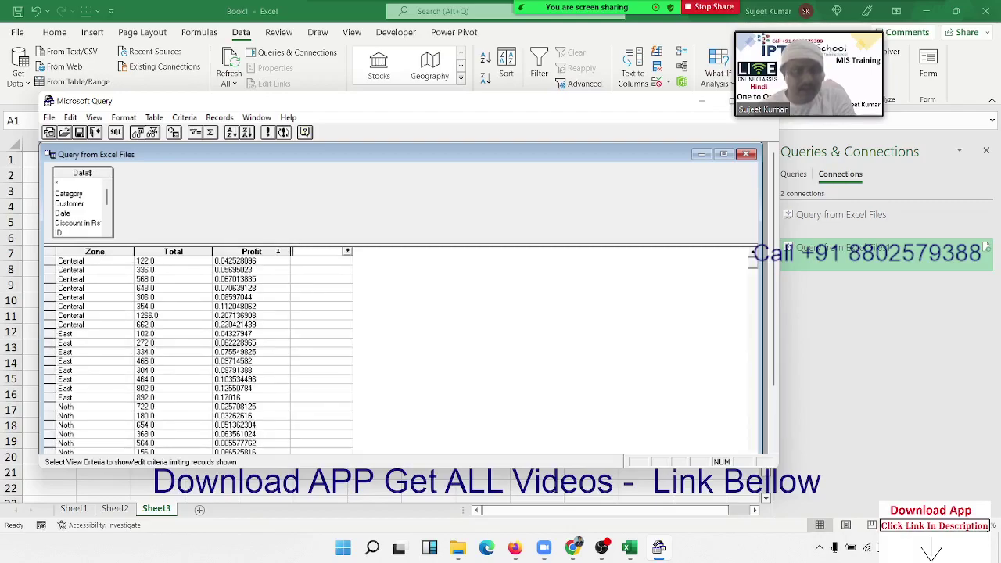
pyautogui.click(277, 251)
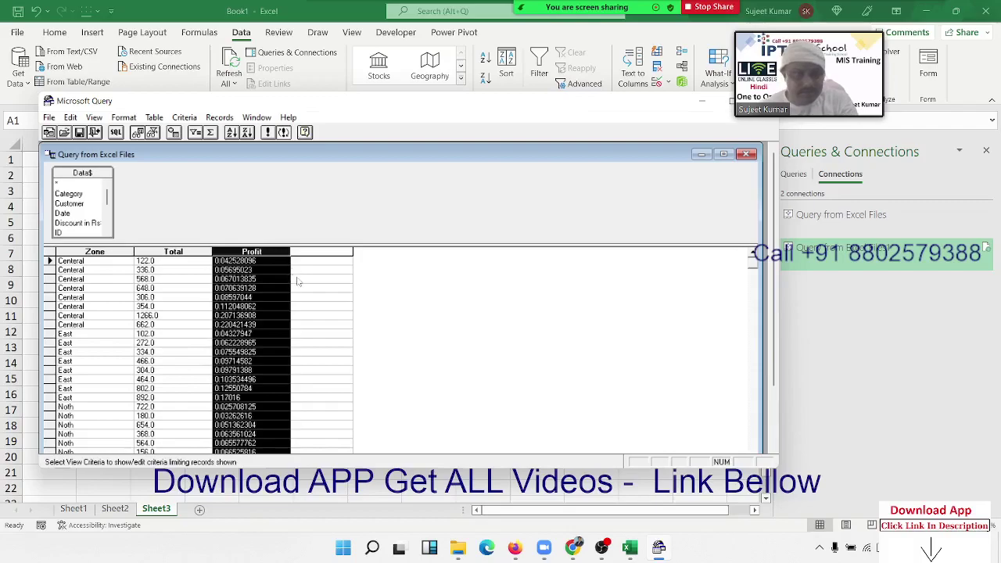
pyautogui.click(75, 270)
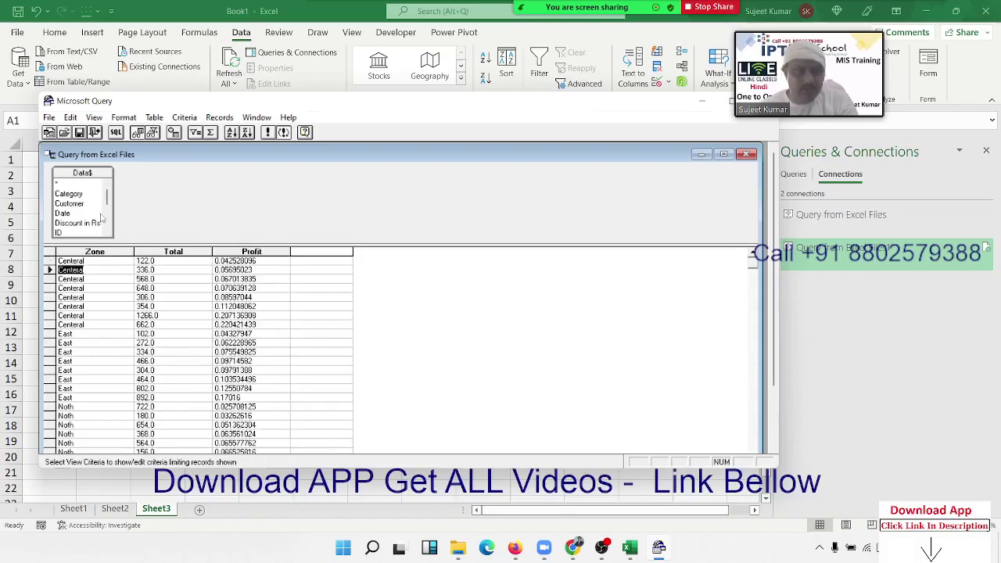
pyautogui.click(117, 133)
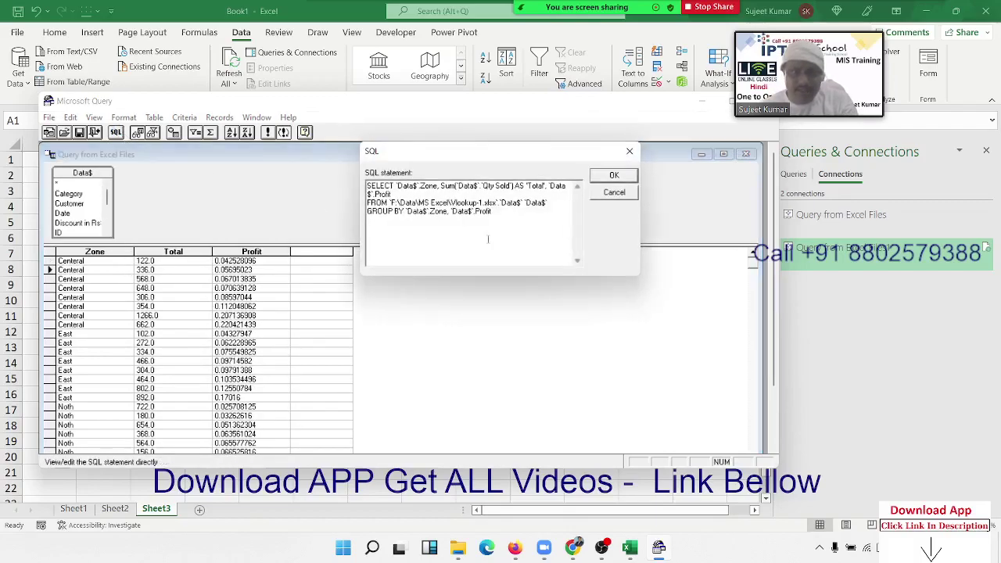
# - Delete `Data$`.Profit from the SELECT list and GROUP BY clause, removing the trailing comma
pyautogui.doubleClick(552, 186)
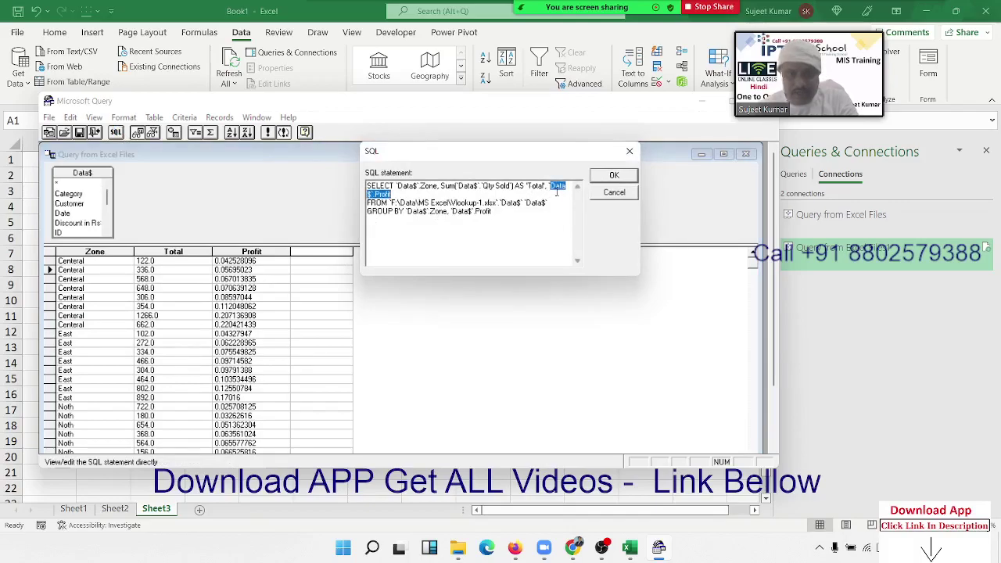
pyautogui.press('Delete')
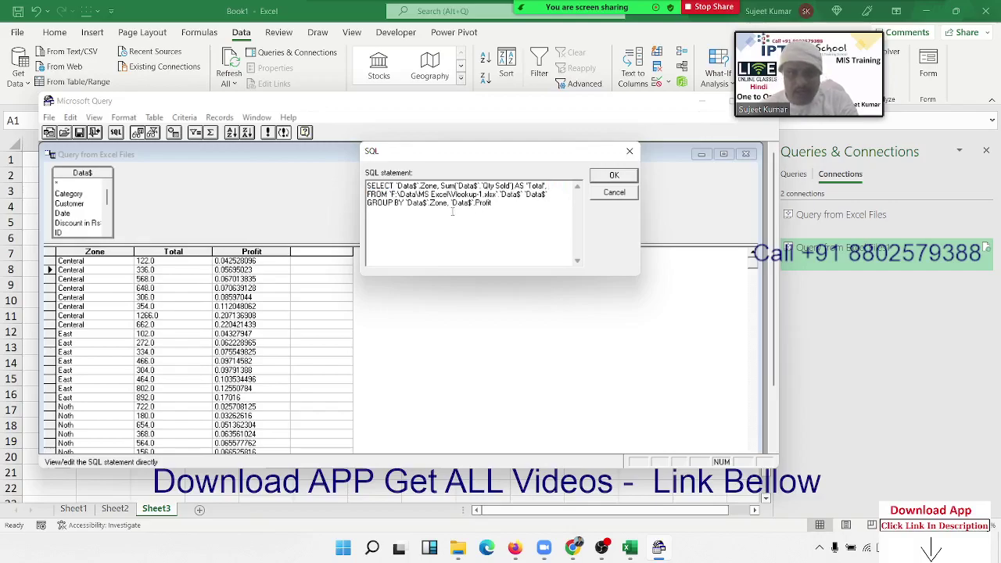
pyautogui.moveTo(452, 204); pyautogui.dragTo(501, 206)
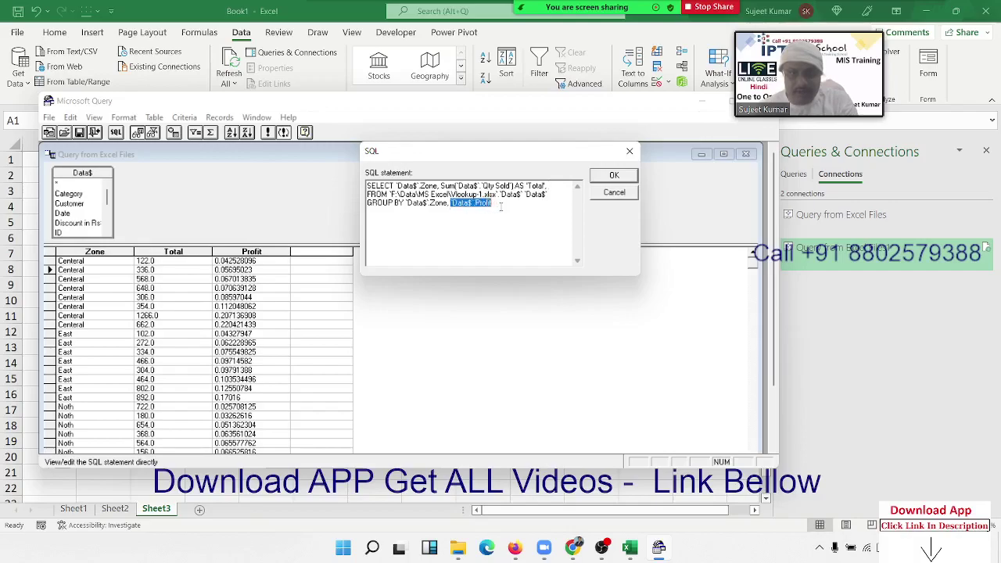
pyautogui.press('Delete')
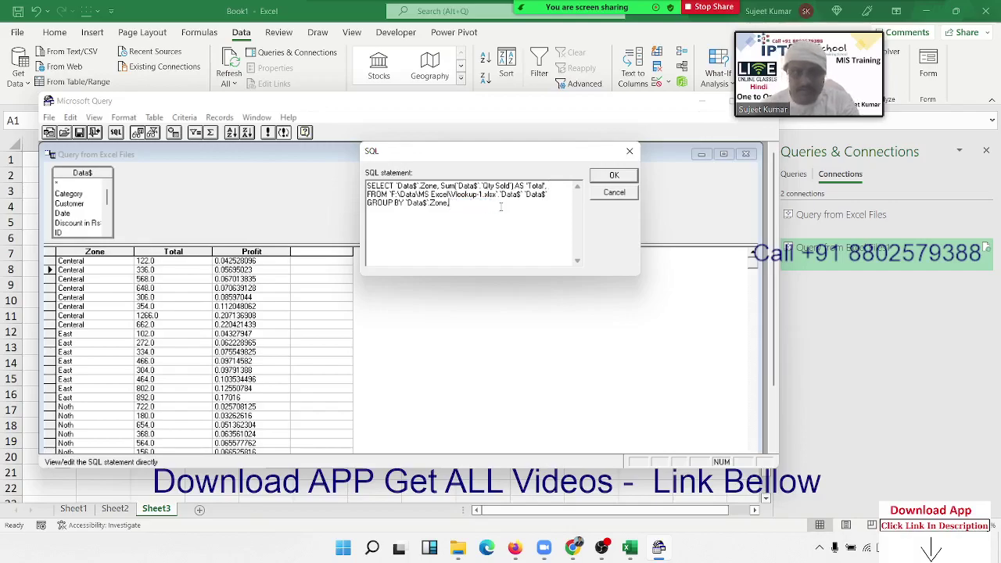
pyautogui.press('BackSpace')
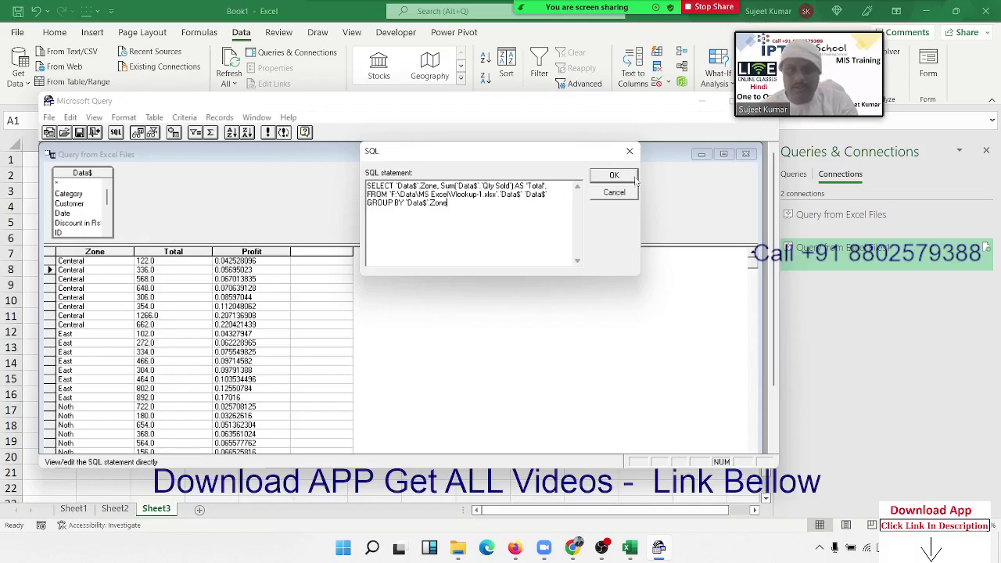
pyautogui.click(634, 178)
# - Get past the graphical-representation warning and column expression error, then rerun the Zone-grouped query
pyautogui.click(423, 231)
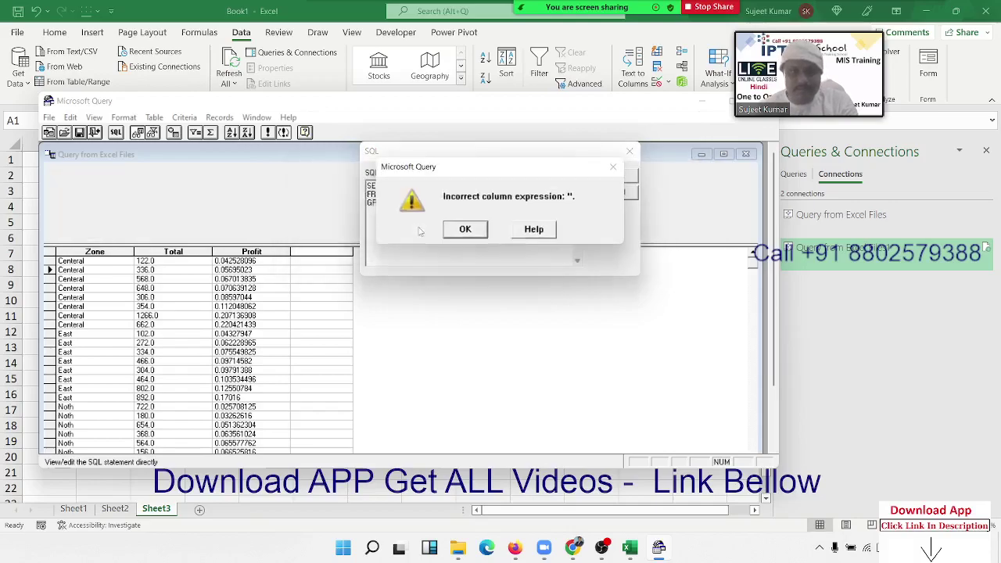
pyautogui.click(465, 229)
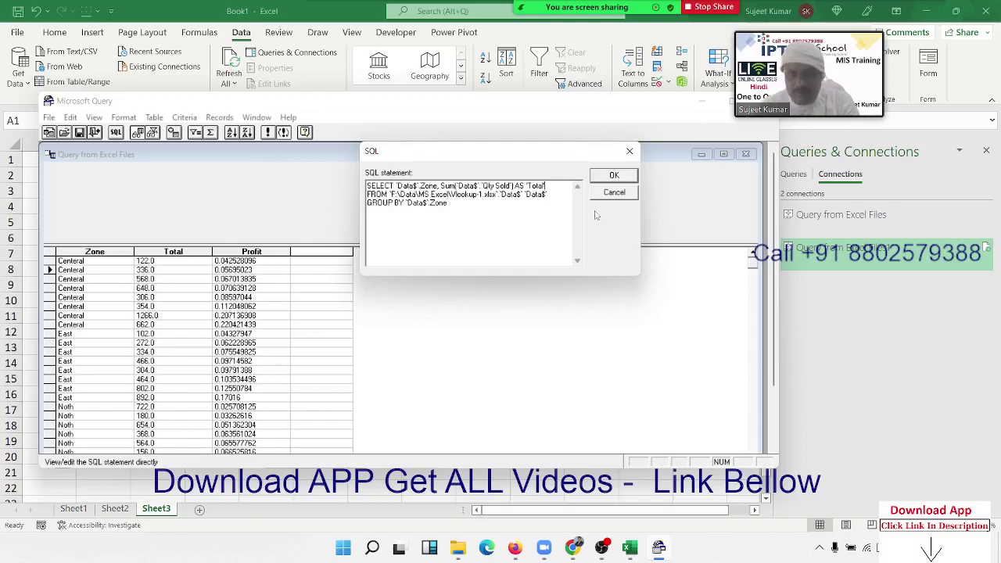
pyautogui.click(605, 176)
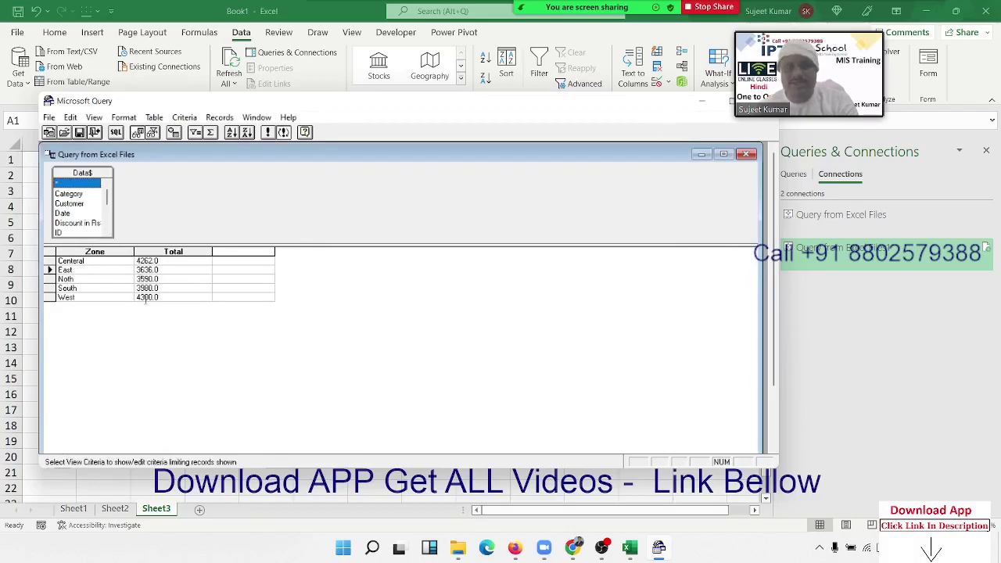
# - Return the Zone and Total results to Sheet3 as a table at $A$1
pyautogui.click(48, 117)
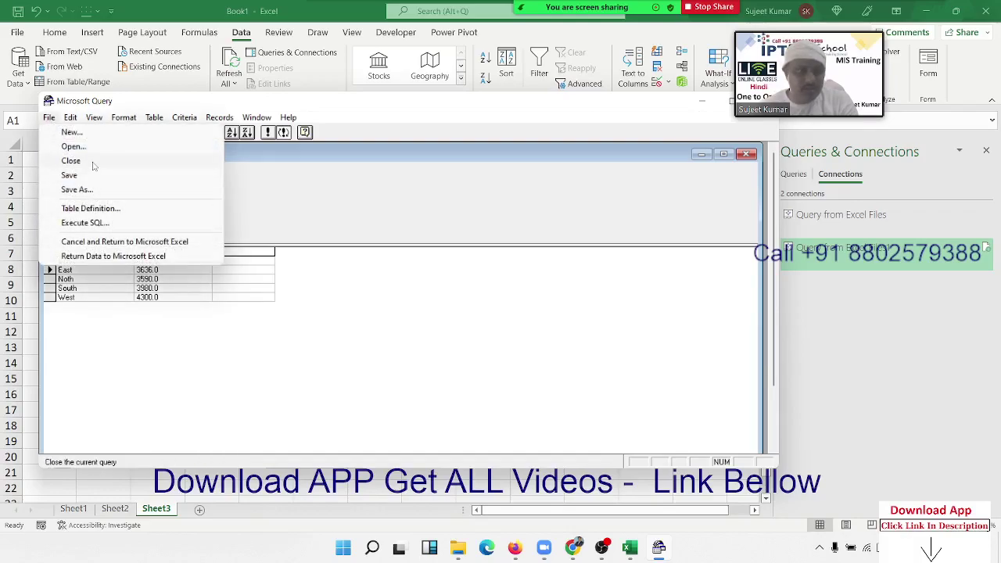
pyautogui.click(102, 255)
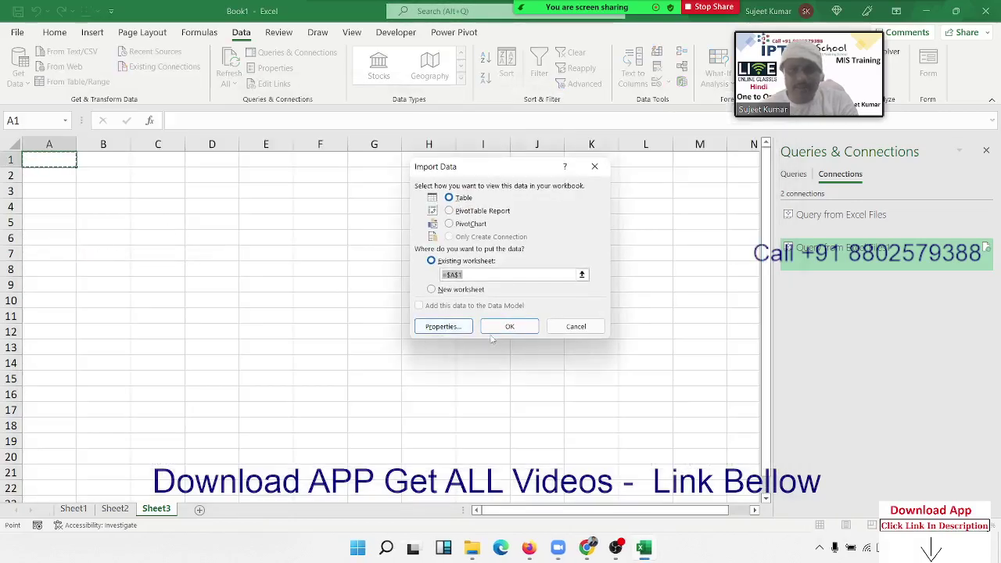
pyautogui.click(498, 328)
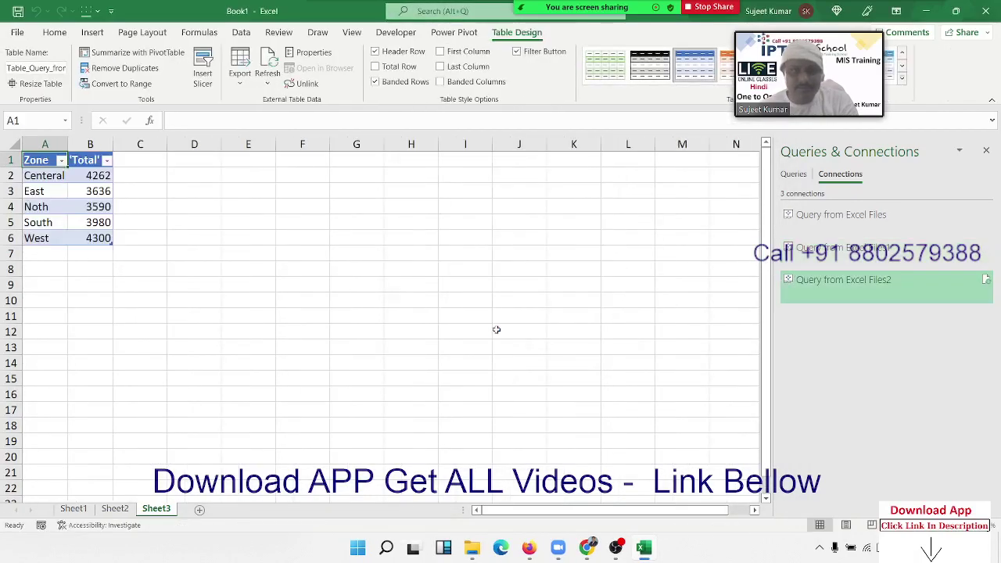